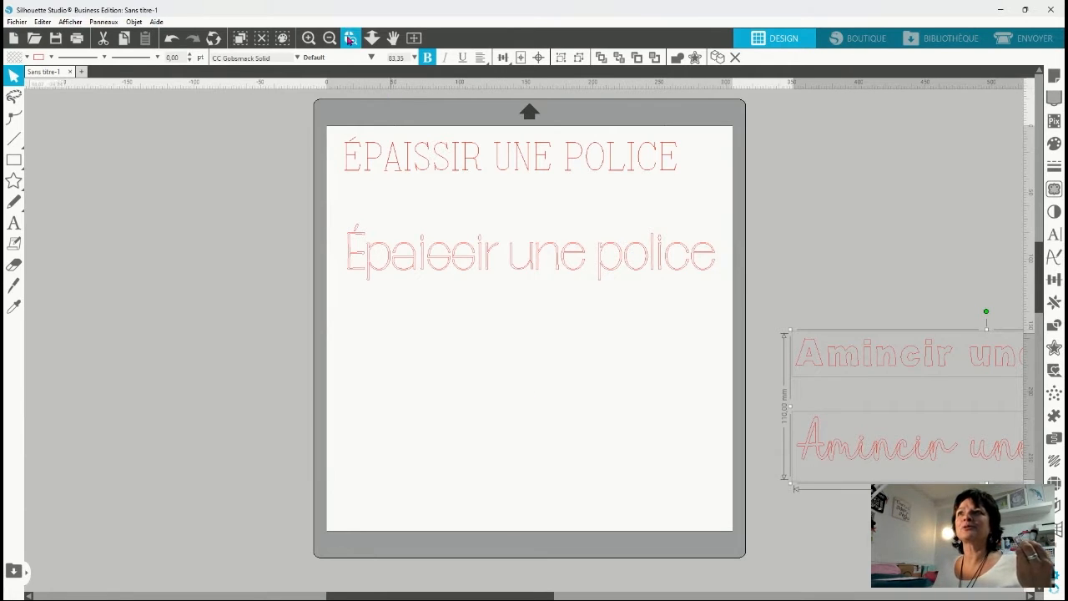
Duplicate the upper ÉPAISSIR UNE POLICE text and move the copy up off the page.
left_click(351, 40)
left_click(449, 164)
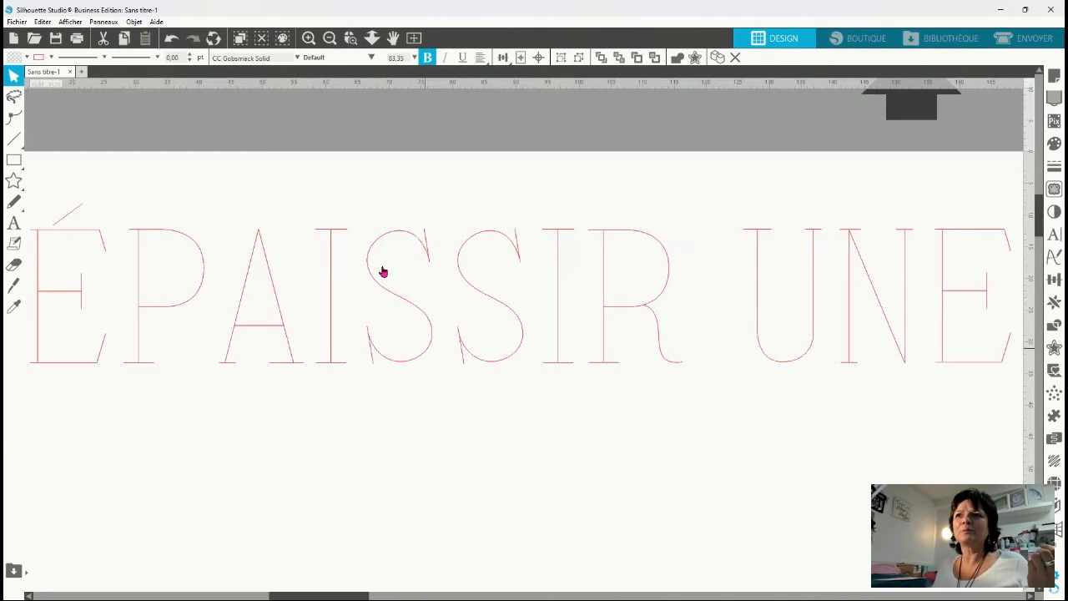
double_click(401, 368)
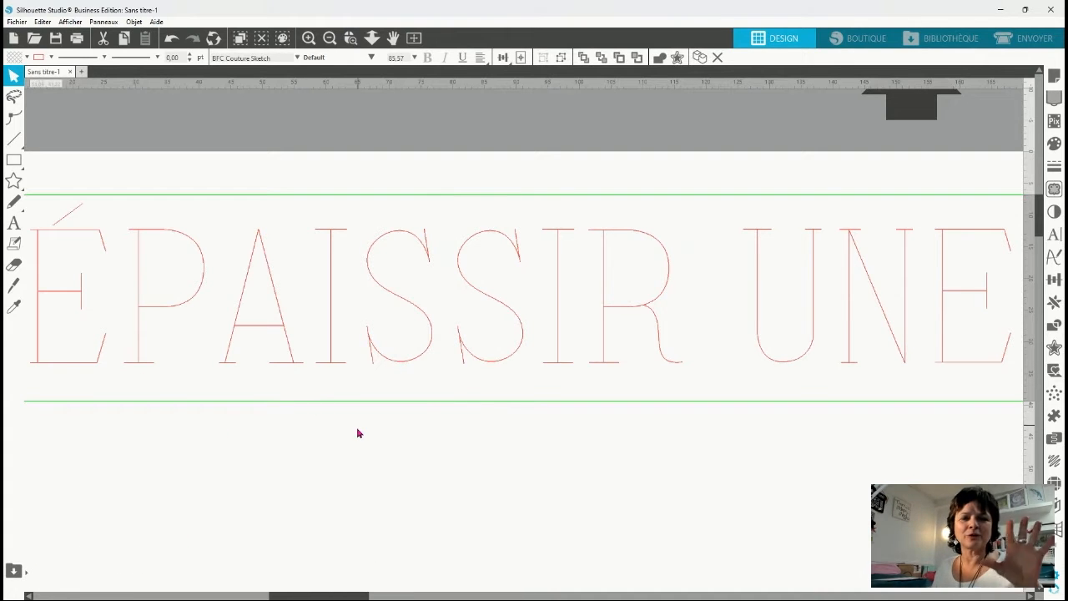
left_click(404, 444)
left_click(398, 367)
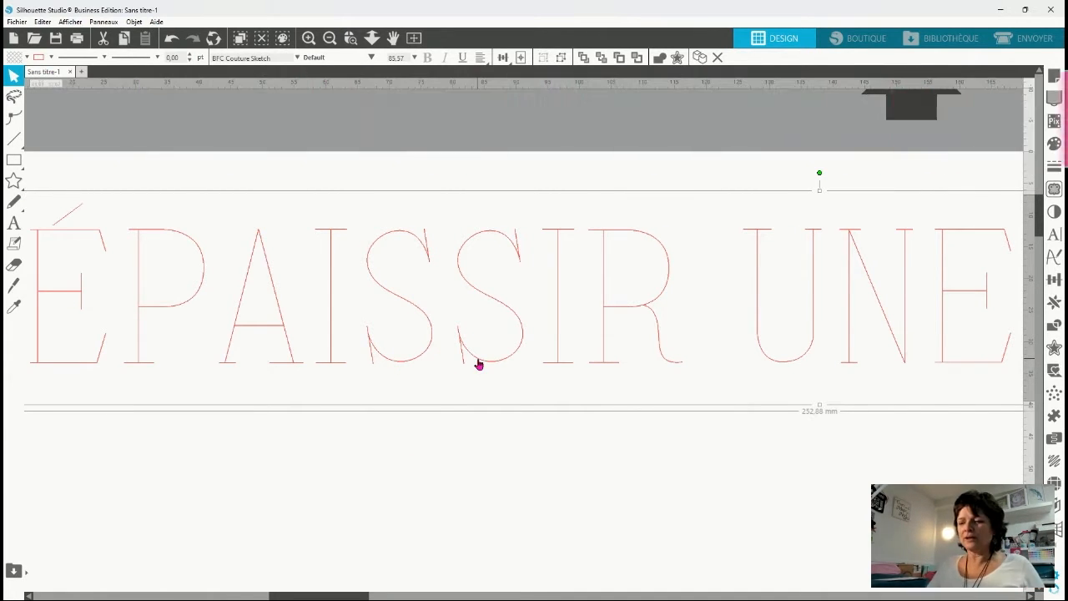
key("ctrl+Up")
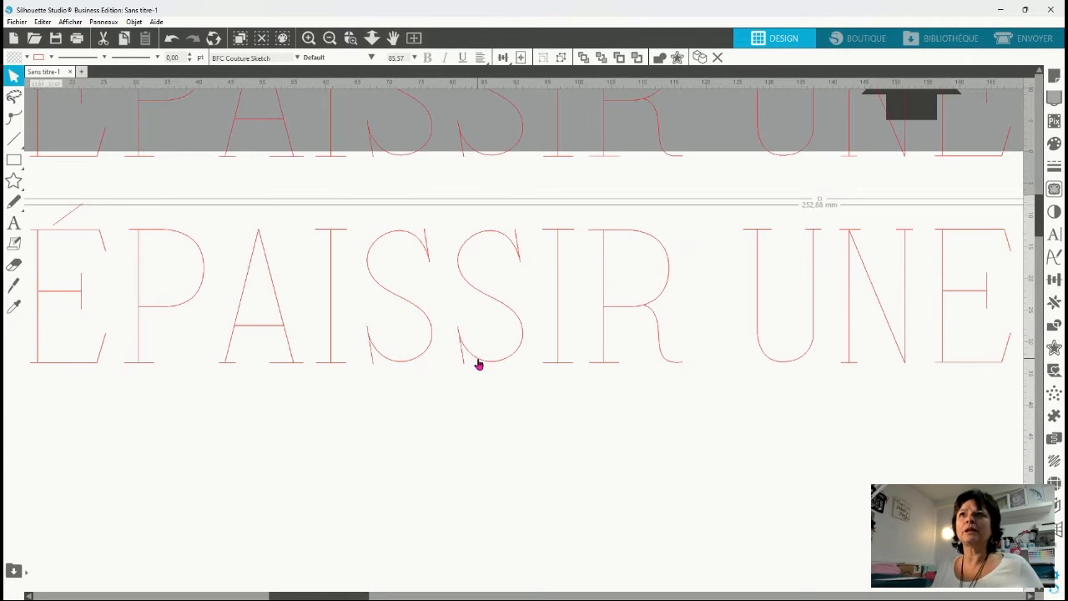
left_click_drag(400, 156, 398, 92)
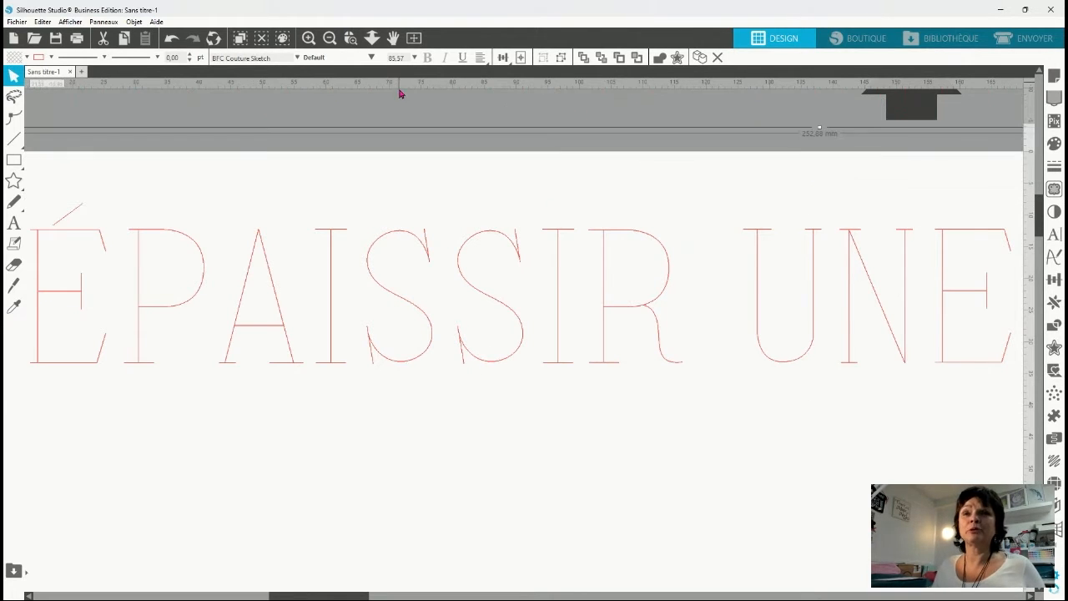
Convert the original ÉPAISSIR UNE POLICE text on the page into an editable path.
left_click(348, 159)
double_click(292, 367)
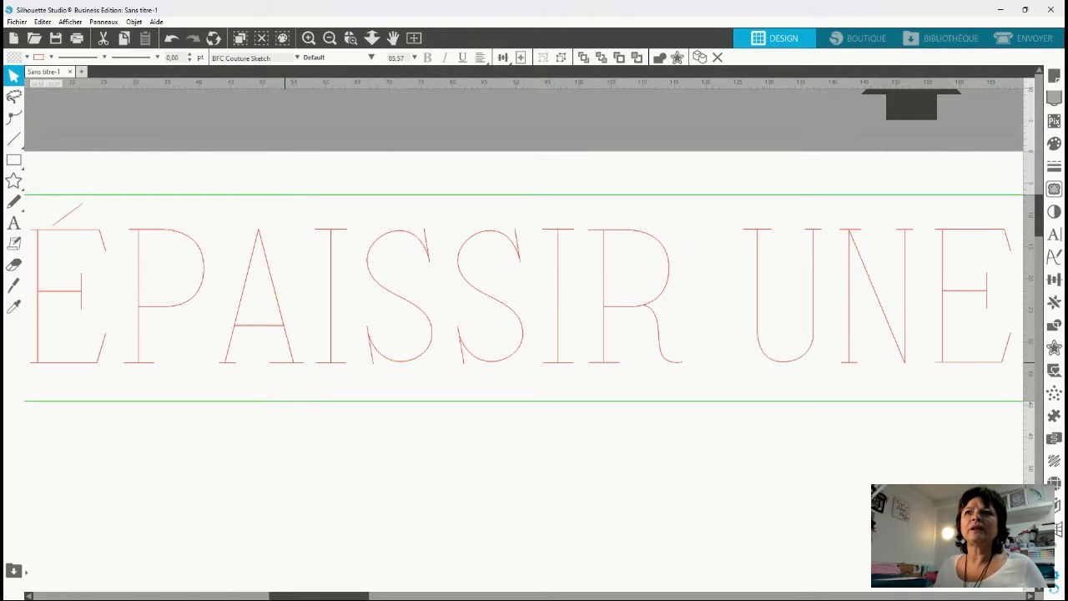
key("Escape")
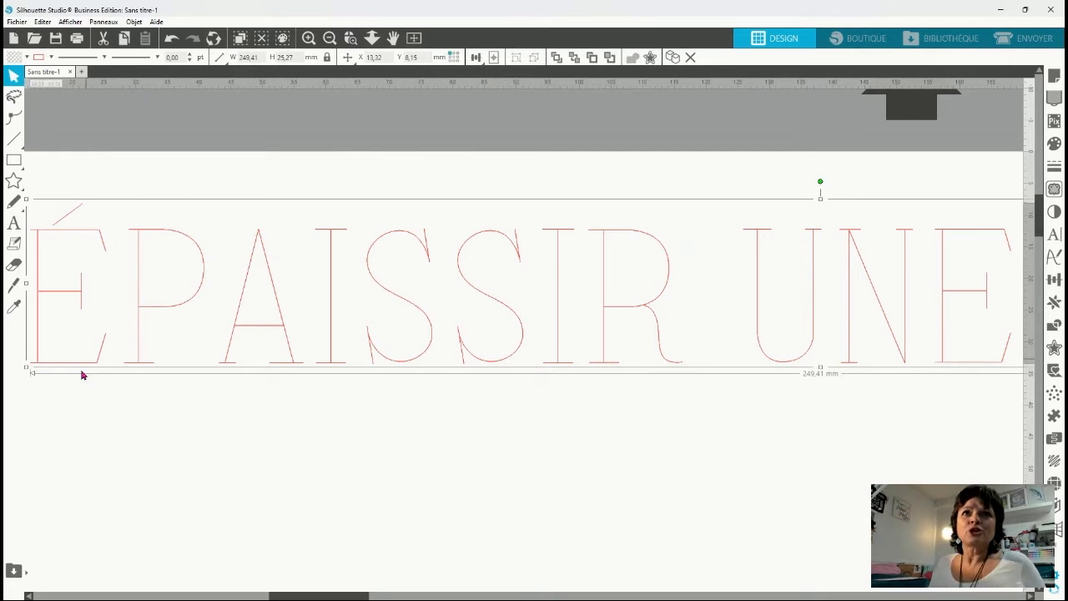
Set the line colour of the converted ÉPAISSIR UNE POLICE path to black.
left_click(351, 38)
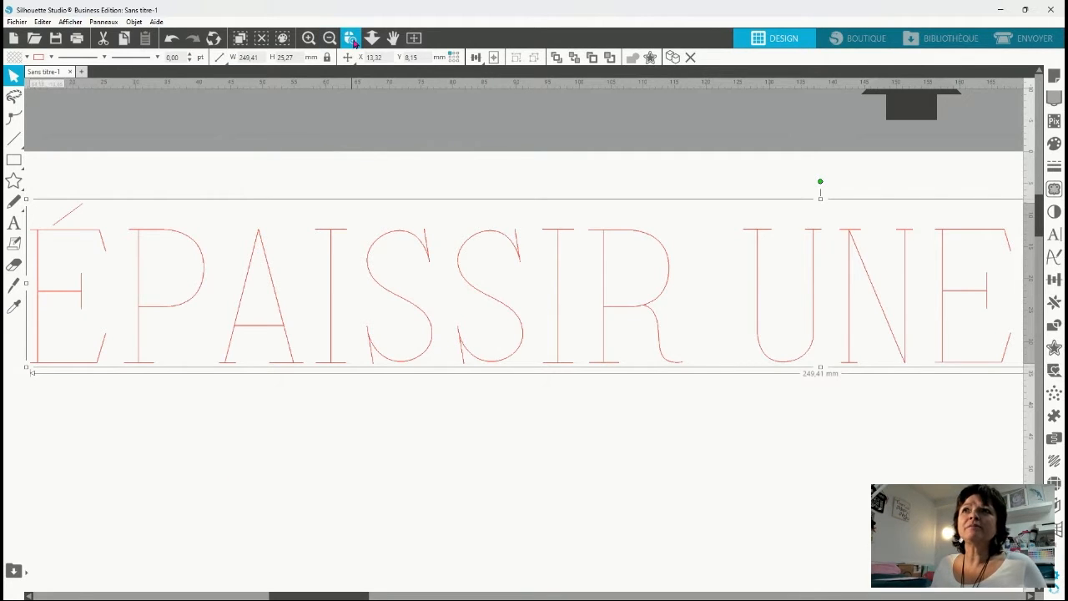
left_click(38, 291)
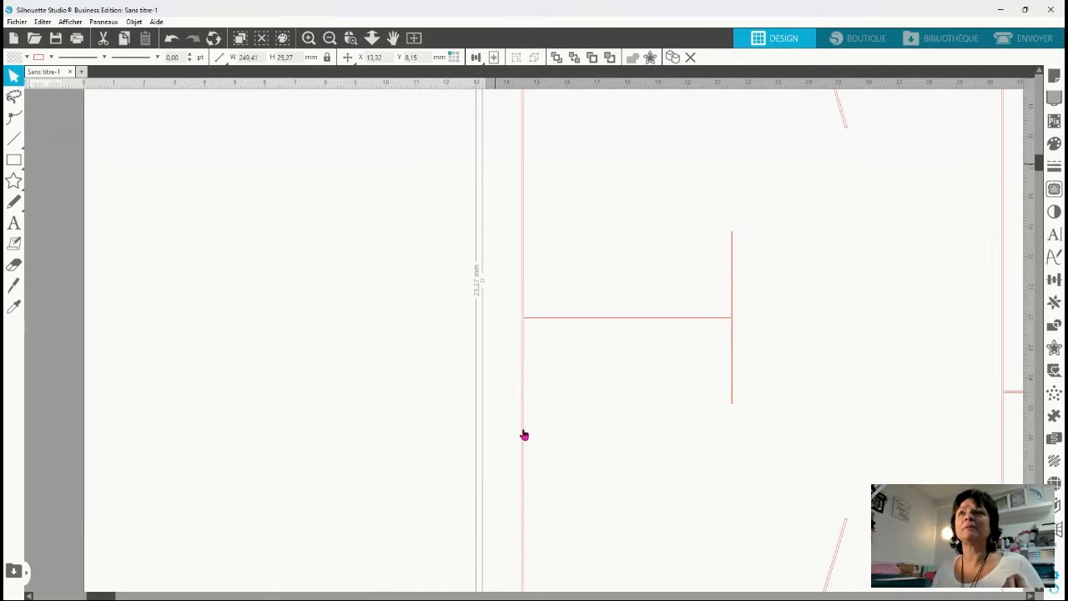
left_click(329, 39)
left_click(329, 38)
left_click(330, 39)
left_click(329, 39)
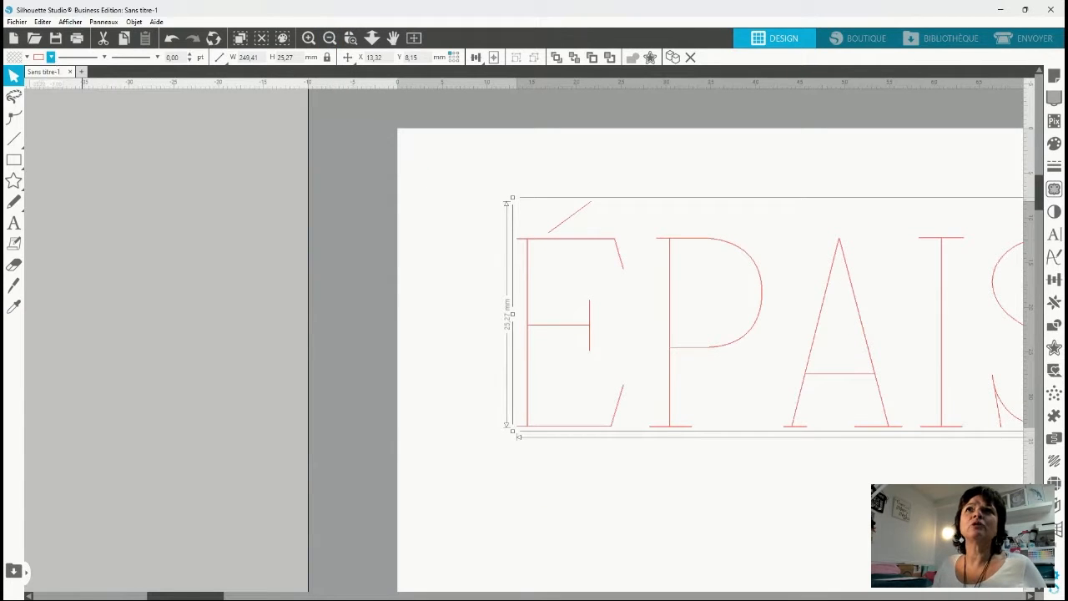
left_click(174, 99)
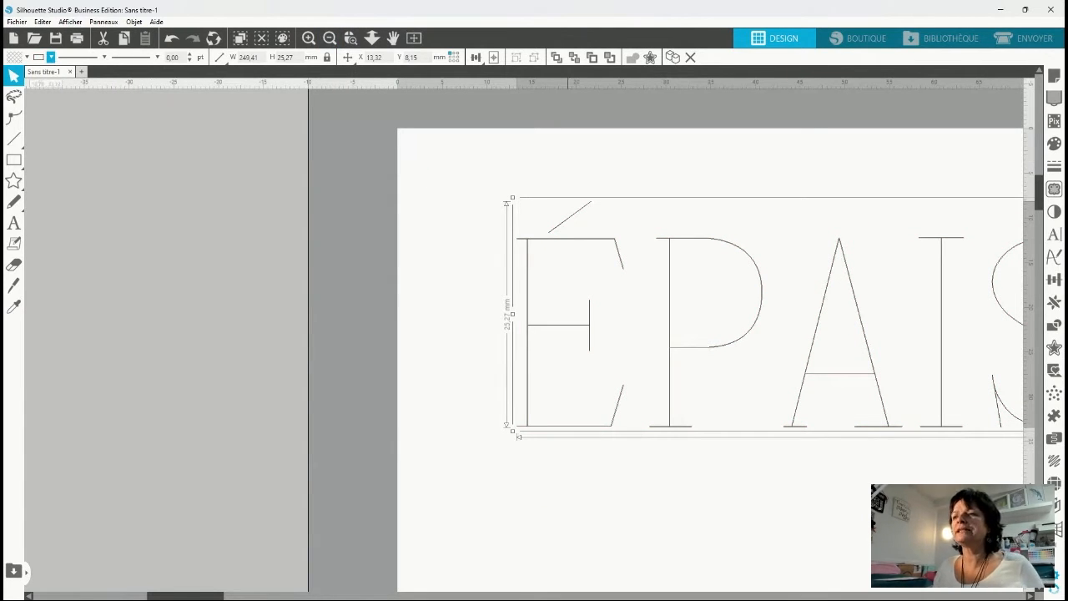
Edit the black path's points, pulling nodes of the first É and its accent off their doubled lines and deleting one node near its upper corner.
left_click_drag(200, 595, 269, 596)
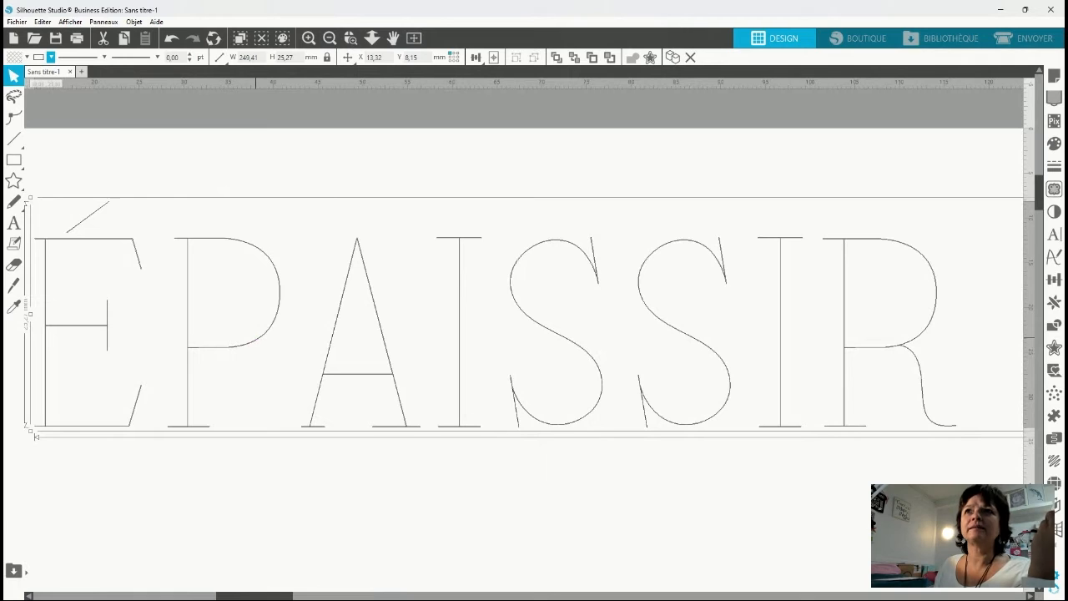
double_click(255, 338)
mouse_move(134, 427)
left_mouse_down()
mouse_move(152, 437)
mouse_move(138, 430)
left_mouse_up()
left_click_drag(46, 428, 36, 422)
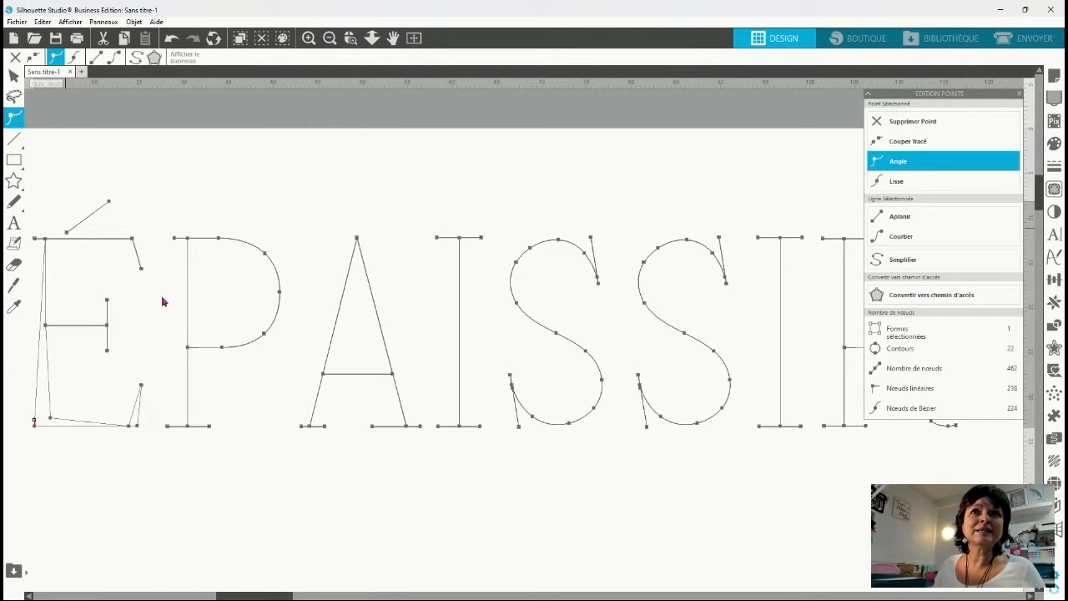
left_click(37, 240)
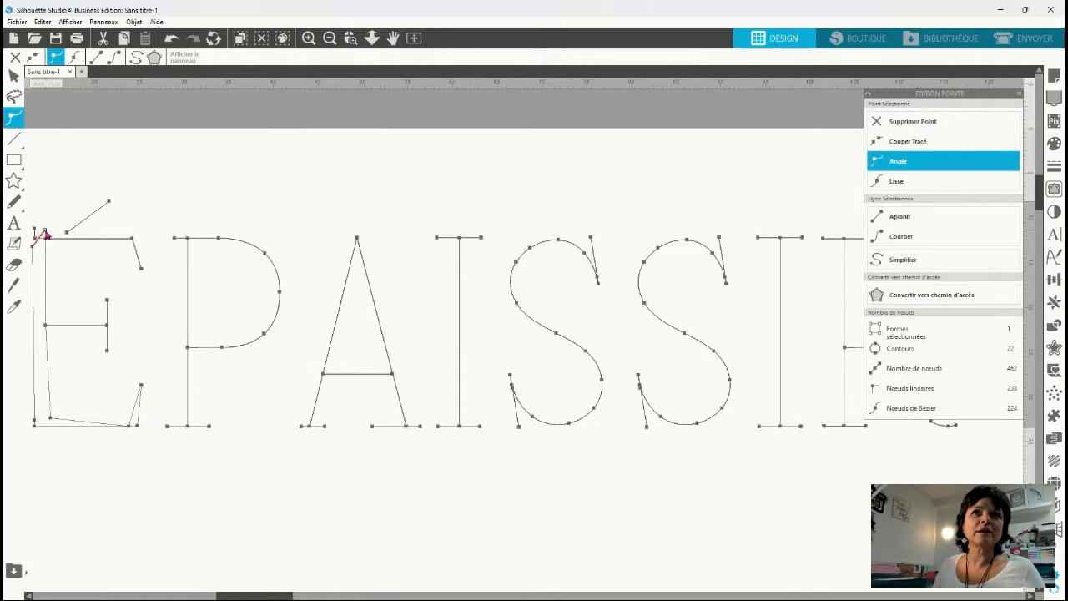
key("Delete")
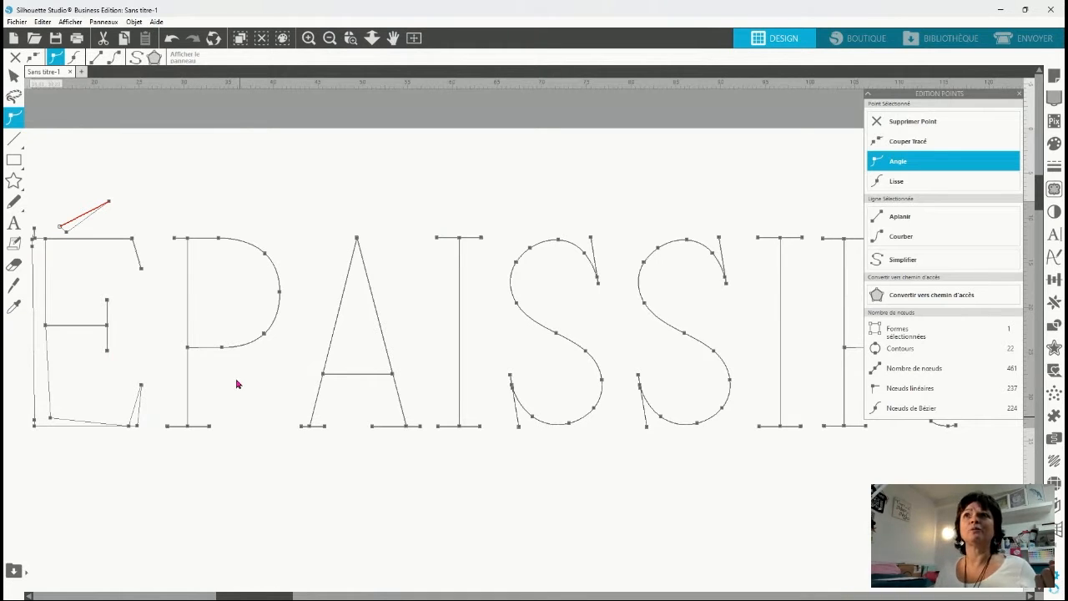
Collapse the Edition Points panel and move it clear of the black lettering.
left_click(331, 38)
left_click(332, 39)
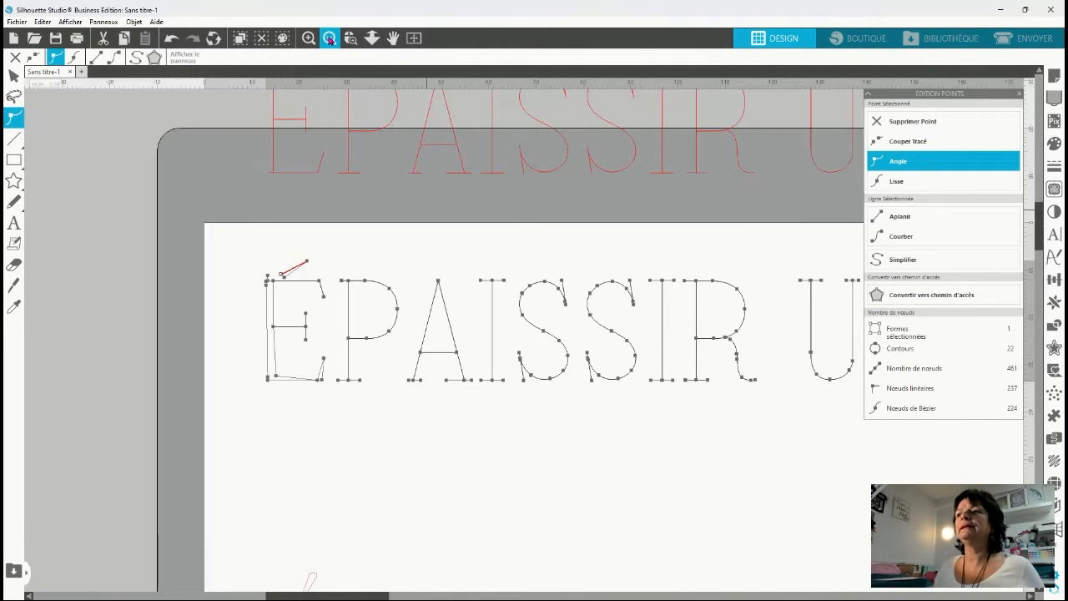
left_click(332, 39)
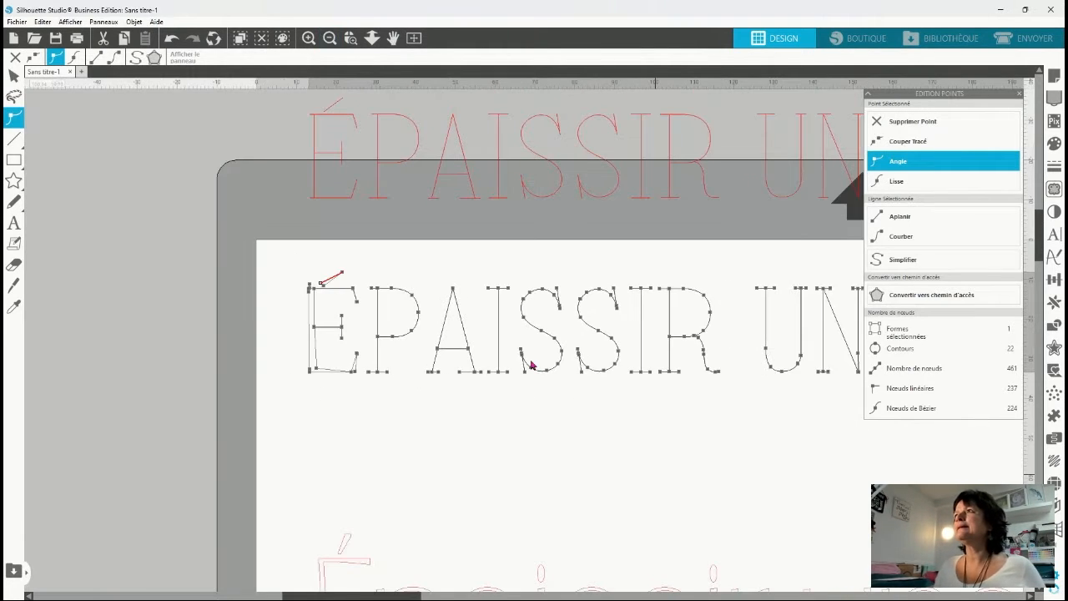
left_click(868, 94)
left_click_drag(938, 95, 152, 102)
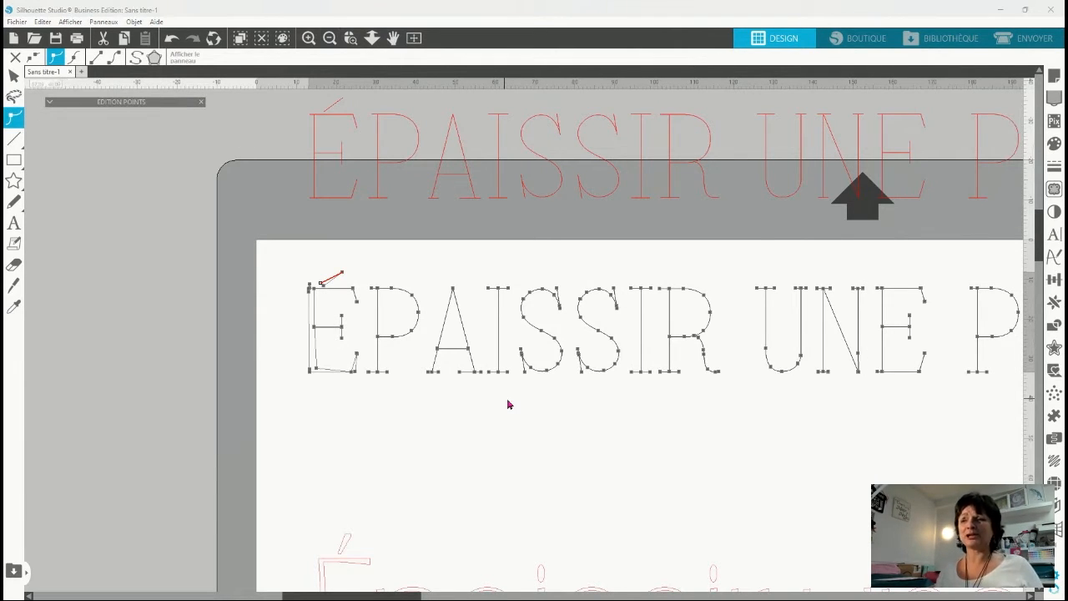
Duplicate the red ÉPAISSIR UNE POLICE text above the page and place the copy just below the black lettering.
left_click_drag(409, 590, 460, 591)
left_click(791, 148)
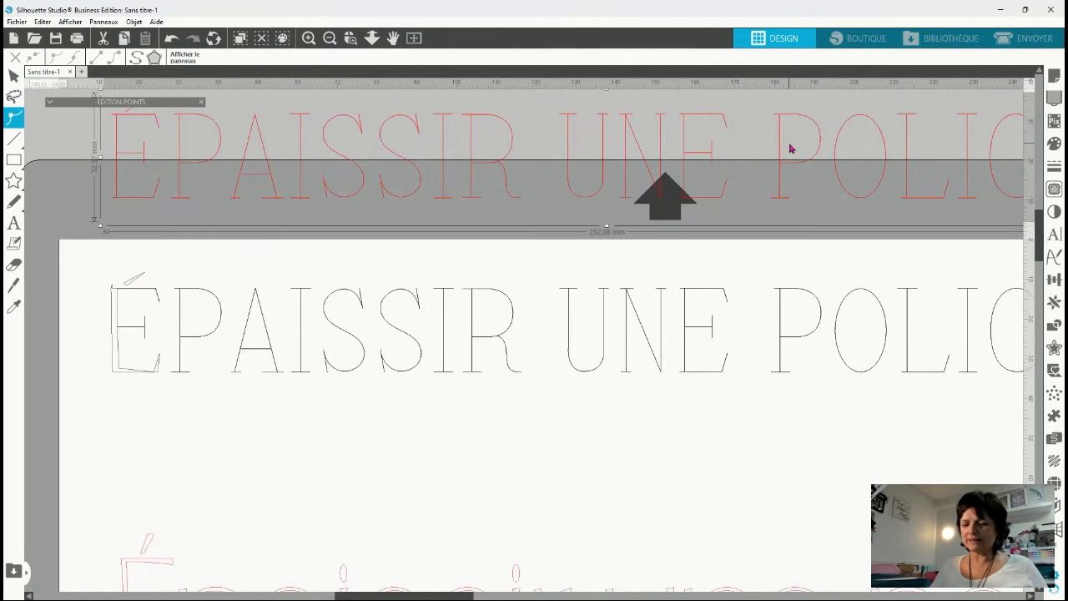
key("ctrl+Down")
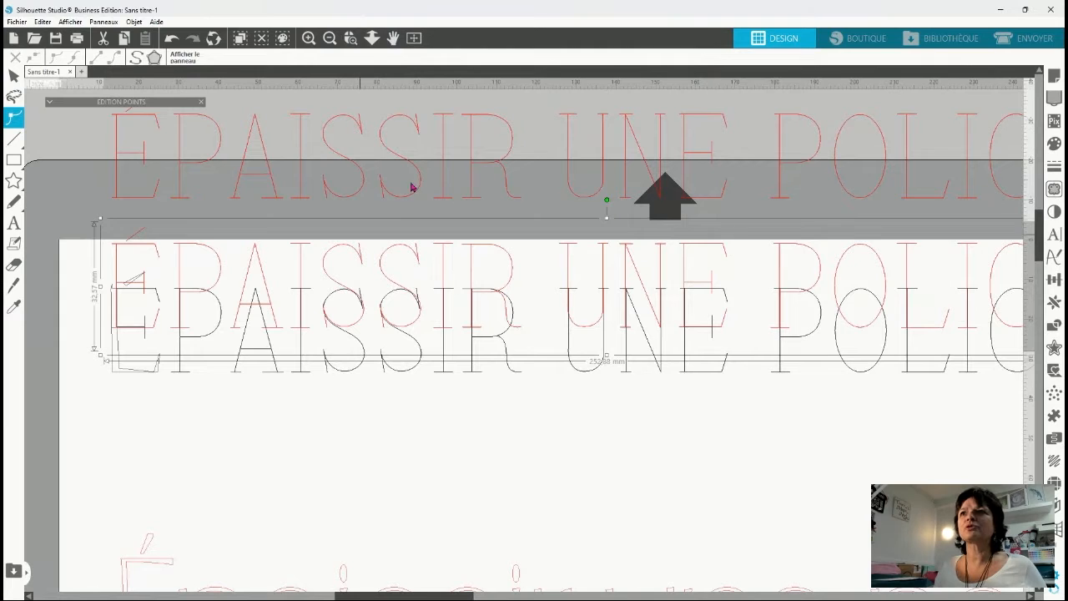
left_click_drag(355, 247, 374, 398)
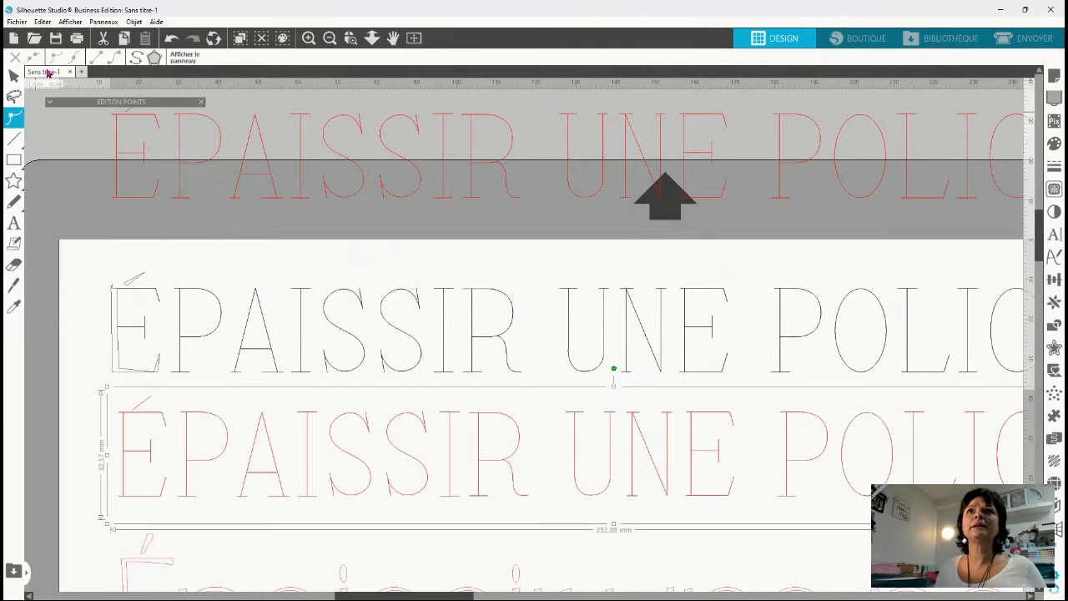
Set the line colour of the new ÉPAISSIR UNE POLICE copy to black.
left_click(204, 478)
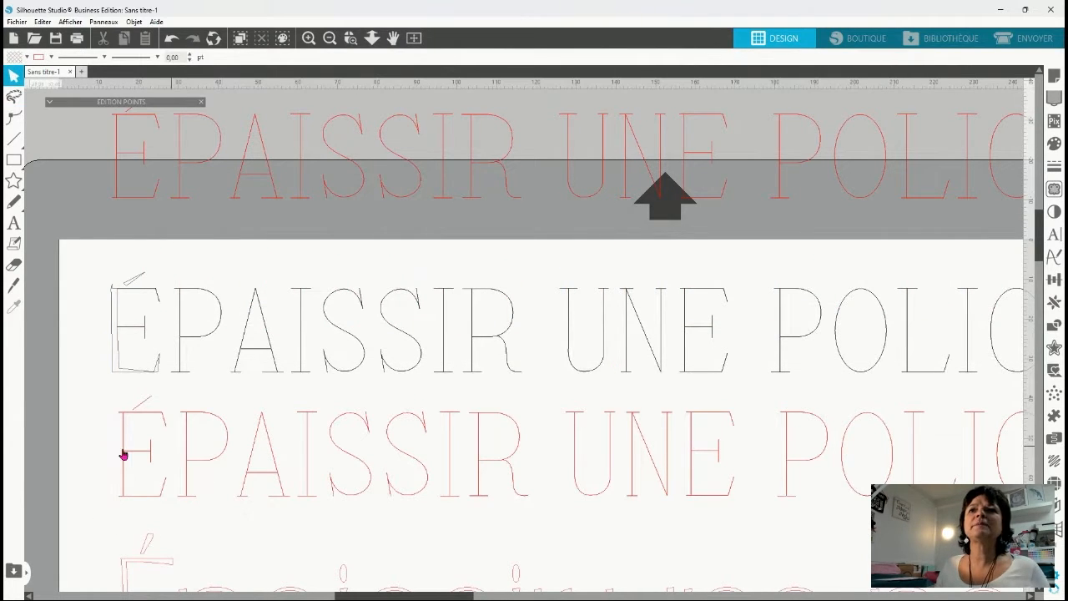
left_click(187, 459)
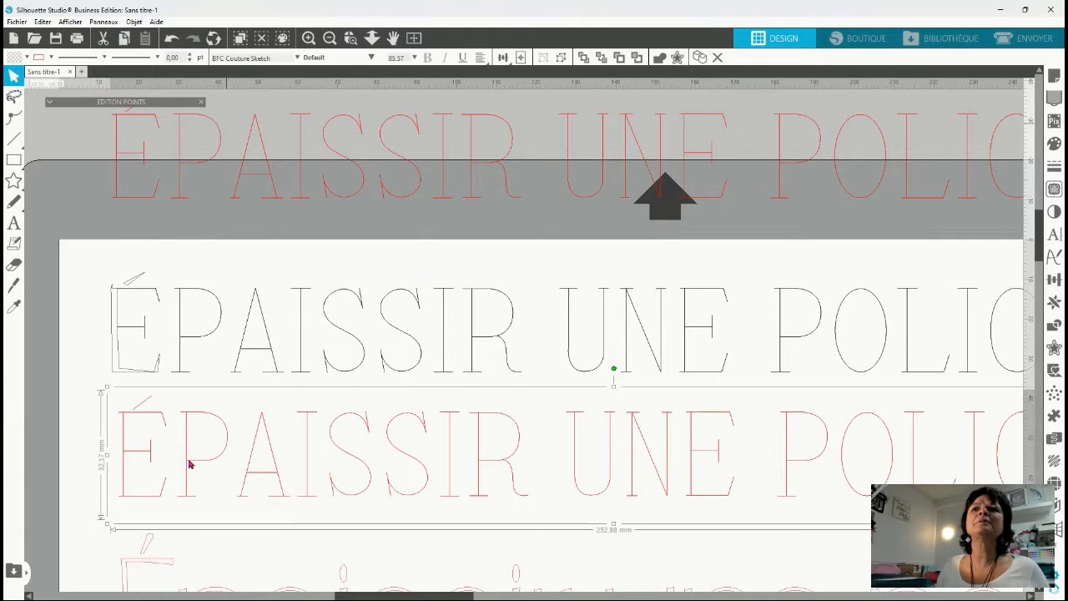
left_click(36, 75)
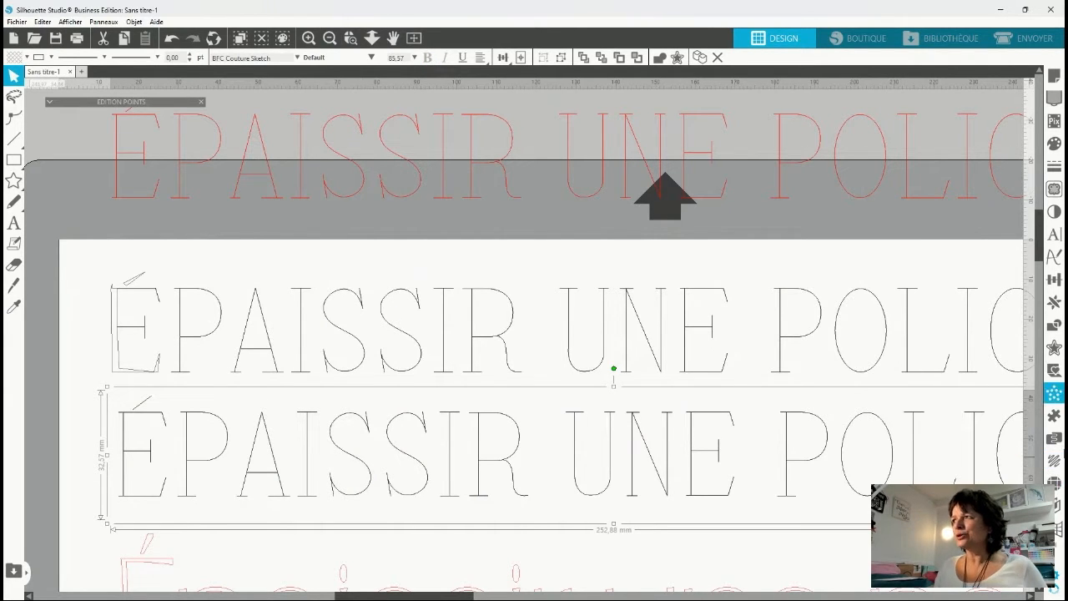
Create an outer contour with rounded corners around the new text copy, trying 1 mm and applying a distance of 0.75 mm.
left_click(1053, 349)
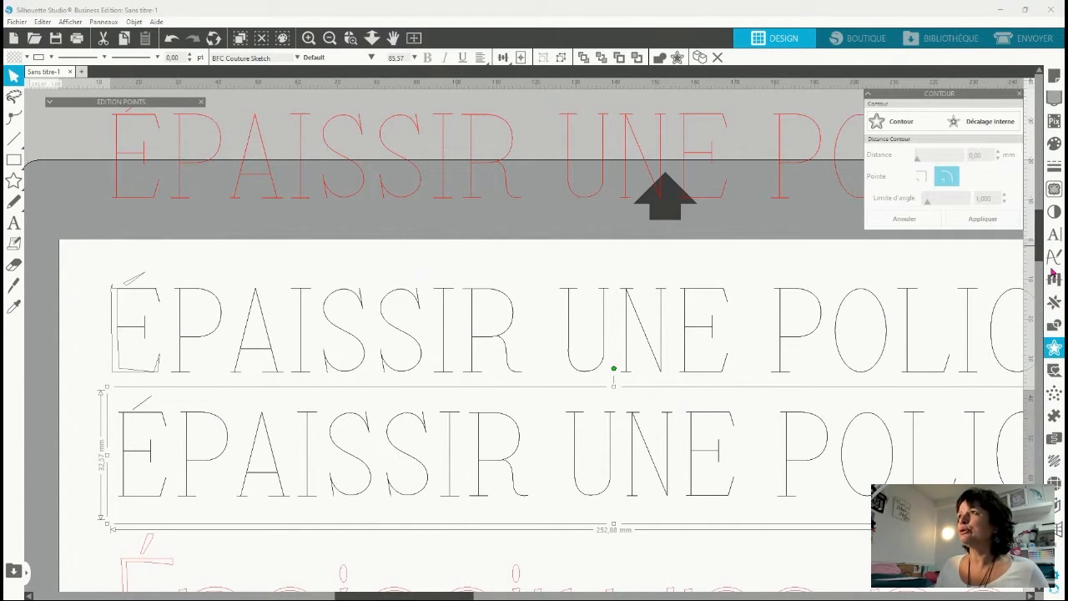
left_click(934, 129)
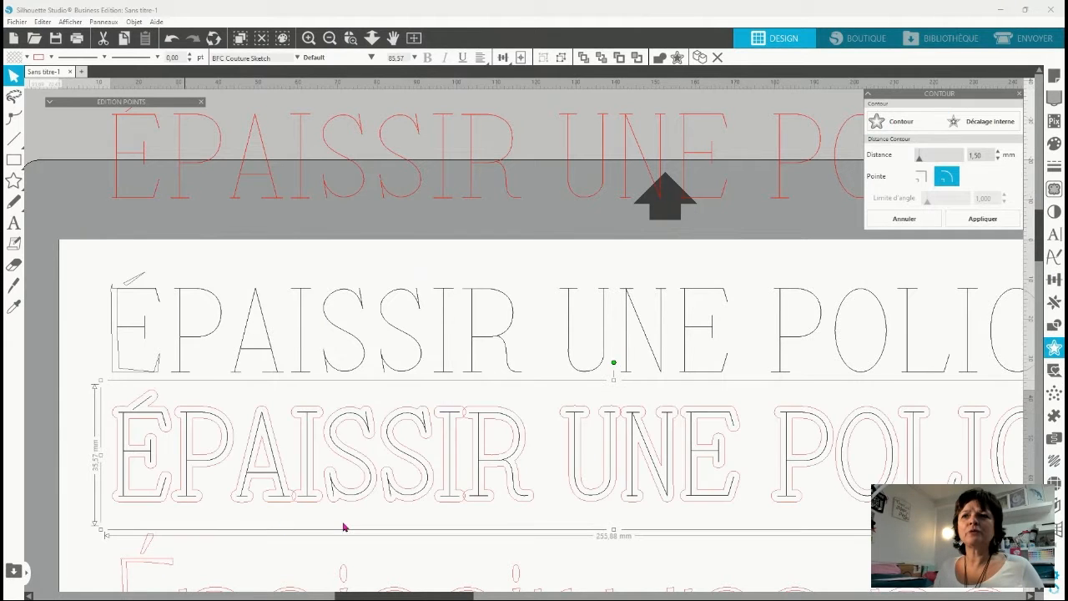
left_click(987, 156)
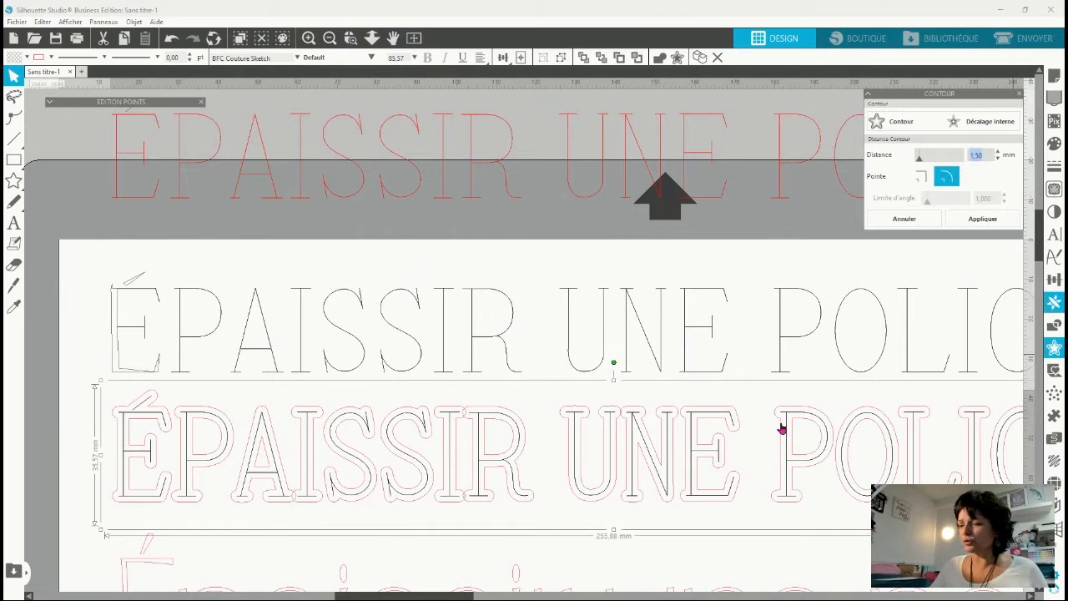
type("1")
key("Return")
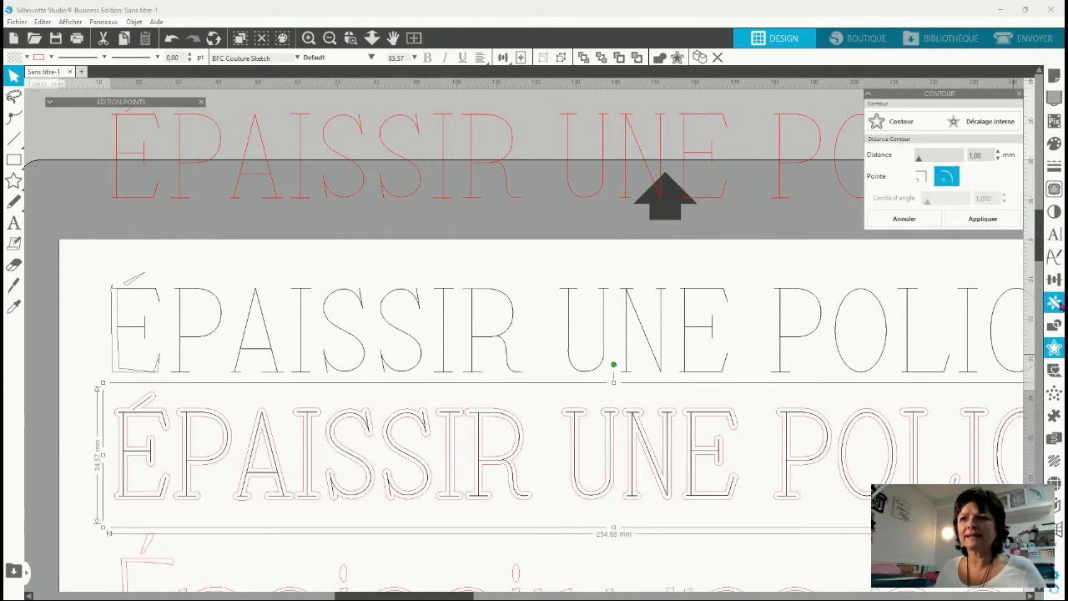
type("10")
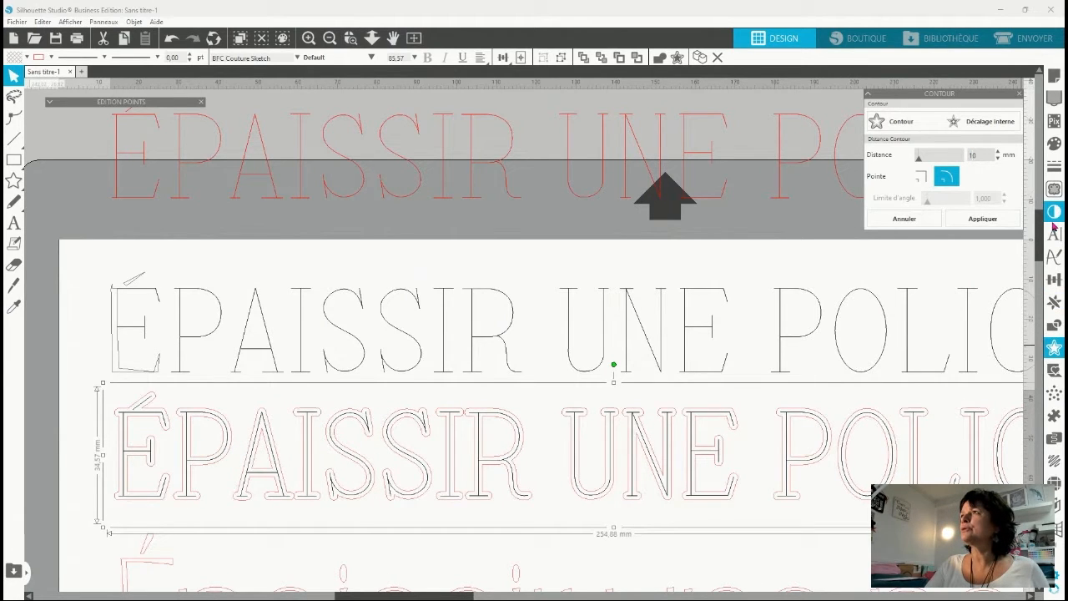
key("BackSpace")
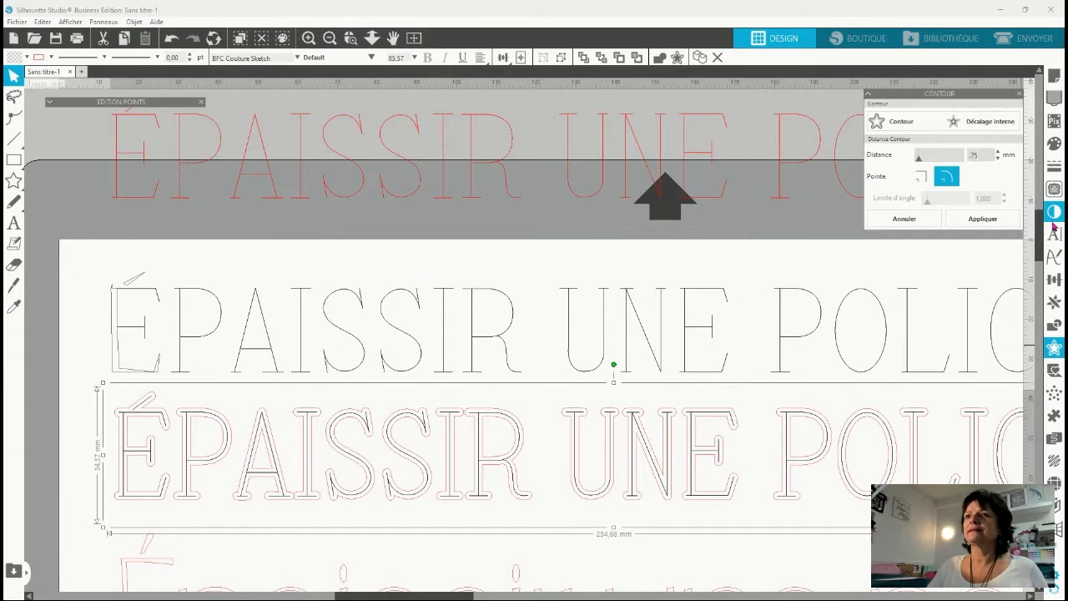
key("Return")
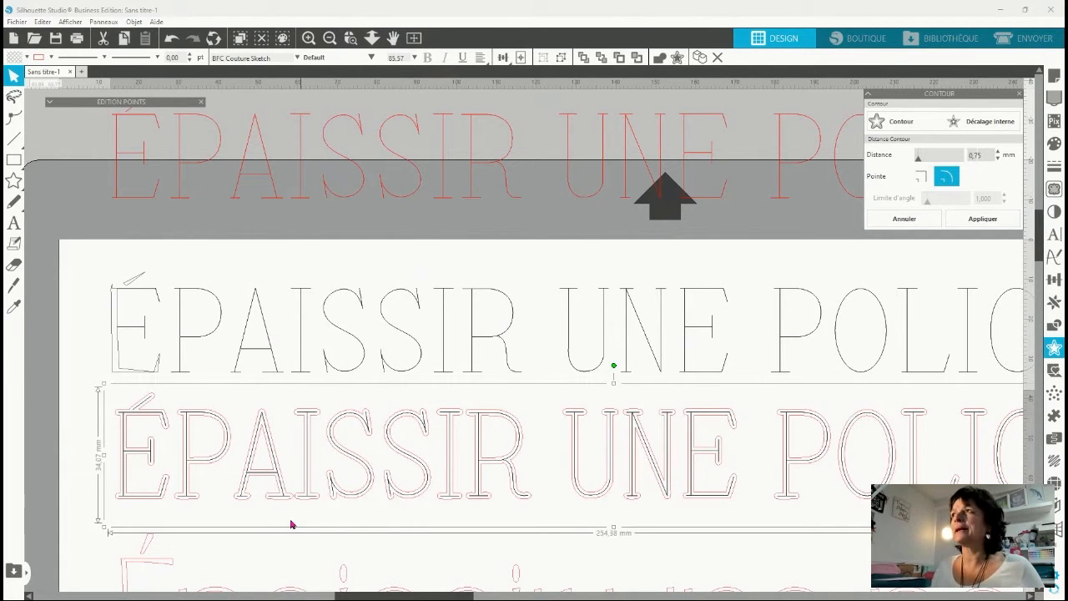
left_click(982, 218)
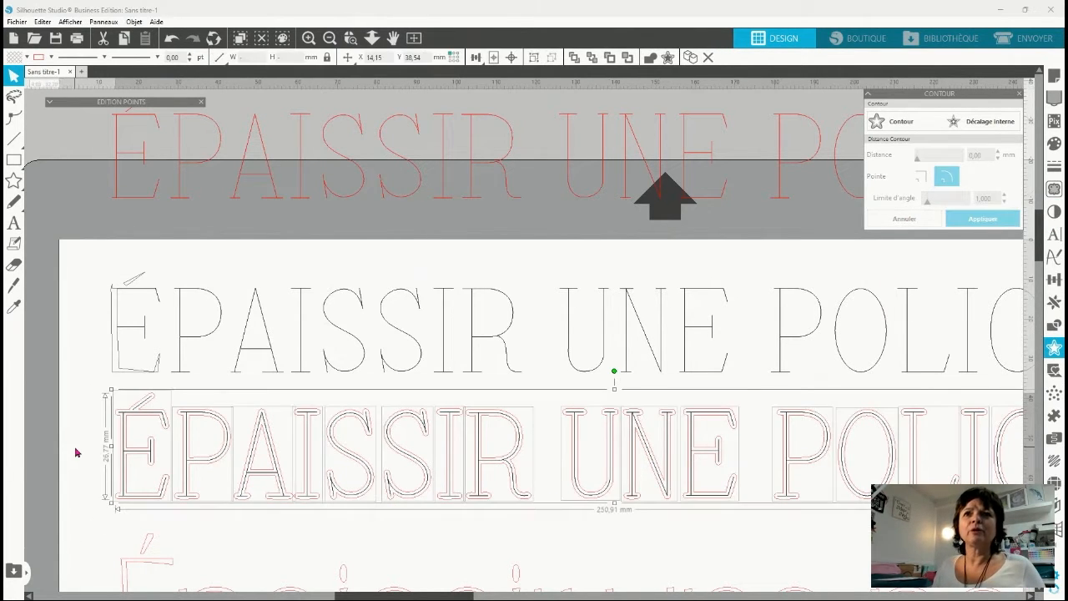
Combine the contour letters into one compound path and move the black source text up off the page.
key("ctrl+e")
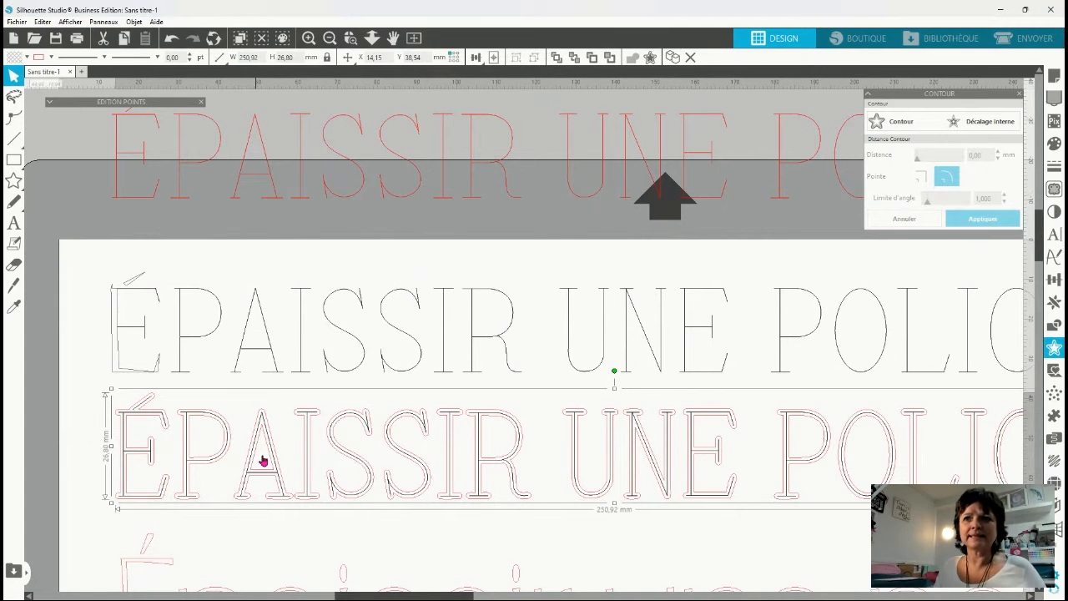
left_click_drag(238, 500, 186, 216)
left_click(171, 537)
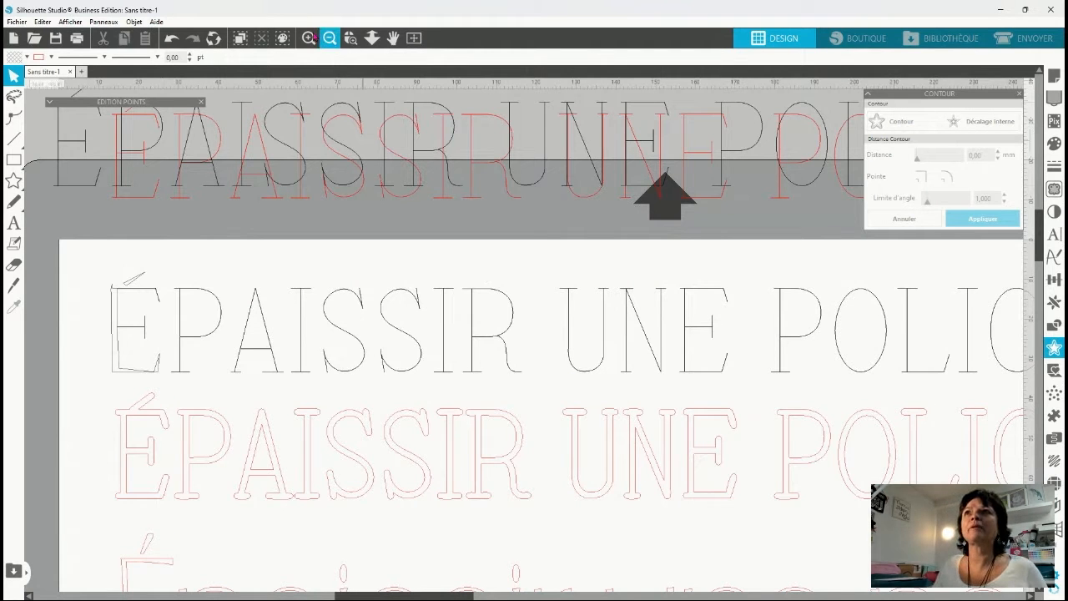
left_click(330, 38)
scroll(489, 548, "down", 1)
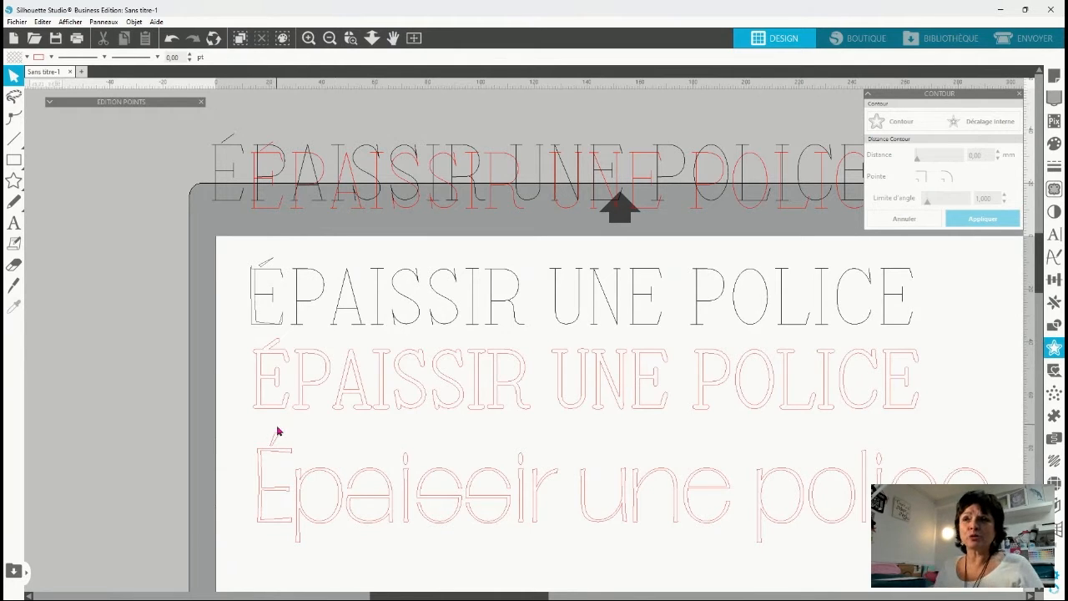
Release the compound path of the red contour lettering and nudge its letter A slightly to the left.
left_click(356, 402)
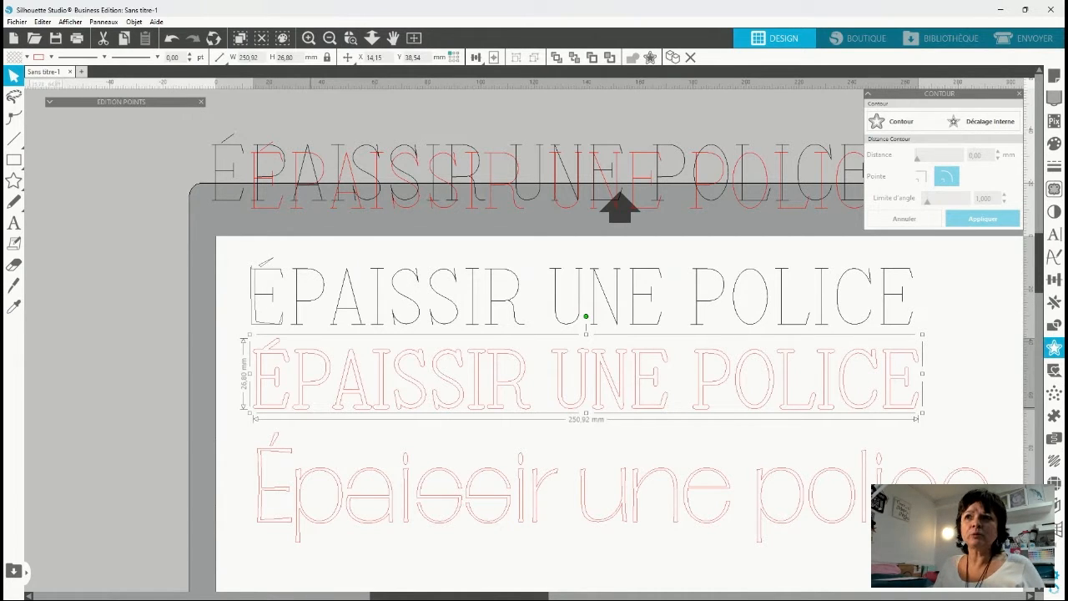
key("ctrl+shift+e")
left_click(363, 427)
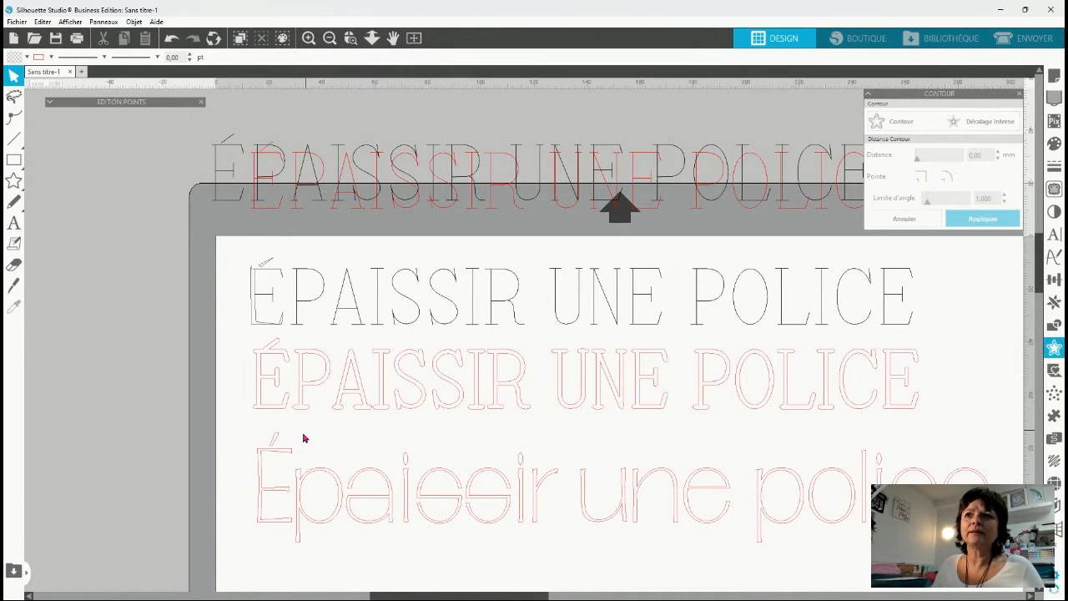
left_click(306, 401)
left_click(348, 430)
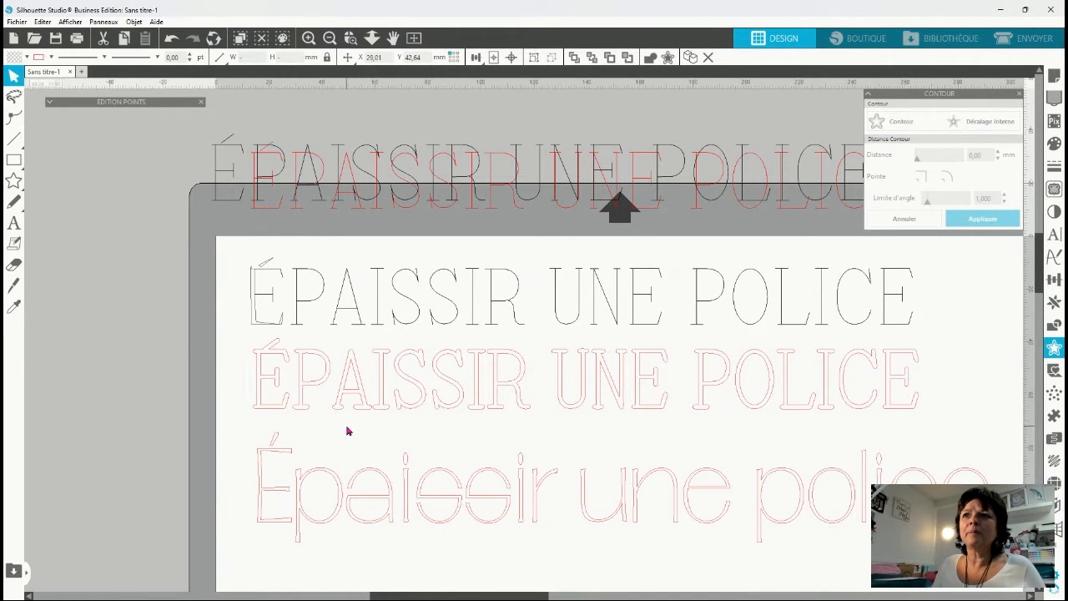
left_click(352, 369)
key("Left")
key("Left")
key("Left")
key("Left")
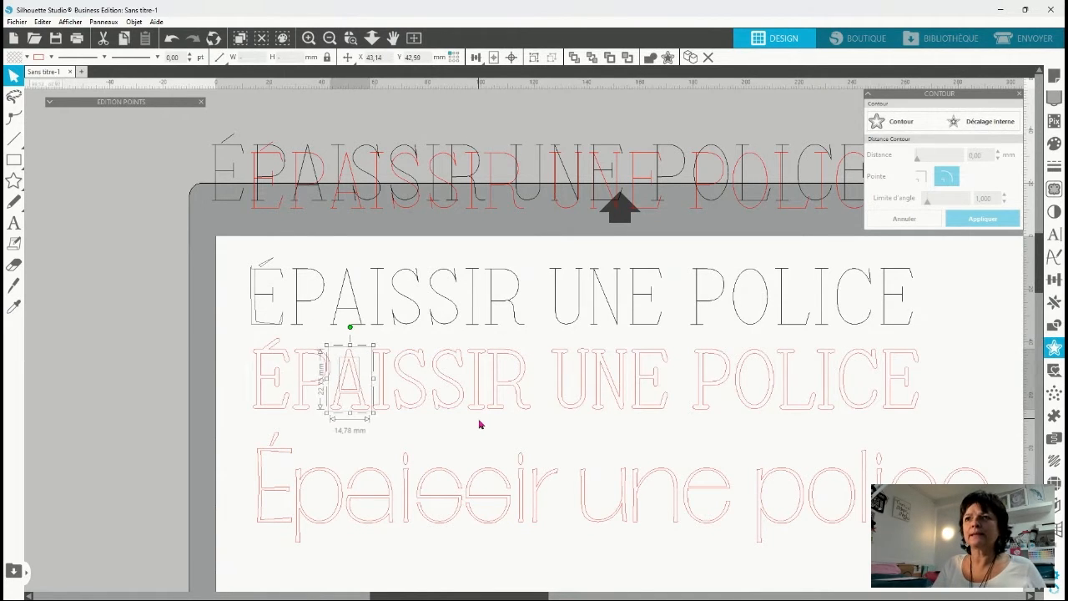
key("Left")
key("Left")
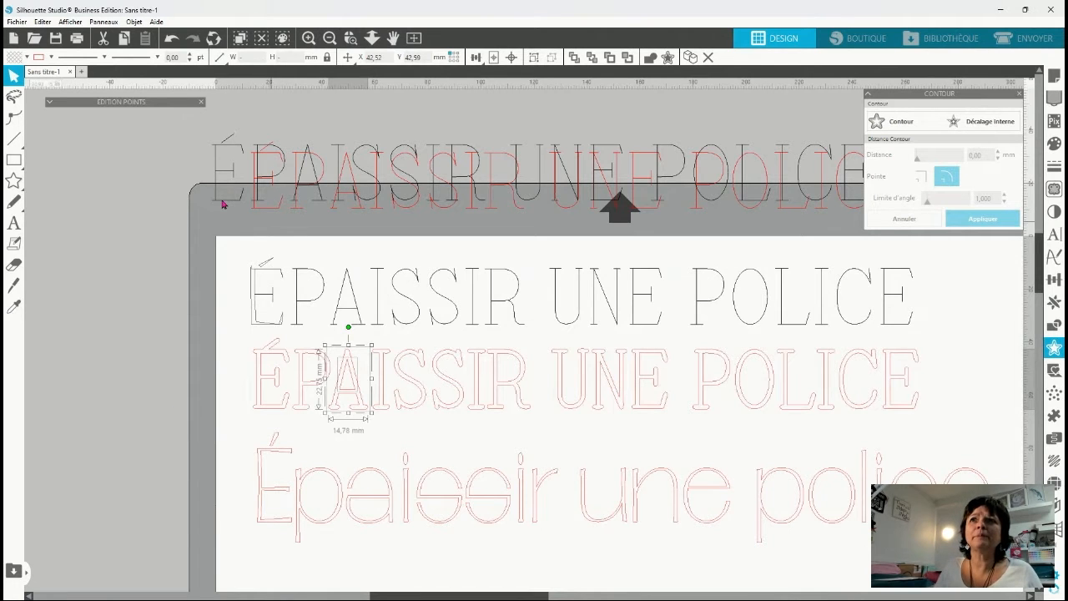
Move the overlapping red ÉPAISSIR UNE POLICE text up so it sits above the black text off the page.
left_click_drag(259, 207, 214, 126)
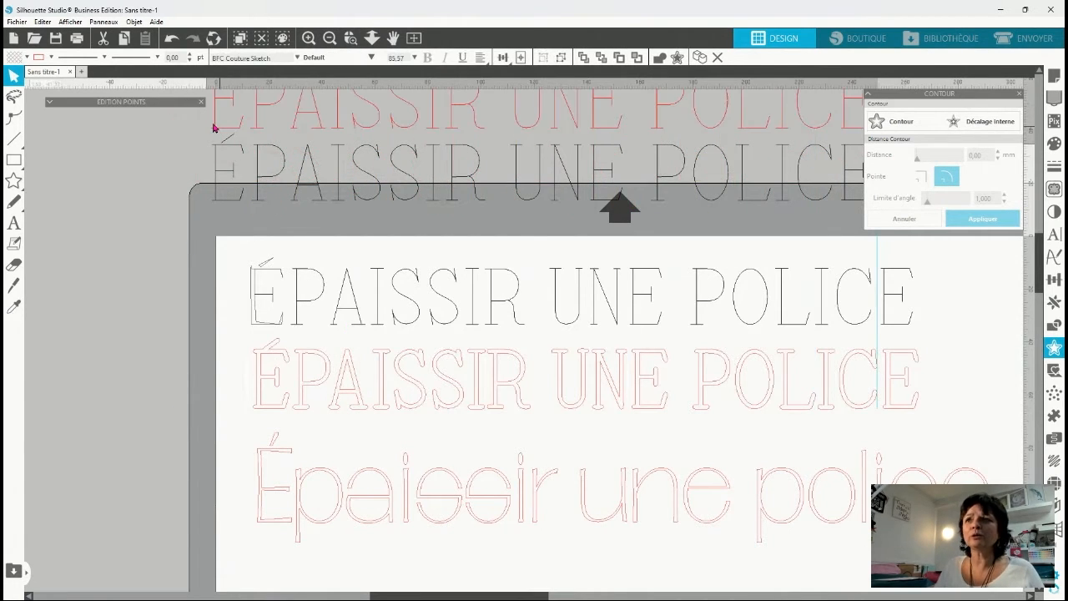
left_click(458, 366)
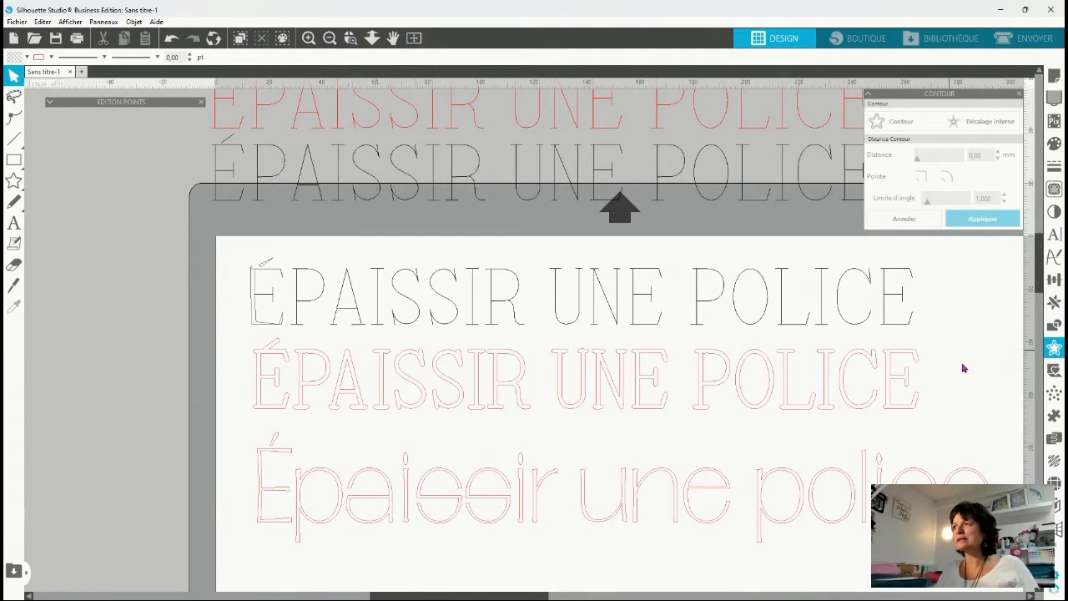
Recombine all the contour letters into one compound path and place it off the page on the left side.
left_click_drag(944, 333, 224, 406)
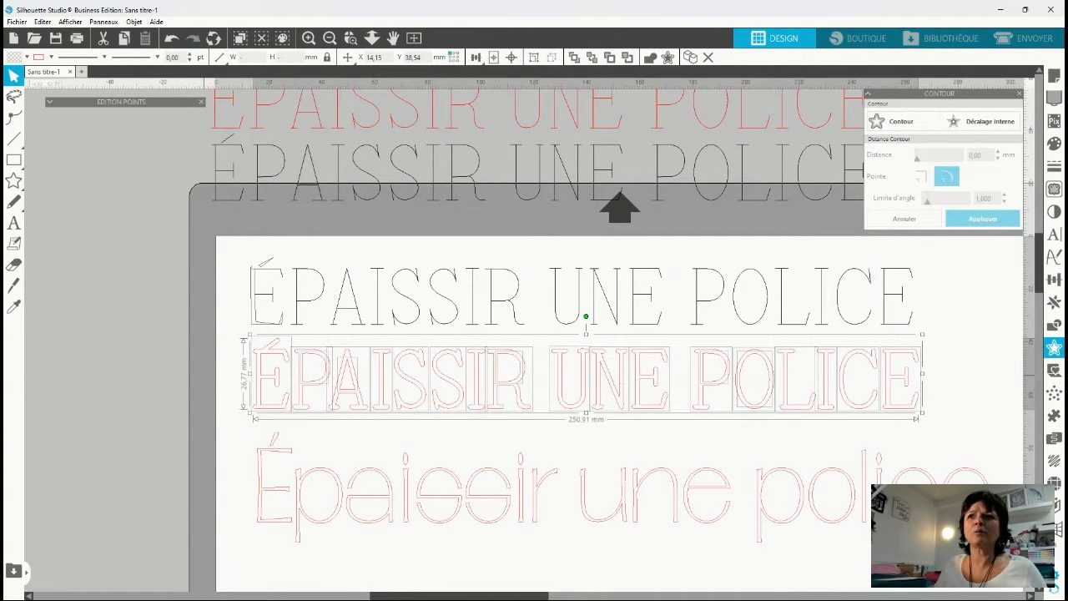
key("ctrl+e")
left_click_drag(368, 378, 10, 266)
left_click_drag(410, 258, 307, 261)
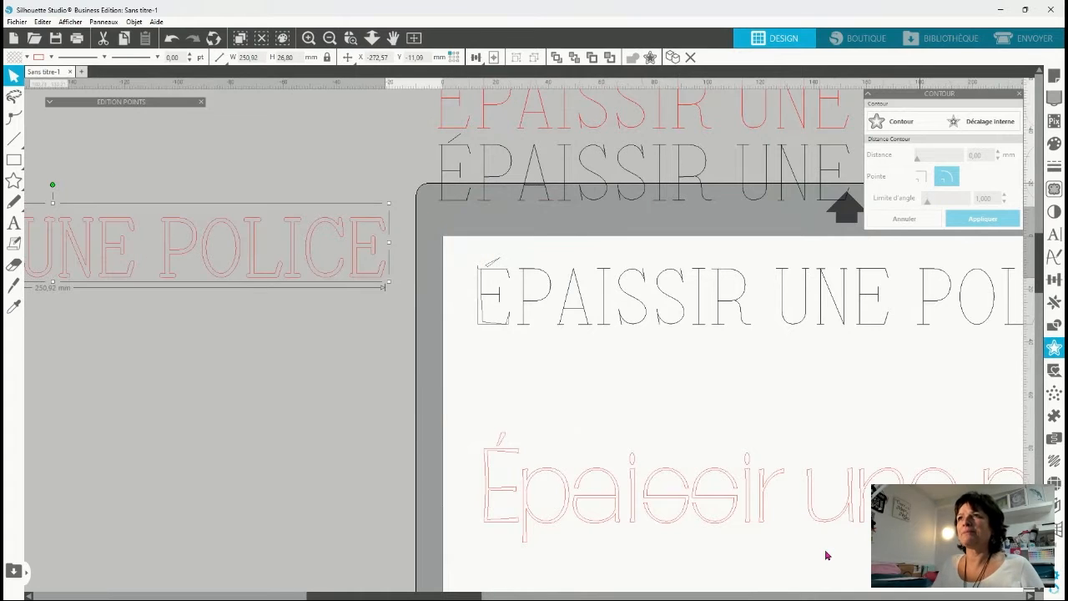
Bring the black source text back onto the page, between the first black lettering and the Épaissir une police line.
scroll(567, 458, "up", 2)
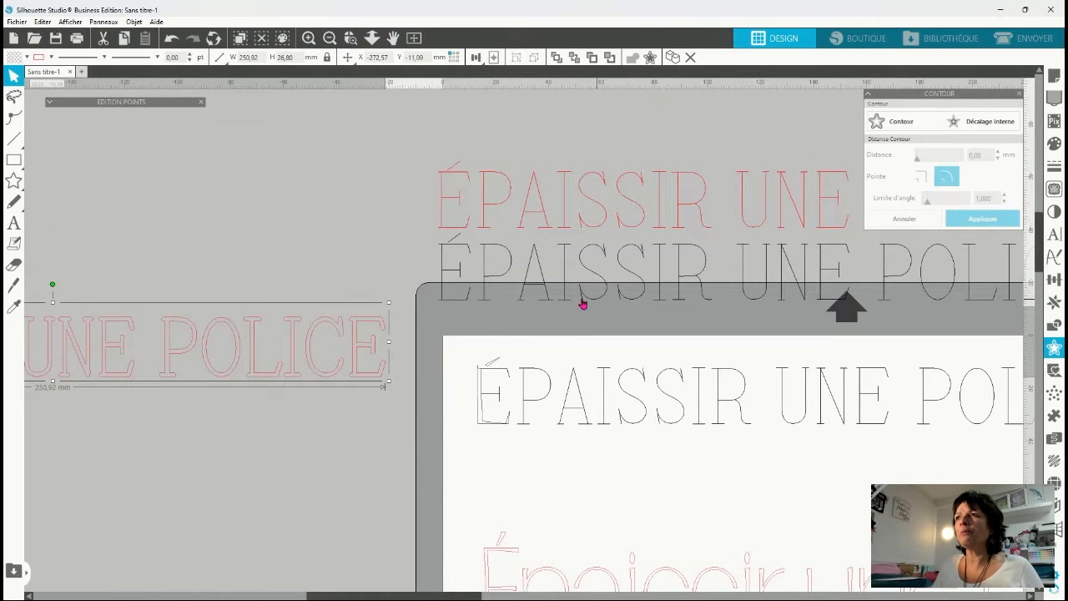
left_click_drag(582, 305, 625, 507)
left_click(626, 507)
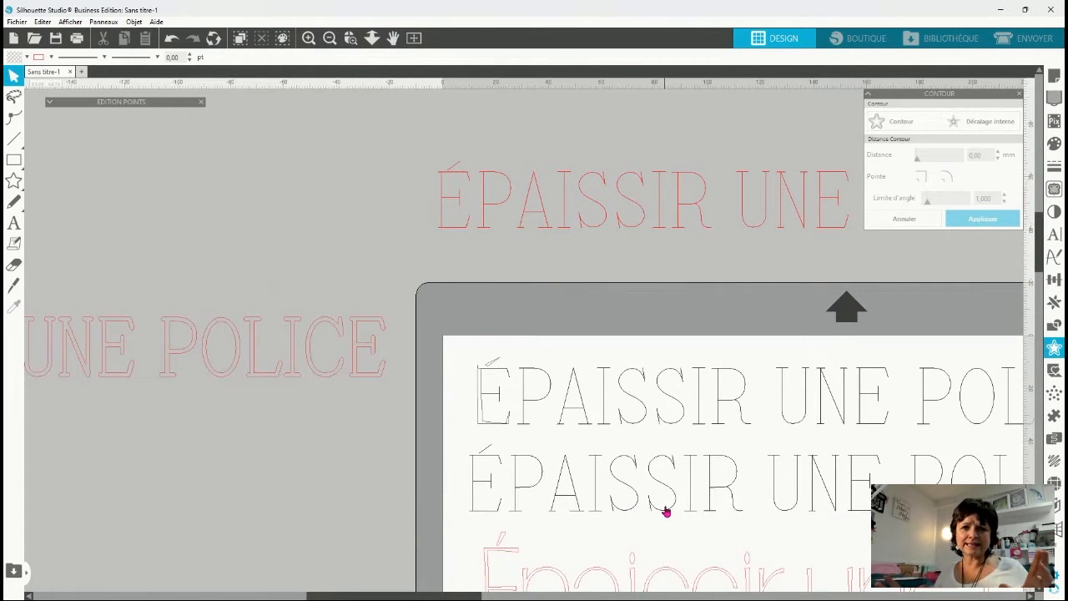
Set the character spacing of the second black ÉPAISSIR UNE POLICE text to 130%.
left_click(502, 467)
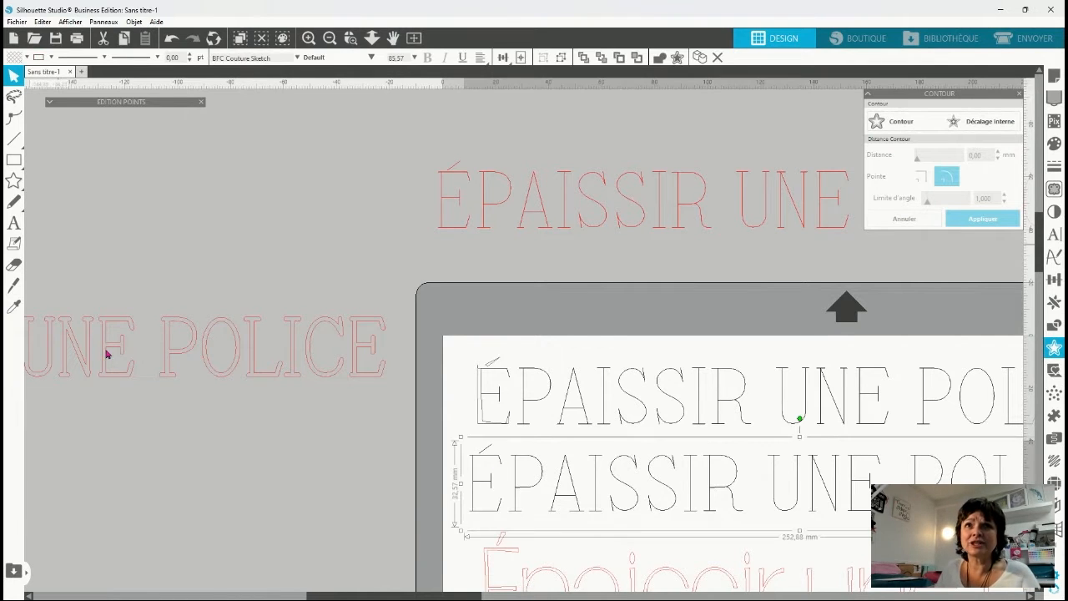
left_click(1054, 234)
left_click_drag(930, 117, 238, 179)
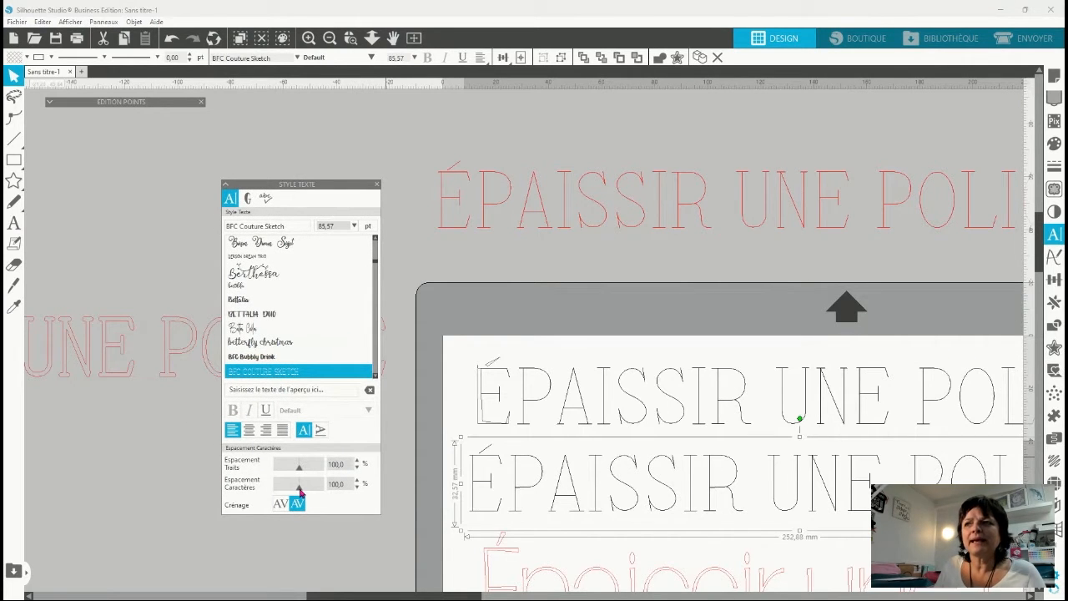
left_click_drag(300, 492, 307, 492)
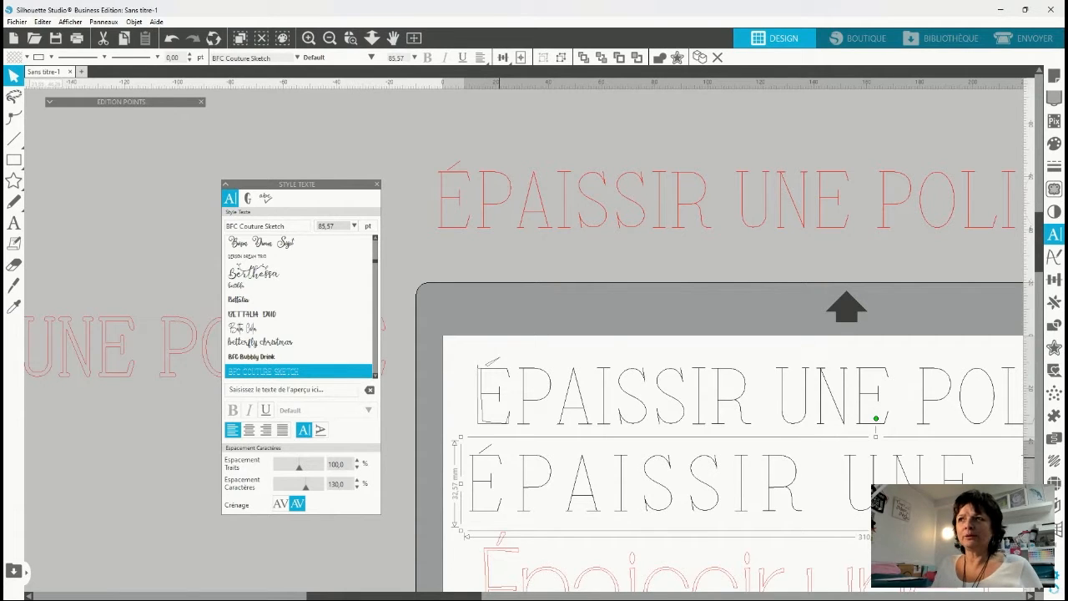
left_click(422, 484)
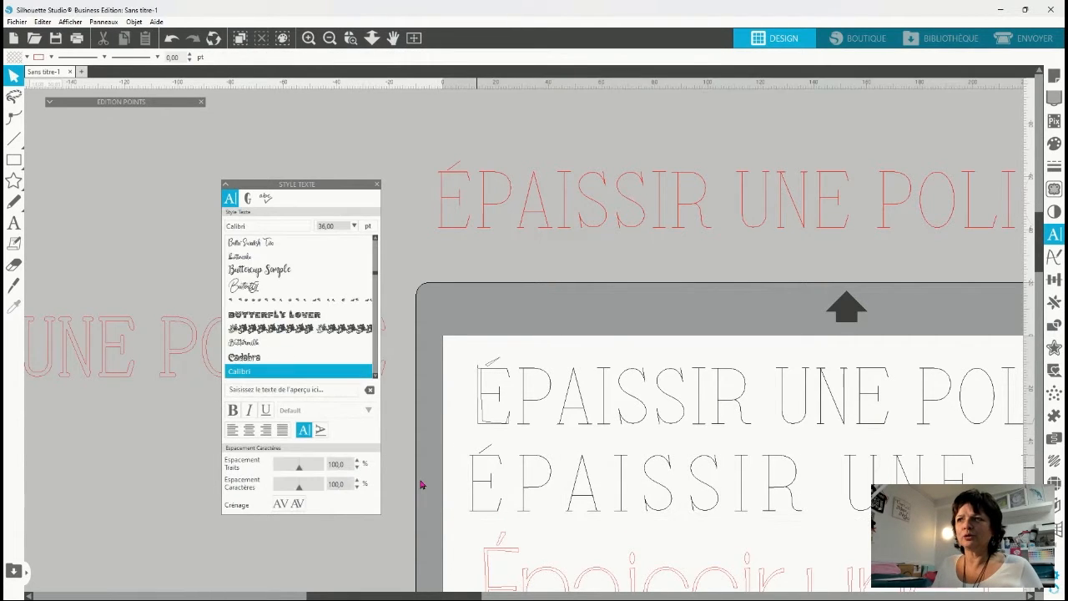
Break the widely spaced black text into separate shapes and nudge the accent of its É slightly upward.
left_click(501, 463)
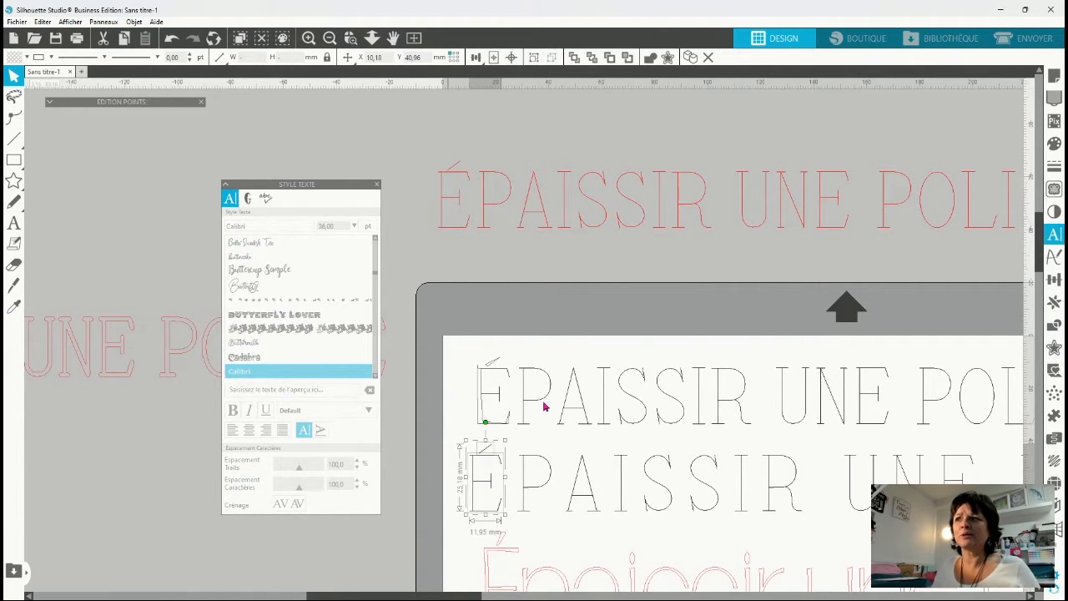
left_click(426, 491)
left_click(488, 452)
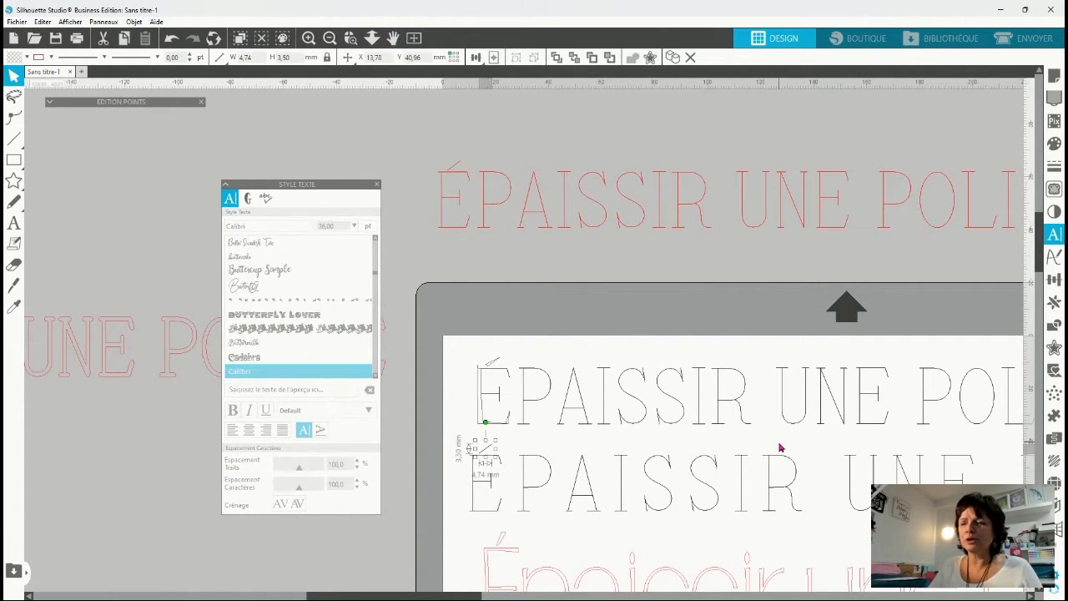
key("Up")
key("Up")
key("Up")
key("Up")
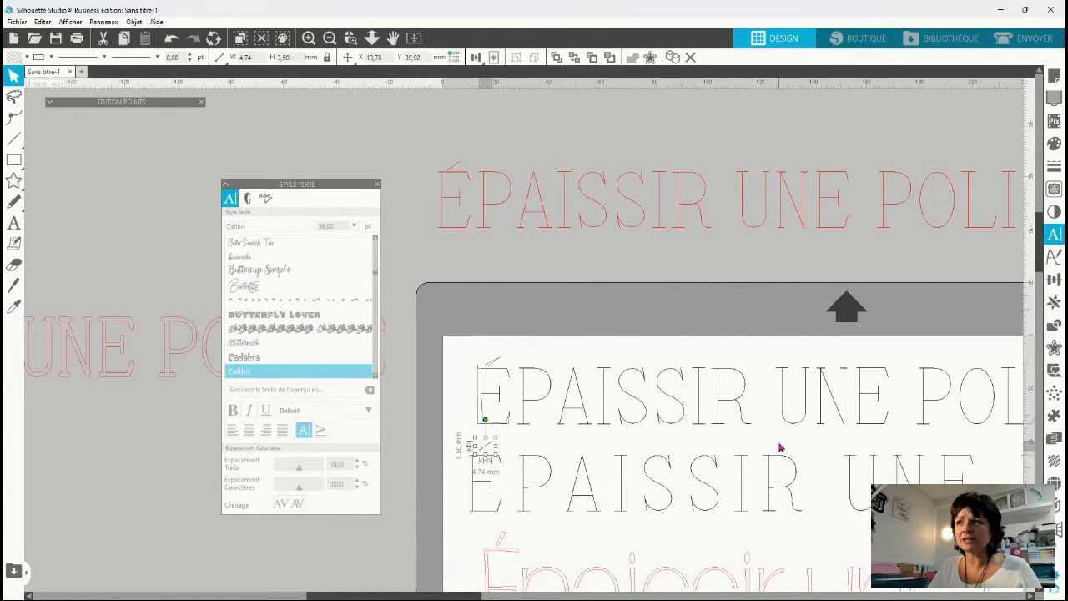
left_click(462, 458)
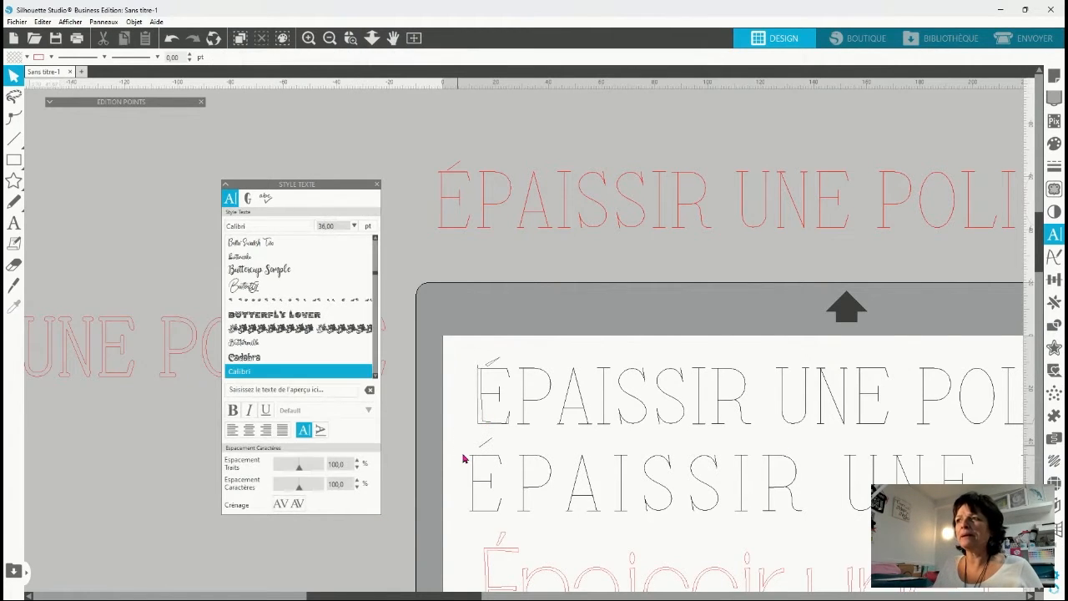
Create an outer contour with rounded corners around all the widely spaced letters and the accent, trying a distance of 1.50 mm.
left_click(472, 484)
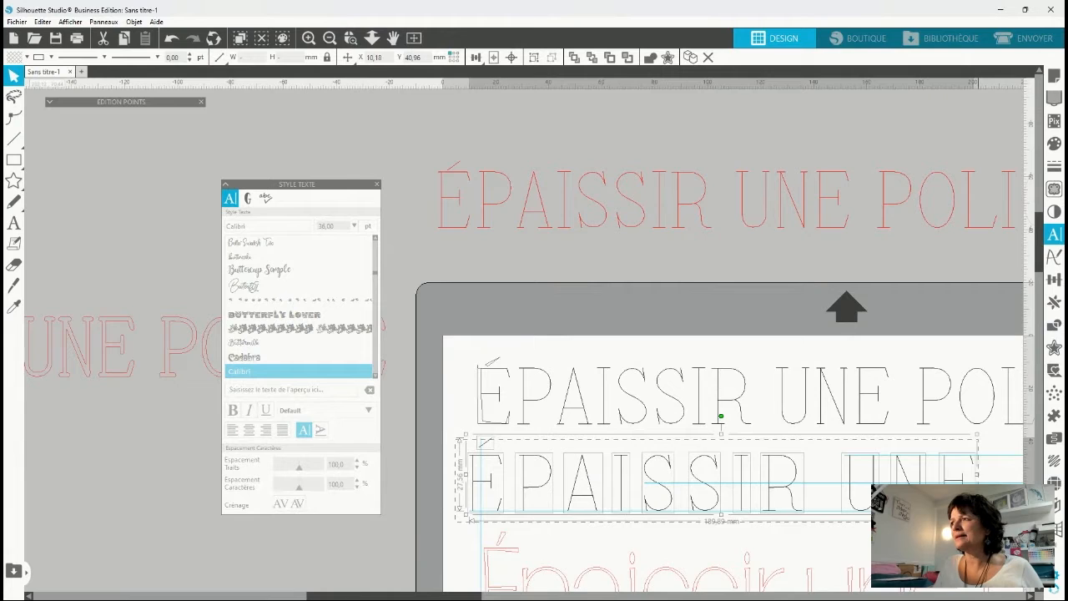
left_click_drag(978, 521, 1016, 512)
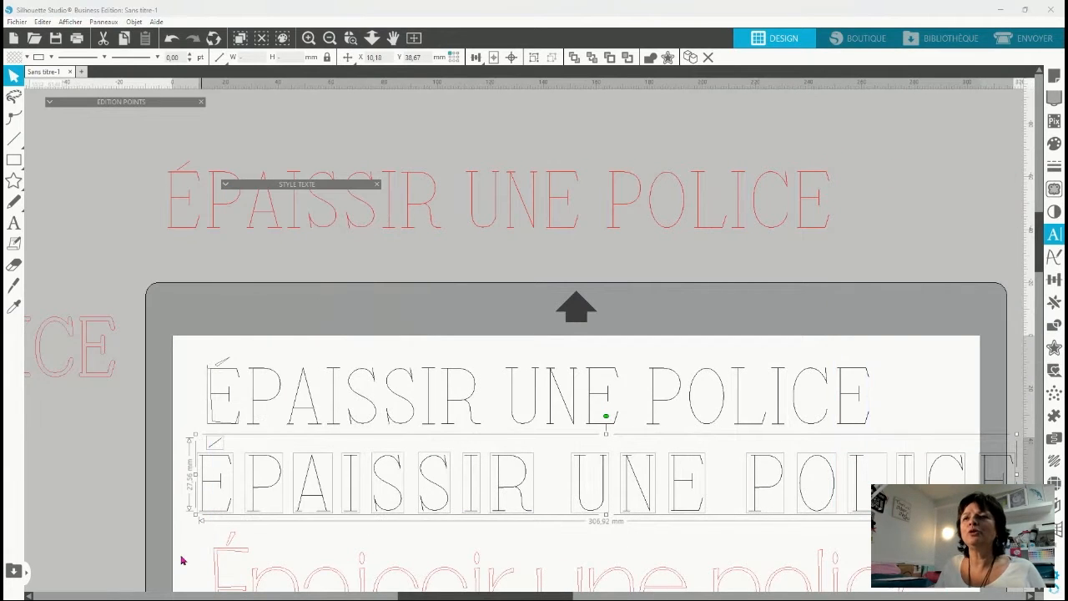
left_click(1054, 349)
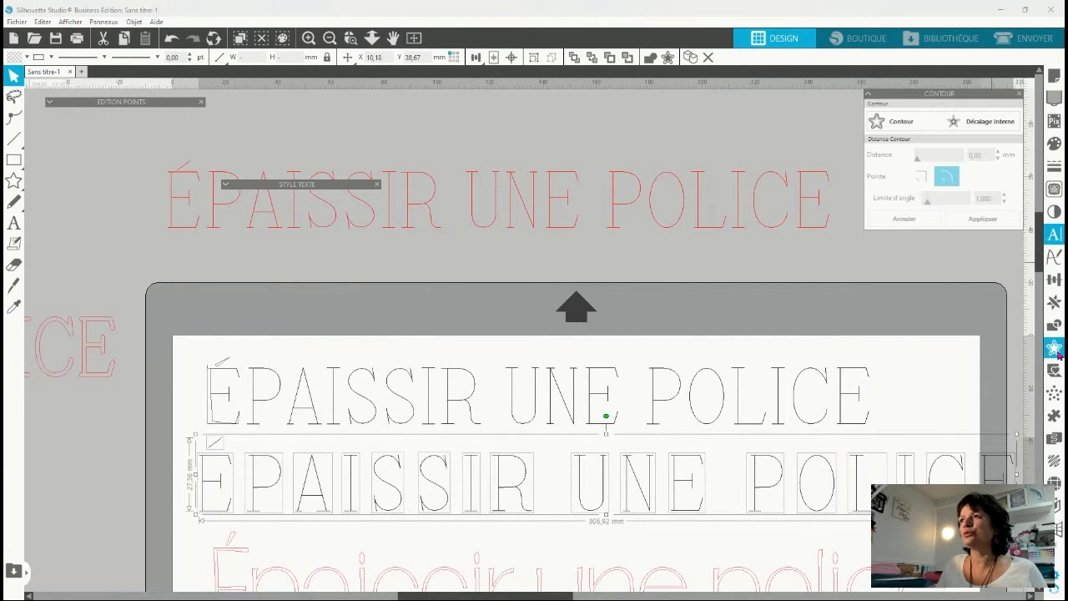
left_click(886, 125)
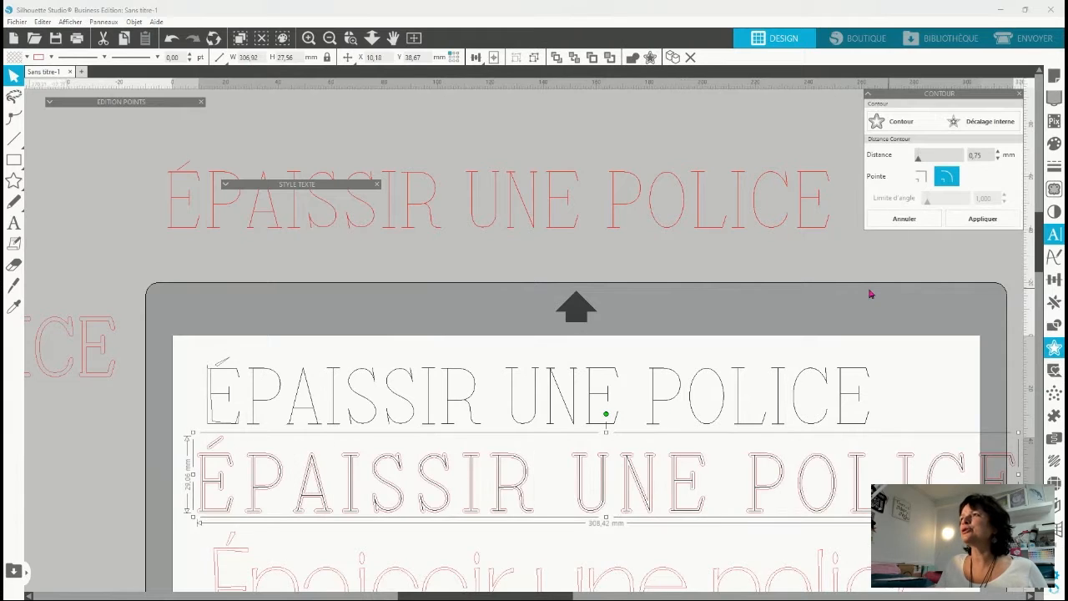
double_click(976, 155)
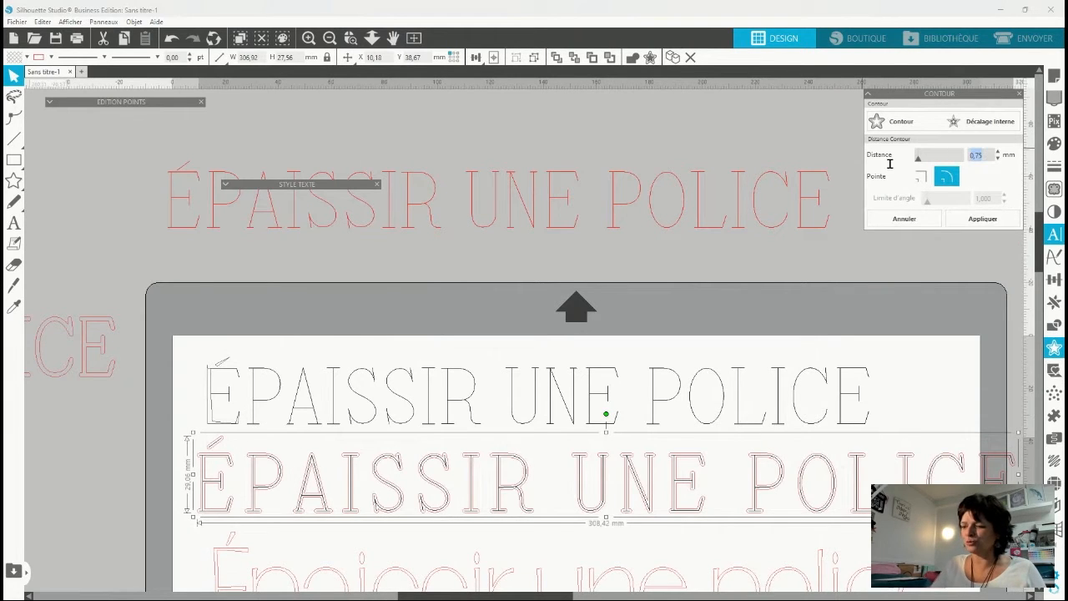
type("1,")
key("Return")
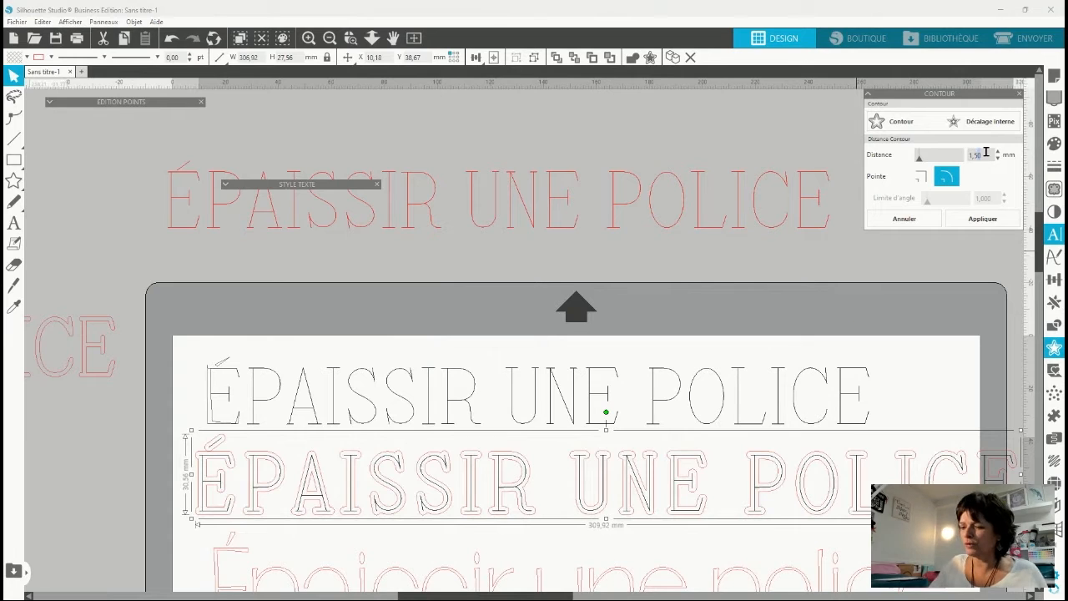
Reduce the contour distance, trying 1.45 mm and 1.4 mm, and apply it at 1.30 mm.
type("45")
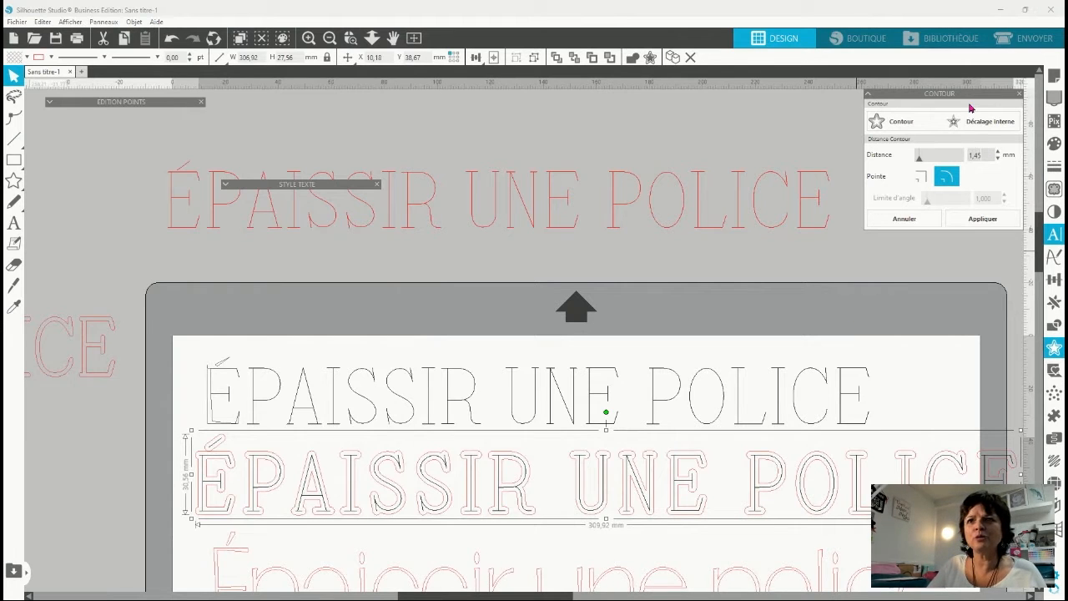
left_click_drag(989, 152, 937, 131)
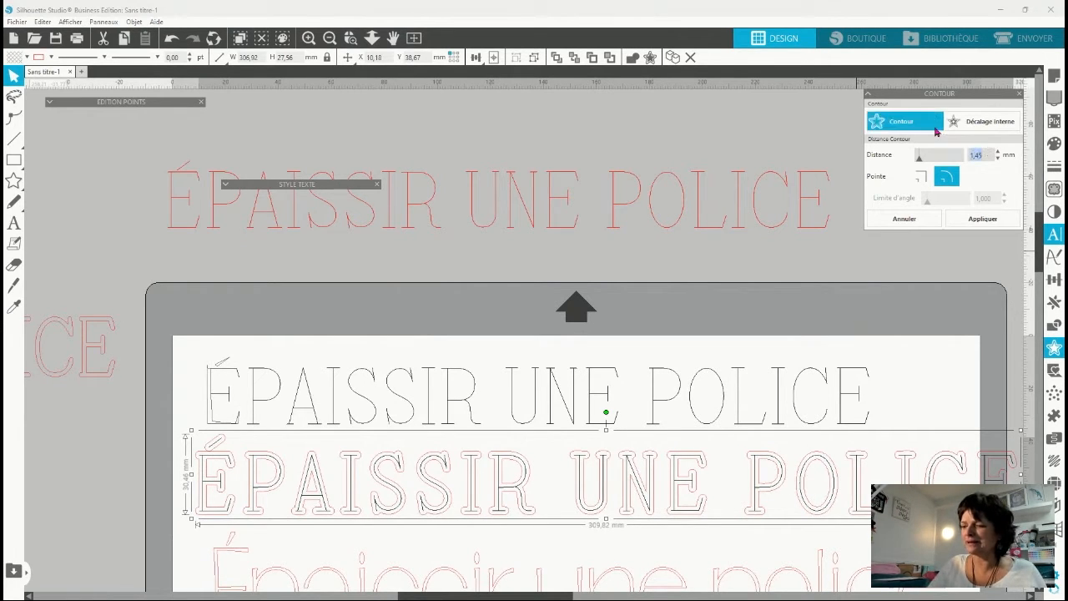
type("1,4")
left_click_drag(990, 153, 946, 136)
type("1,30")
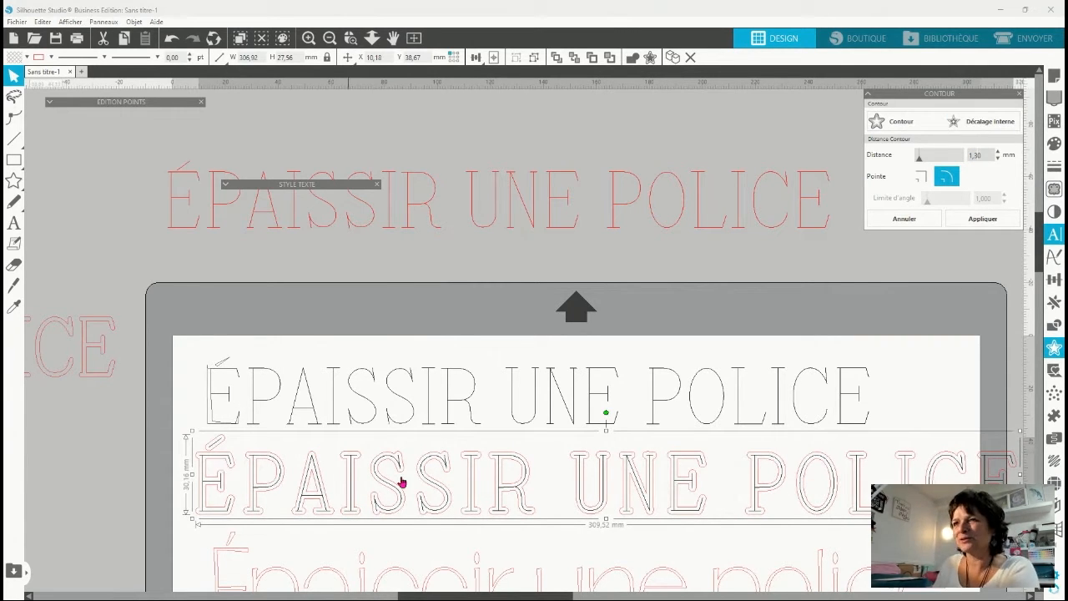
left_click(988, 218)
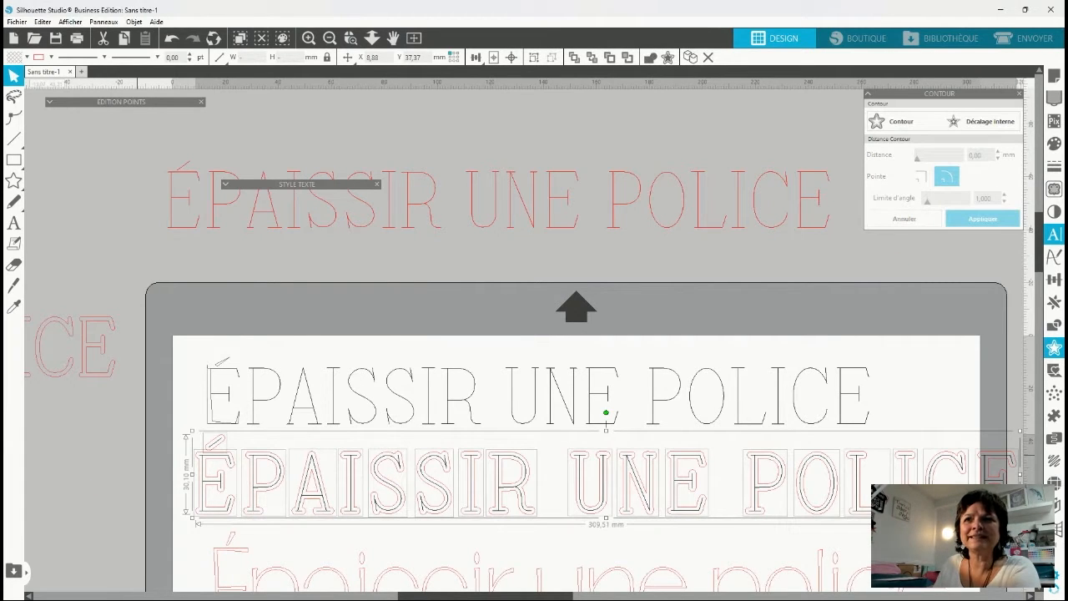
Combine the new contour letters into one compound path, move it above the black letters, and fill it with blue.
left_click_drag(246, 517, 166, 336)
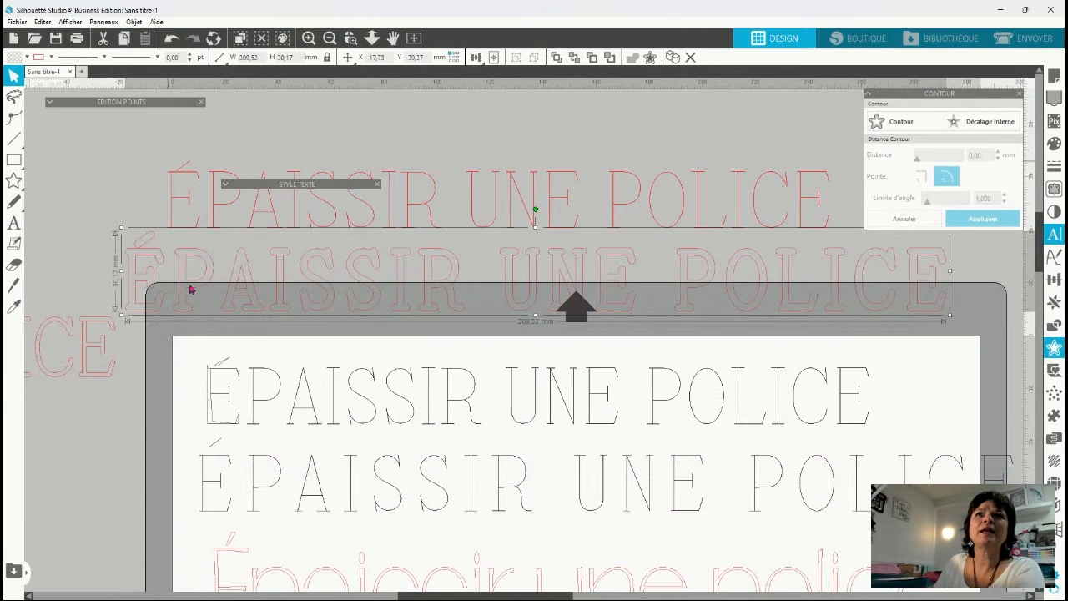
left_click(27, 58)
left_click(24, 77)
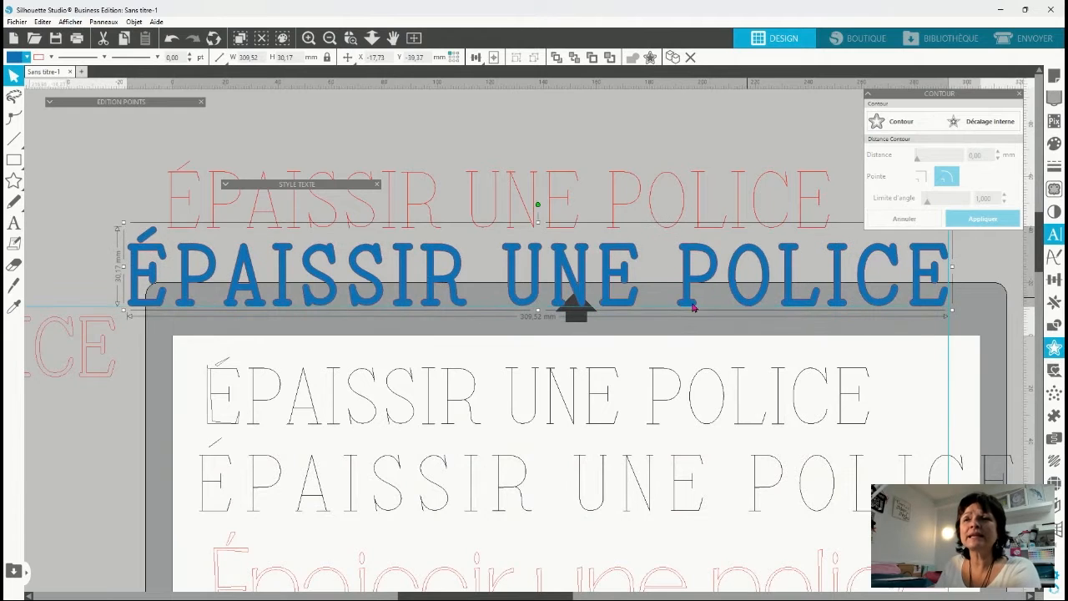
Move the blue-filled lettering off the page, above the red ÉPAISSIR UNE POLICE text.
left_click_drag(458, 308, 424, 313)
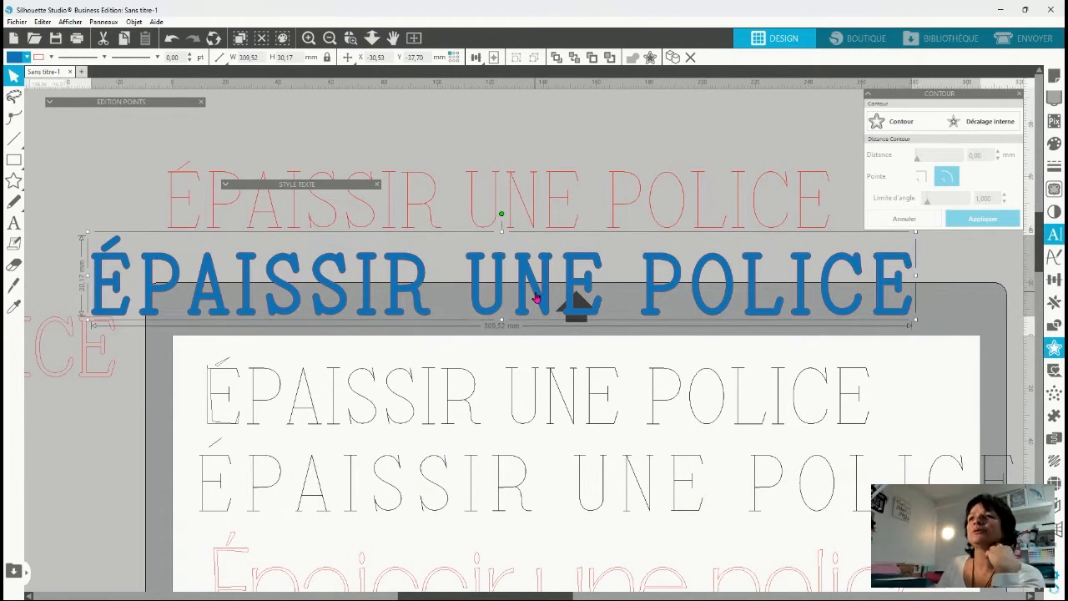
left_click_drag(544, 314, 512, 153)
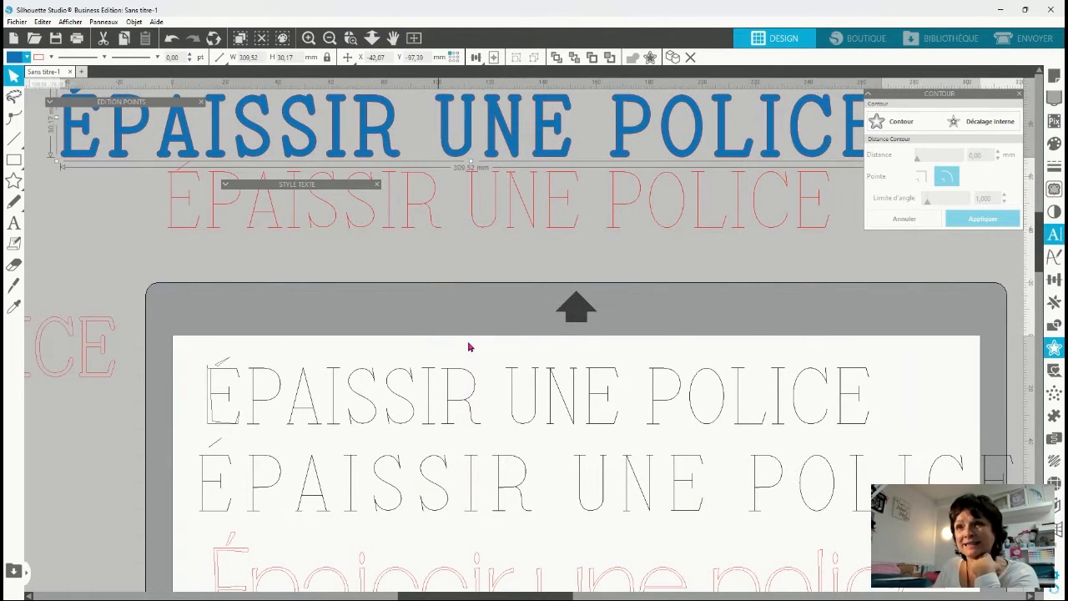
scroll(410, 498, "down", 1)
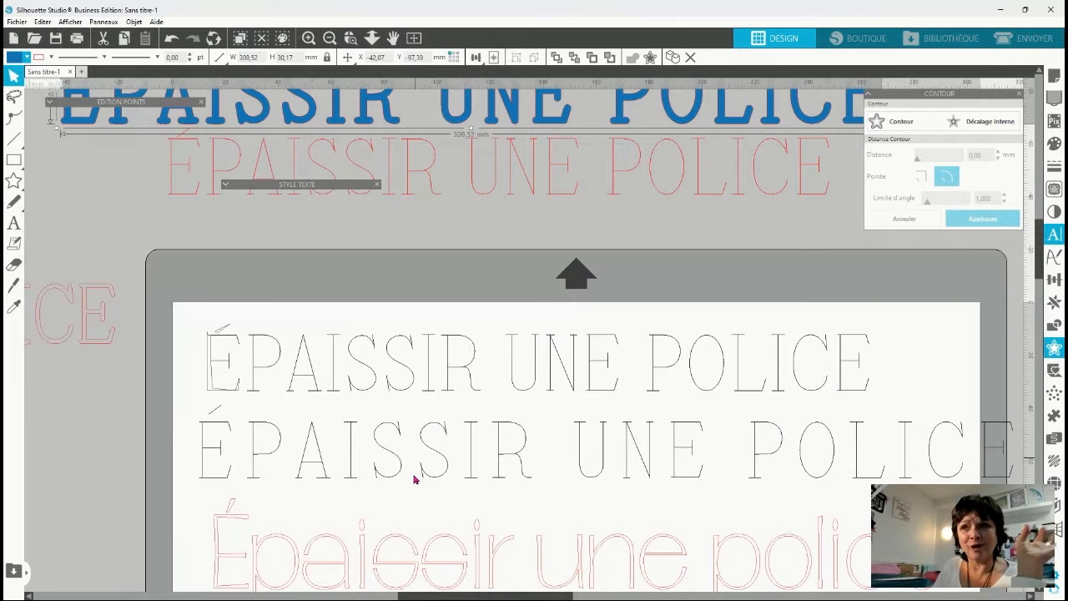
scroll(383, 497, "down", 1)
scroll(481, 426, "down", 1)
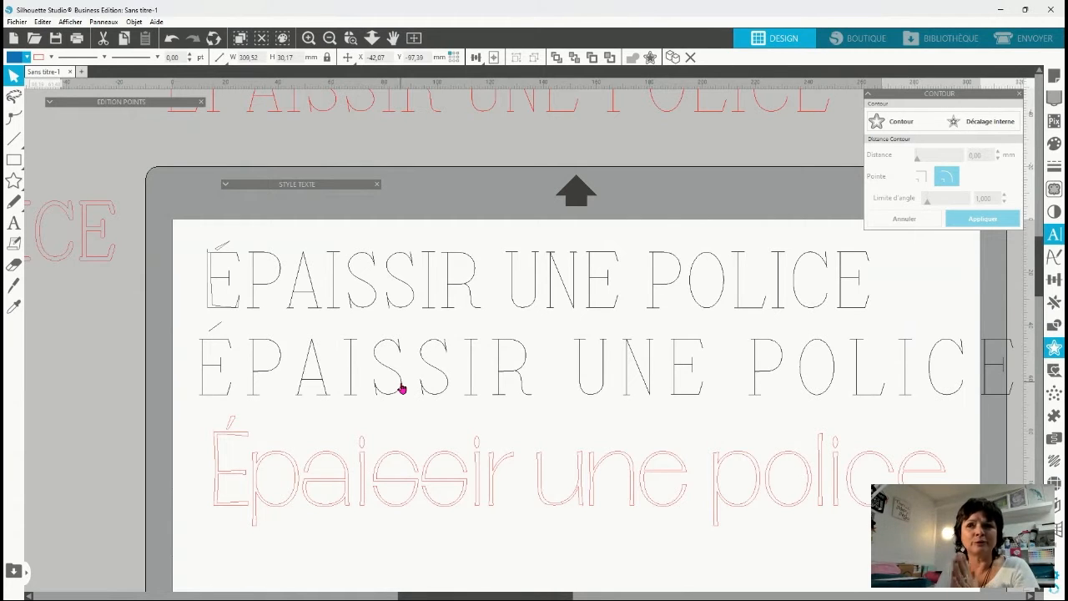
Move the red Épaissir une police text lower on the page and duplicate it above, raising the copy slightly.
scroll(431, 496, "down", 3)
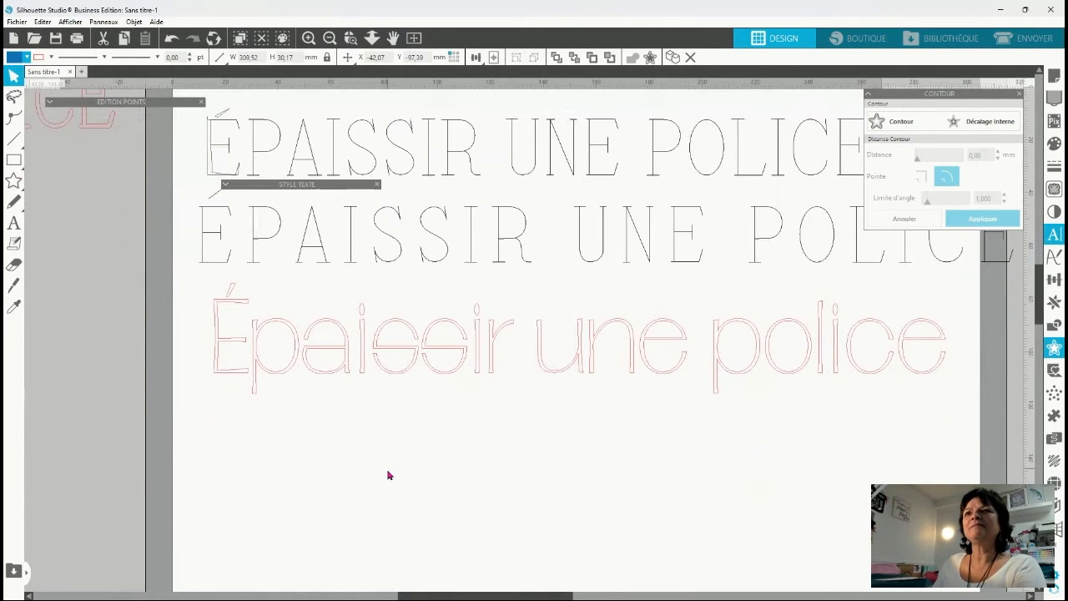
scroll(387, 475, "down", 1)
left_click_drag(331, 355, 323, 477)
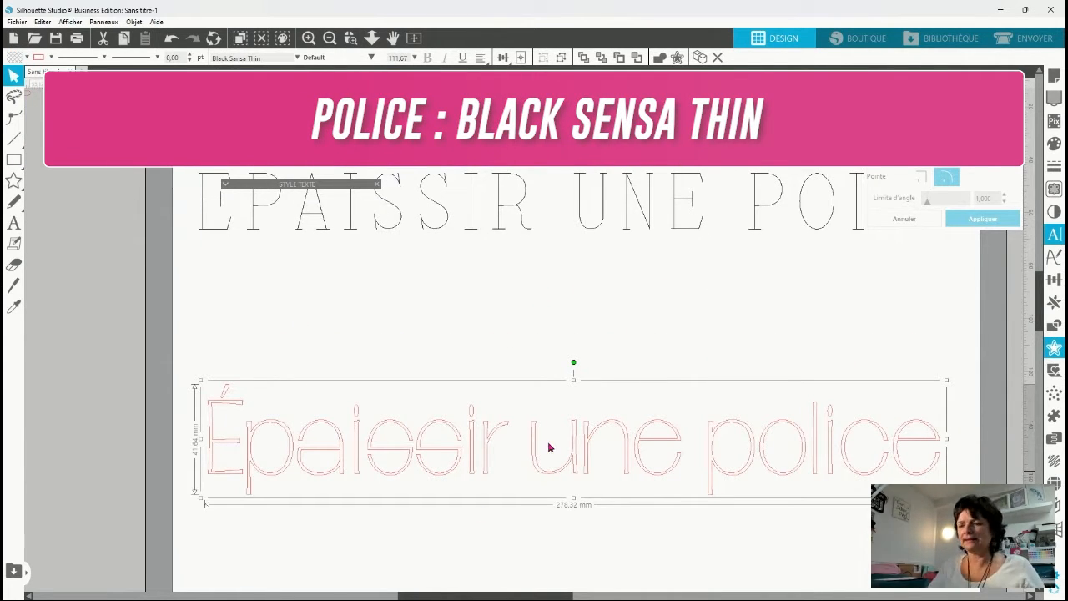
key("i")
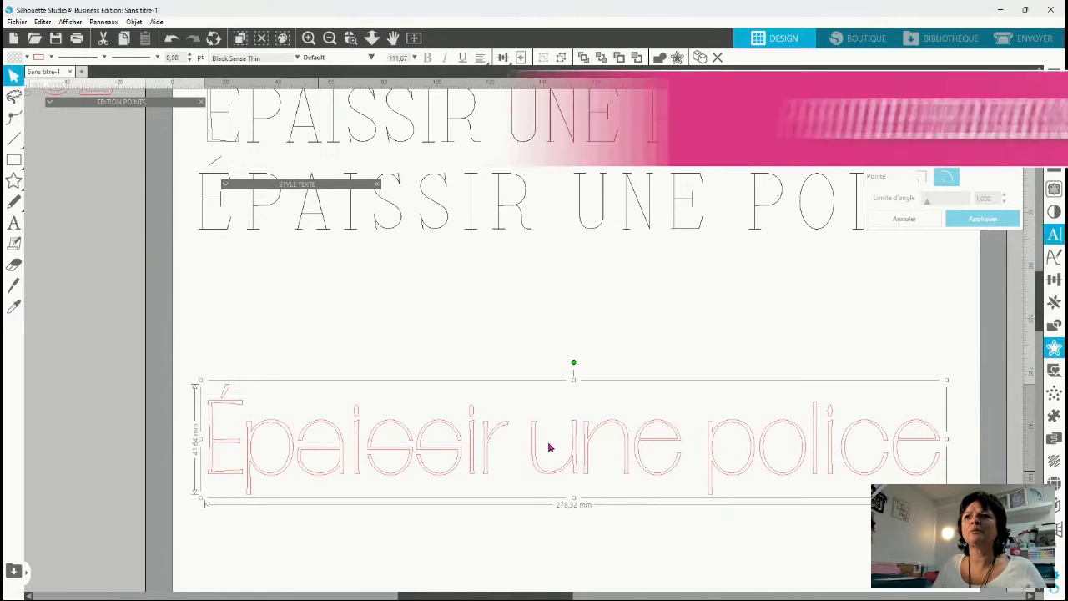
key("ctrl+Up")
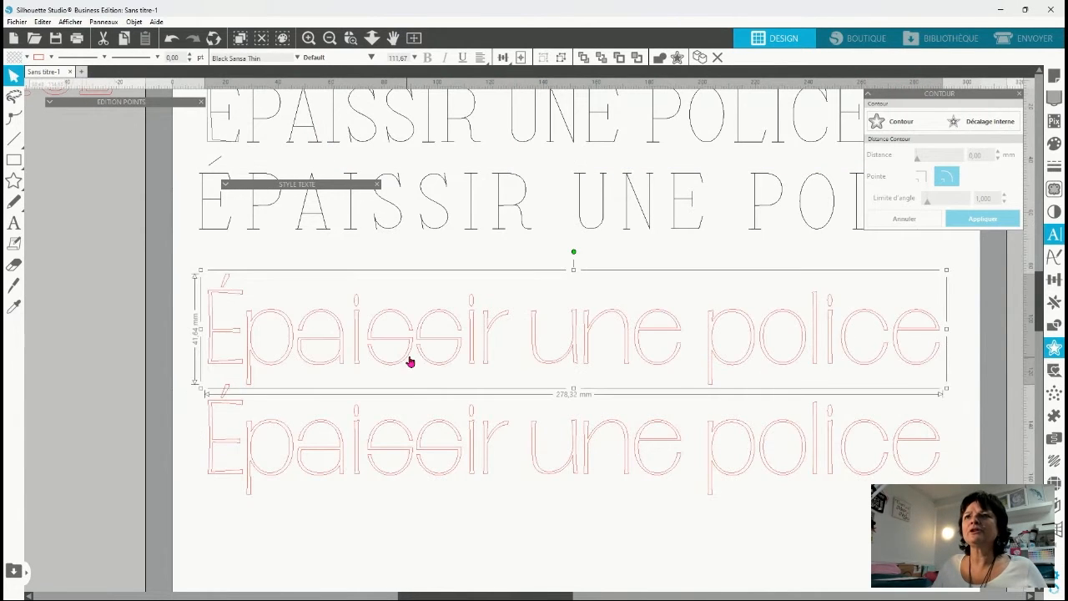
left_click_drag(409, 360, 406, 348)
Separate the lower Épaissir une police text into individual letters, and detach the accent from the É and raise it slightly.
left_click(341, 475)
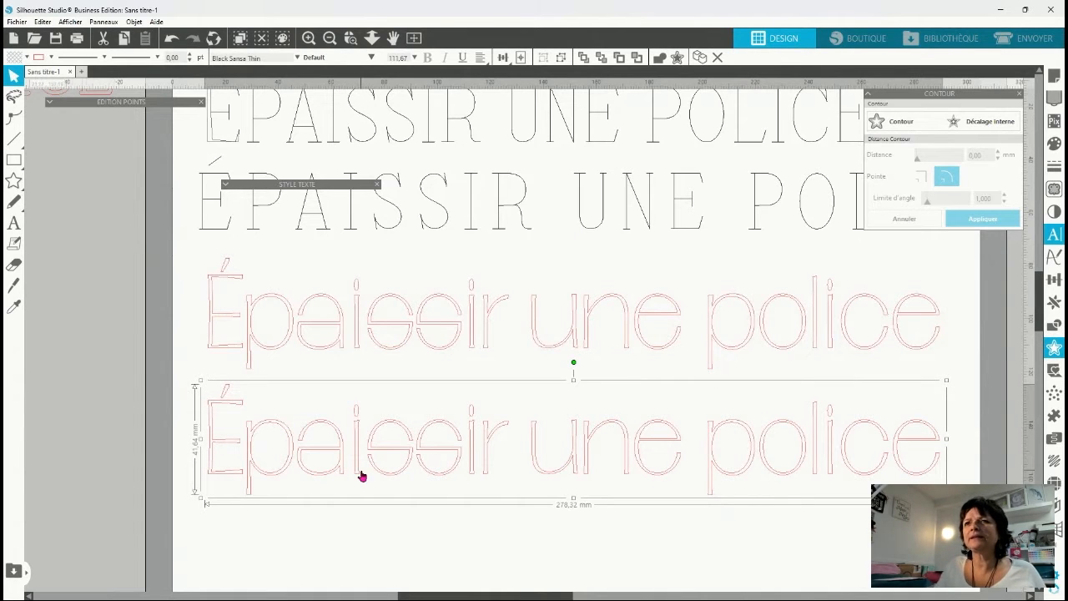
left_click(233, 547)
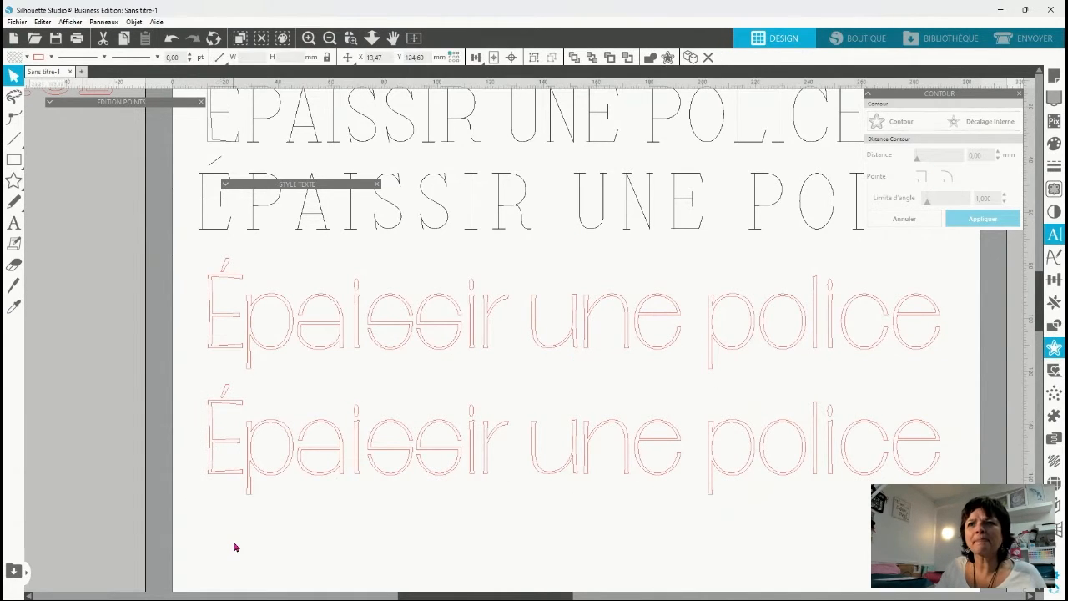
left_click(222, 402)
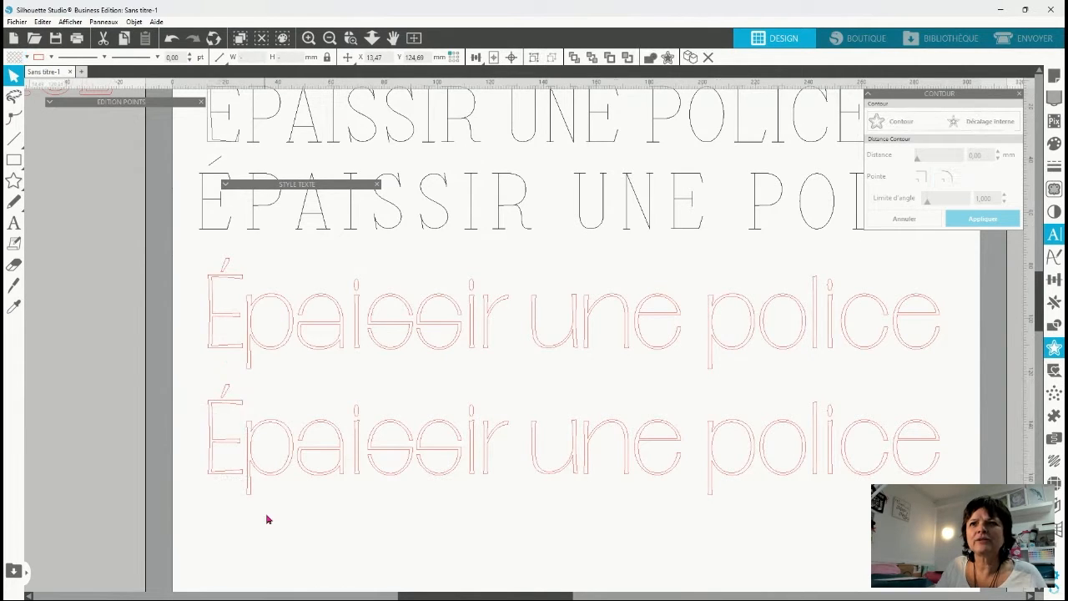
left_click(267, 517)
left_click(226, 390)
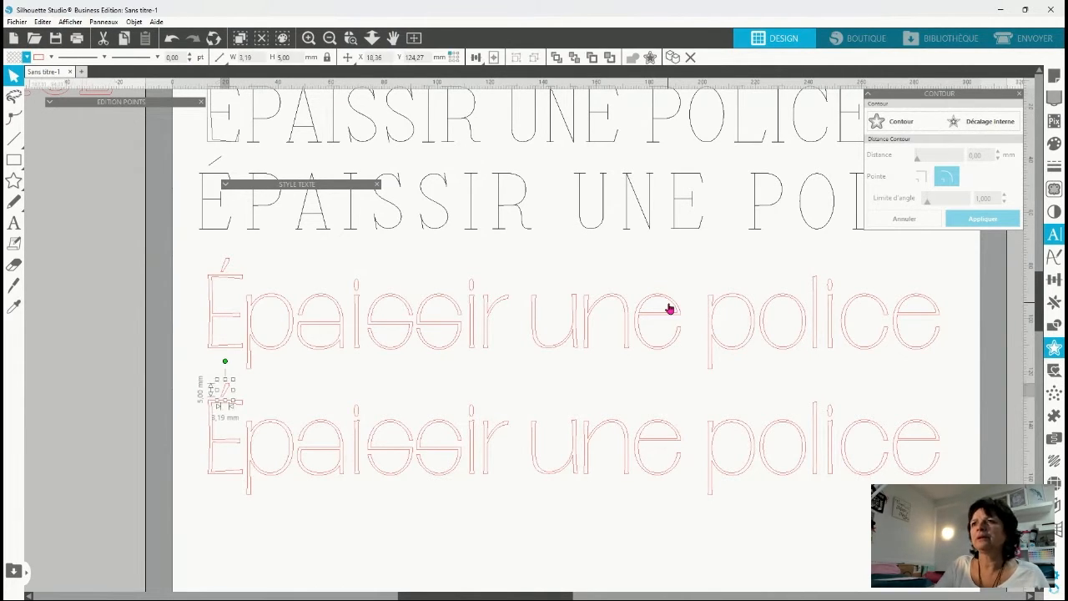
Split the three i letters of the lower text into dots and stems, and nudge only the dots slightly upward.
left_click(357, 419)
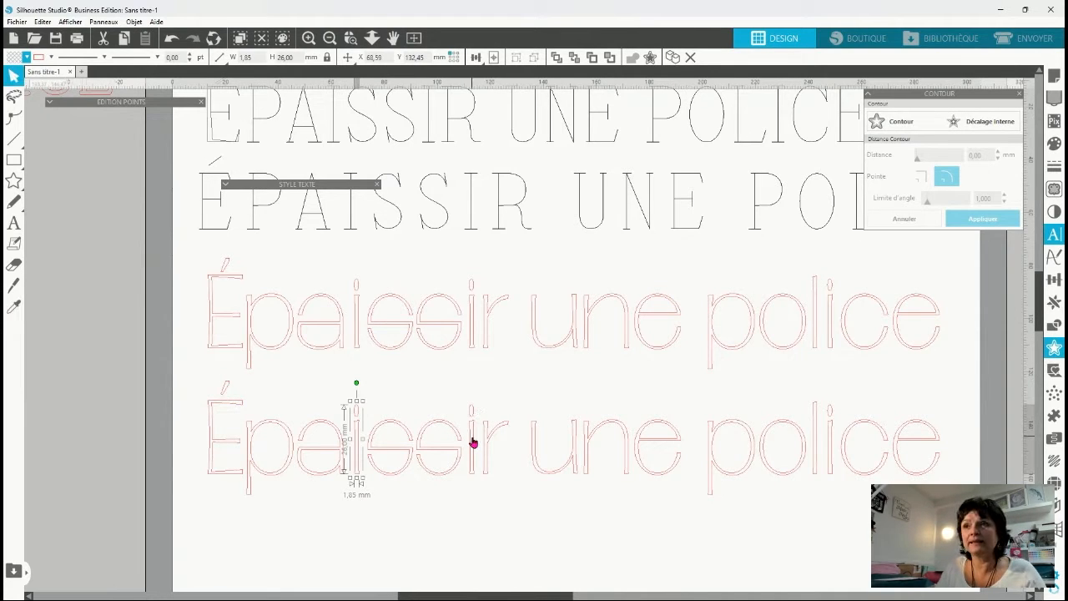
left_click(472, 443, "shift")
left_click(829, 446, "shift")
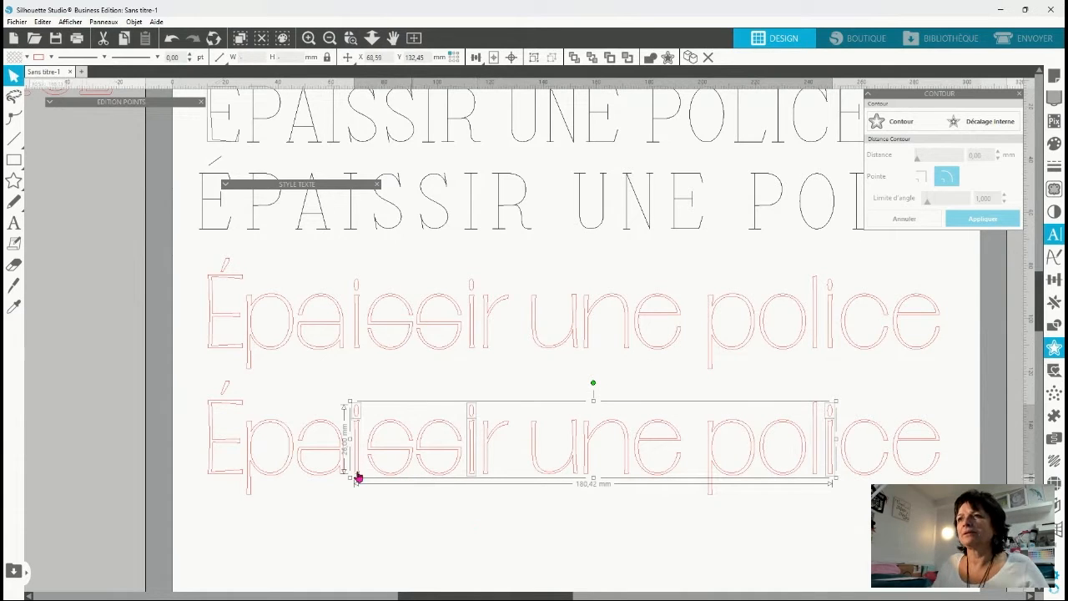
left_click_drag(834, 475, 832, 422)
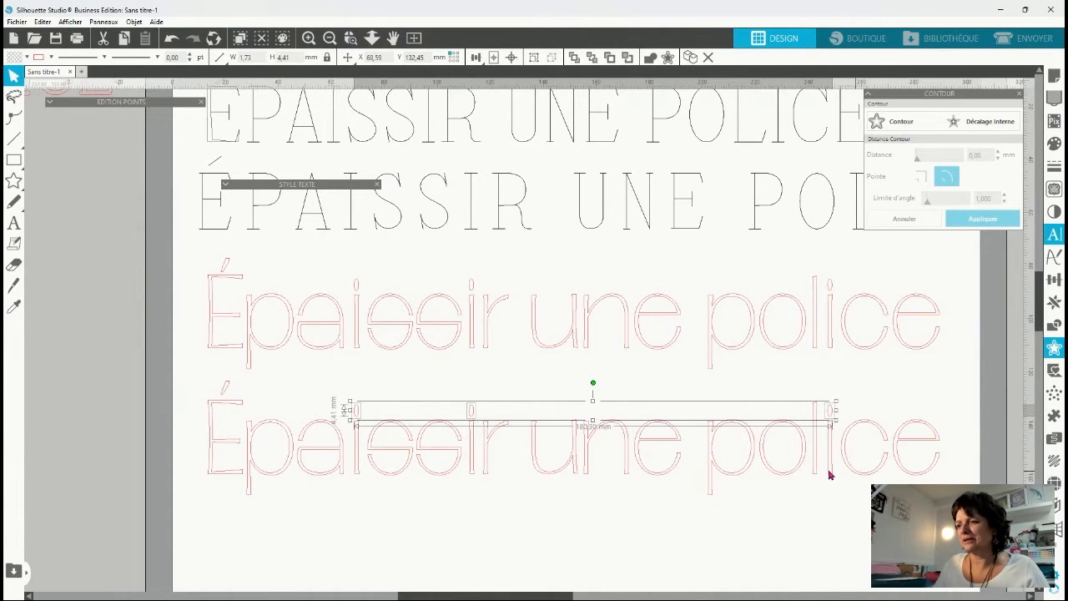
key("Up")
key("Up")
key("Up")
key("Up")
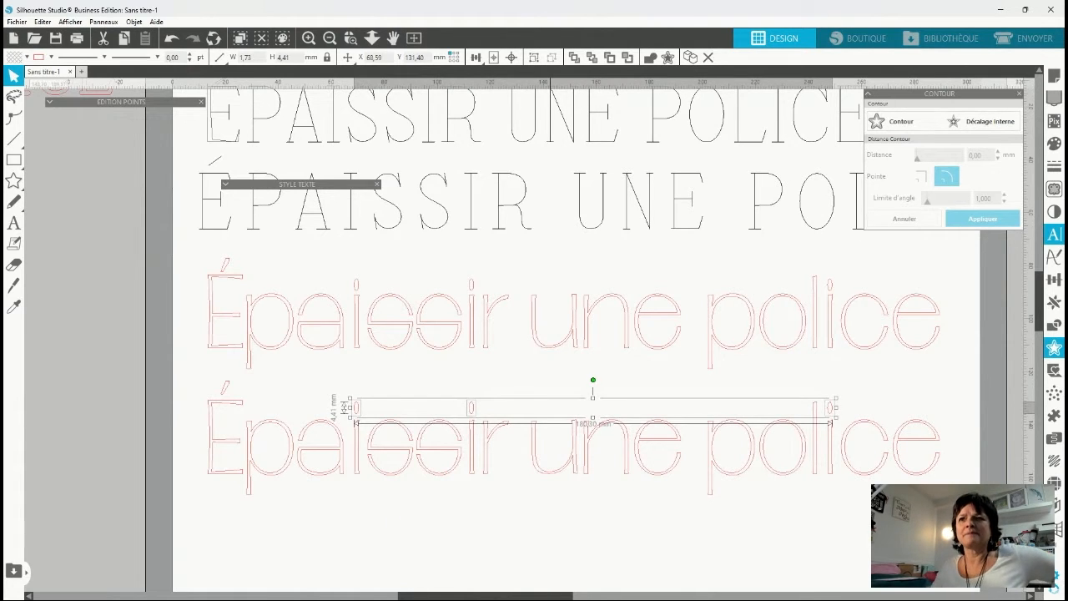
Create an outer contour with rounded corners around all letters, dots and the accent of the lower text, trying a distance of 1 mm.
left_click(176, 387)
left_click_drag(174, 380, 853, 540)
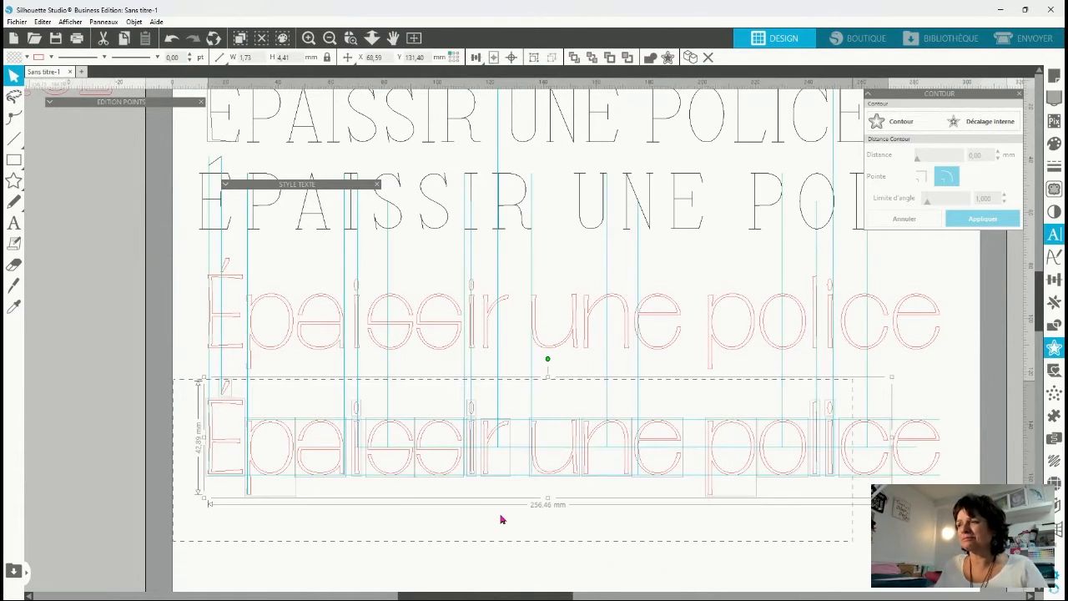
left_click_drag(501, 519, 792, 564)
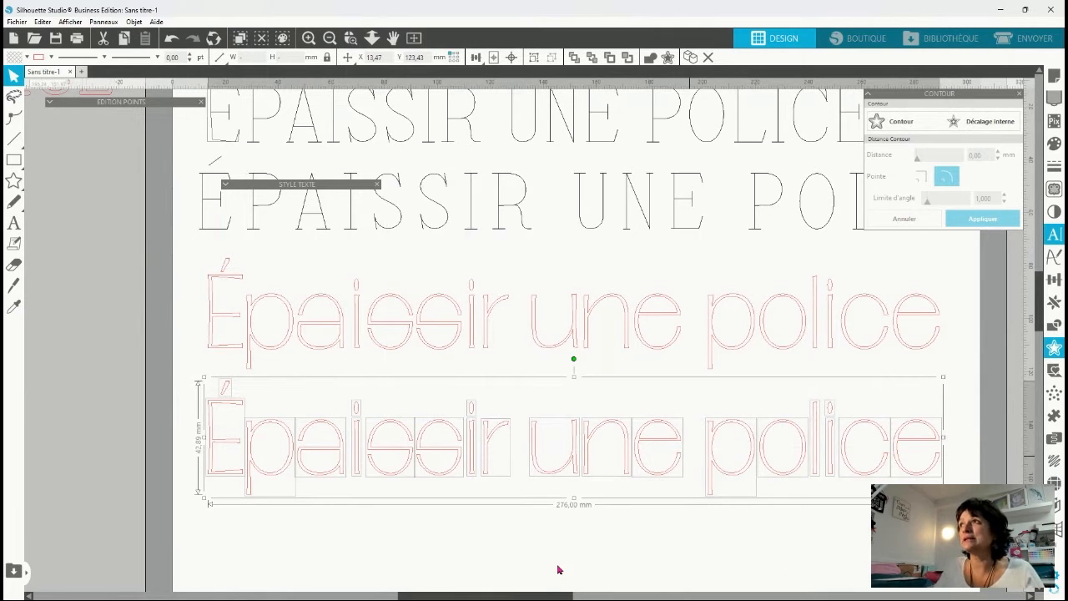
left_click(901, 124)
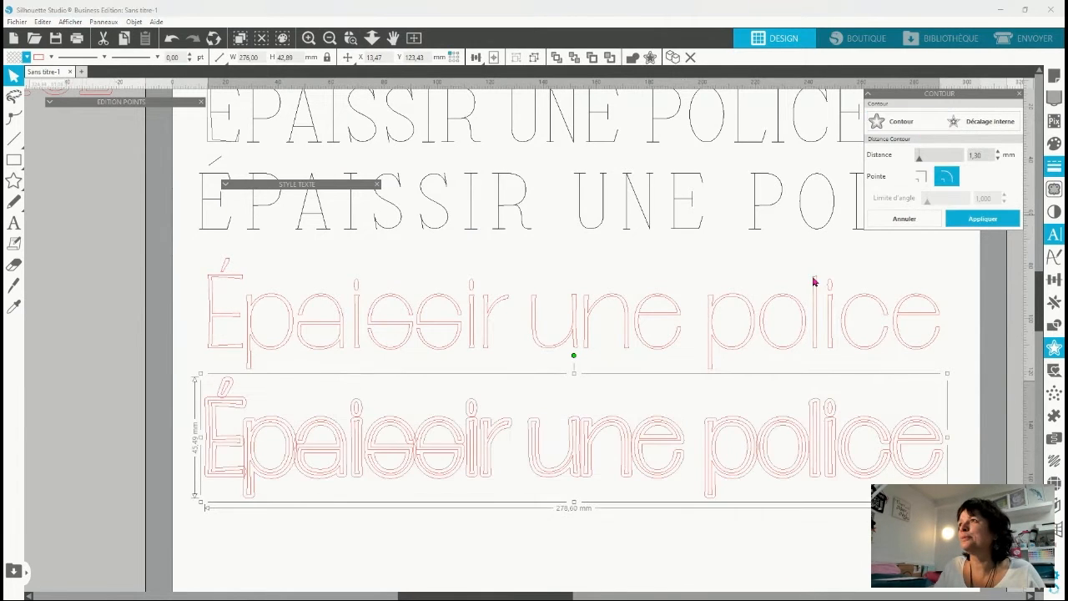
left_click_drag(988, 155, 856, 154)
type("1")
key("Return")
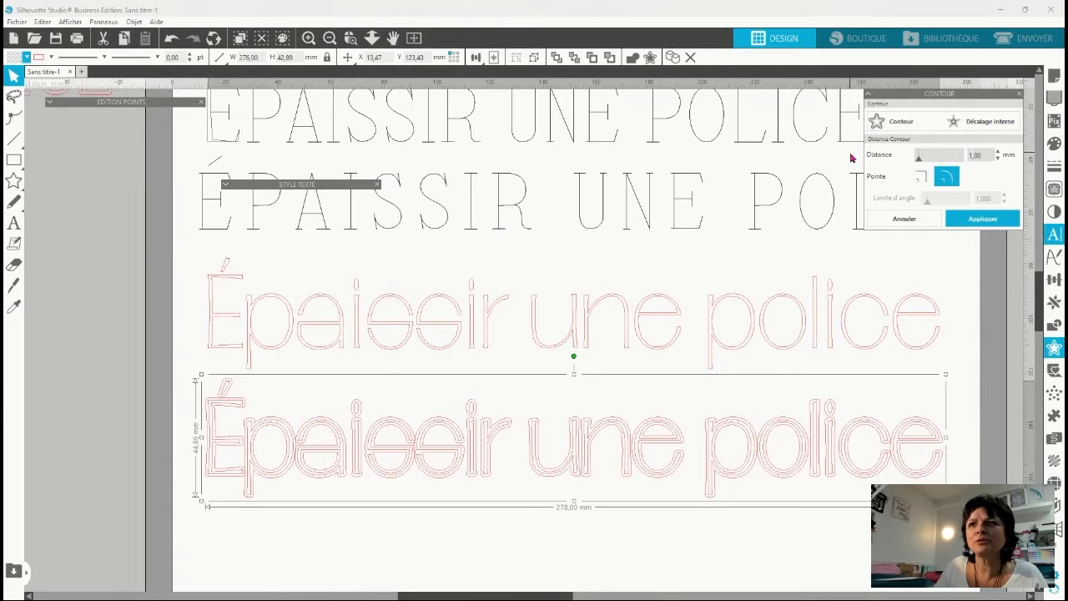
Reduce the contour distance around the lower text, trying 0.75 mm and settling on 0.60 mm.
left_click_drag(991, 155, 869, 158)
type(".7")
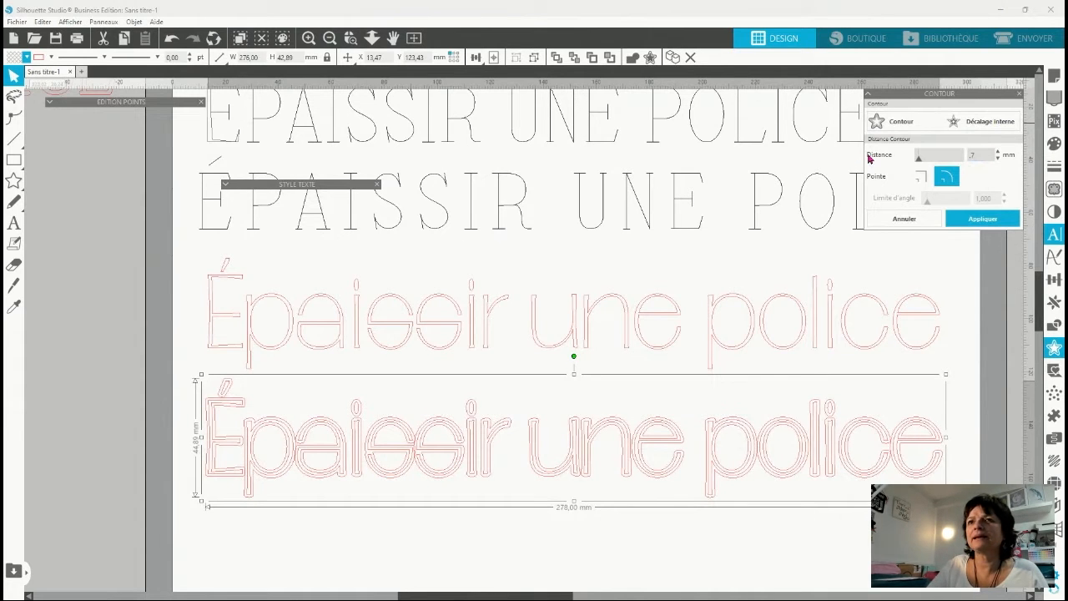
type("5")
key("Return")
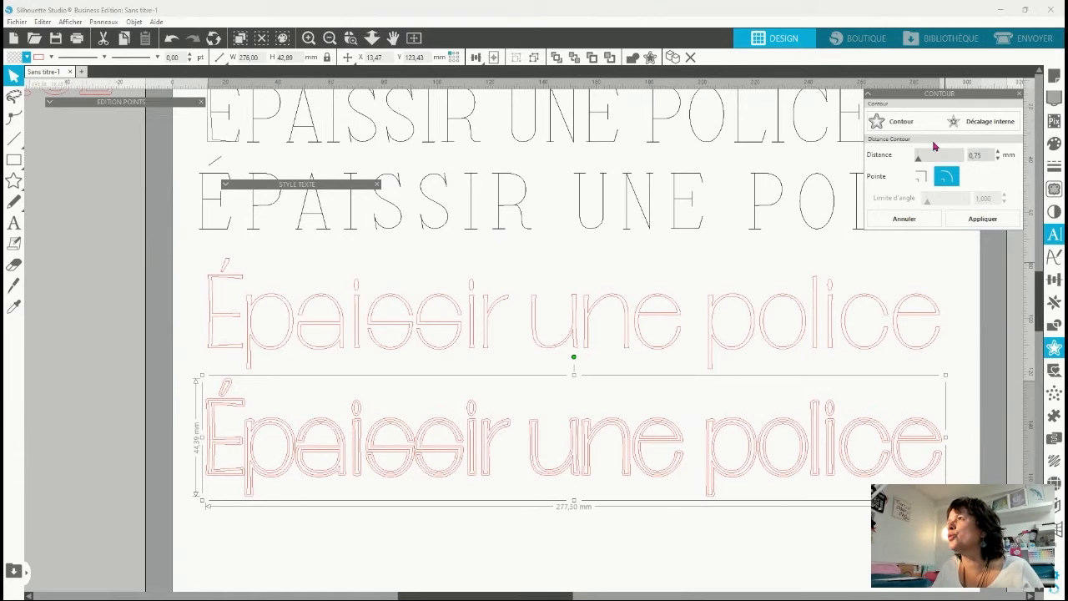
type("6")
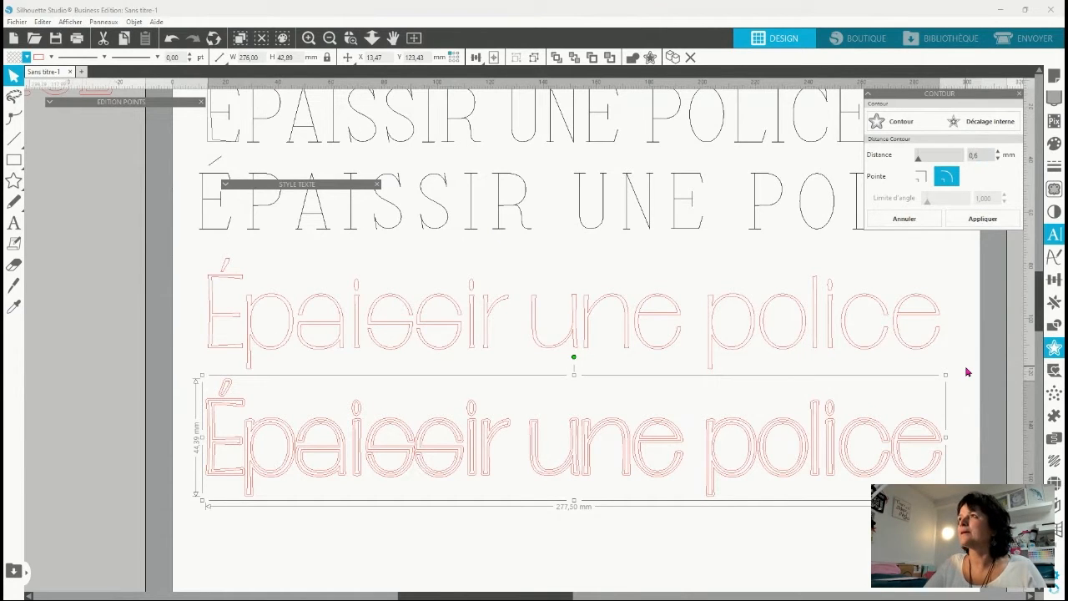
key("Return")
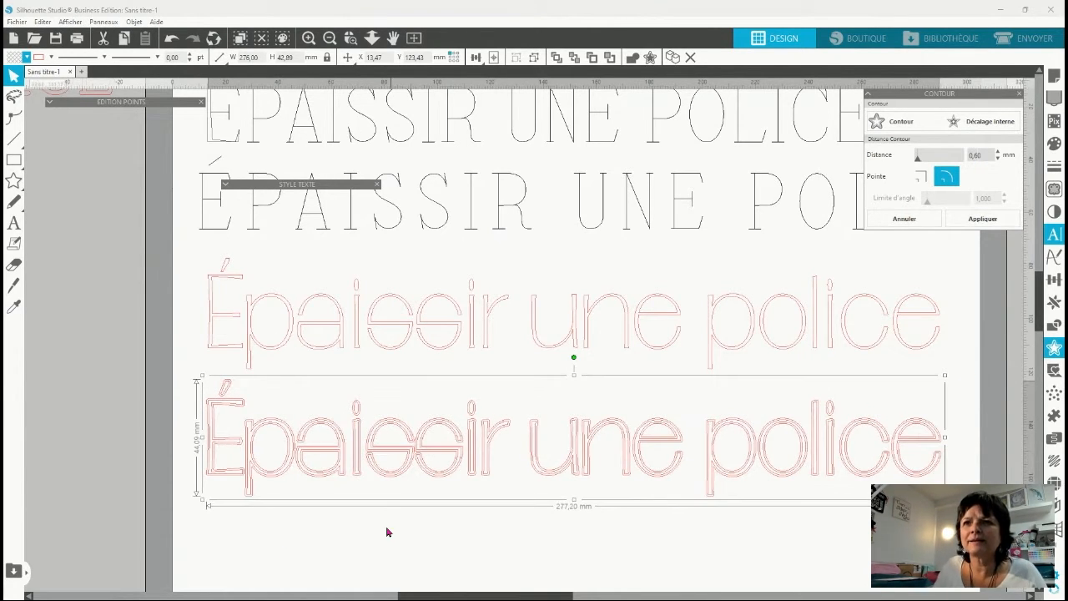
Apply the contour and combine the new contour letters into one compound path.
left_click(288, 546)
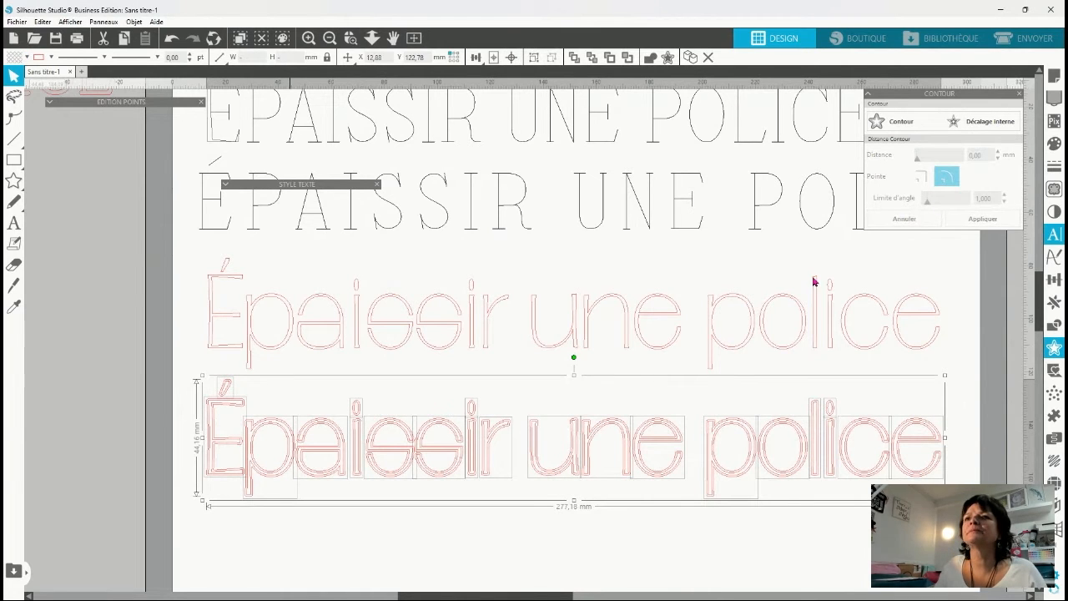
left_click(209, 404)
left_click(315, 444)
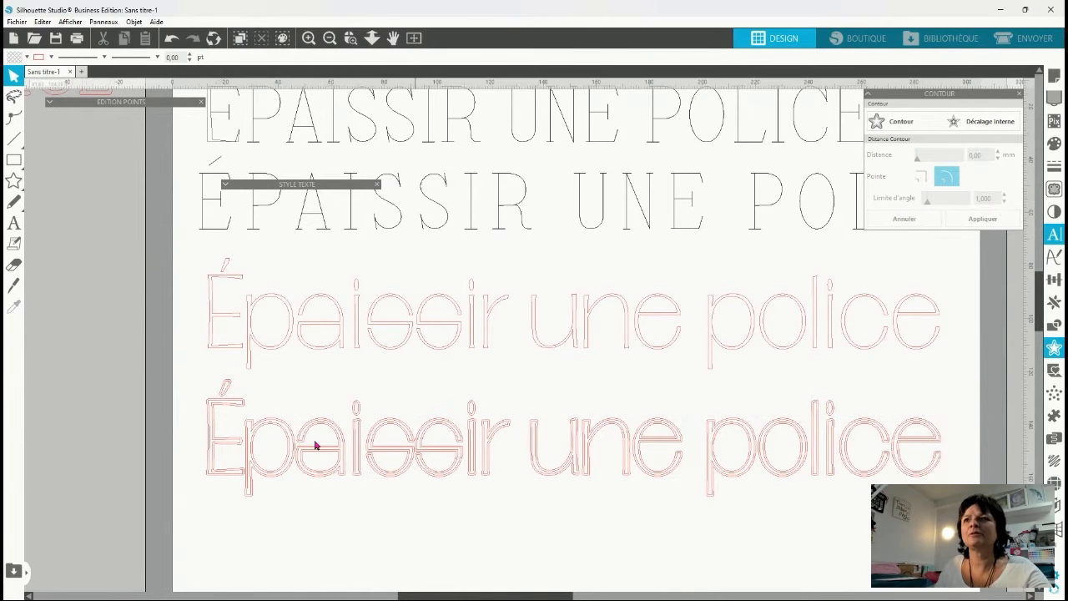
left_click(905, 121)
left_click(901, 125)
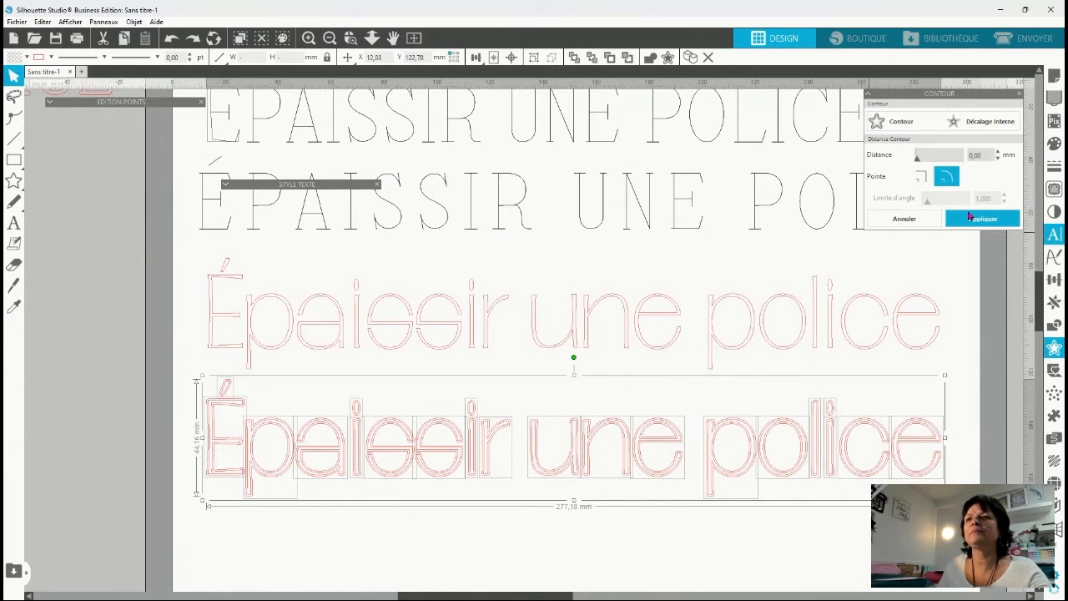
left_click(984, 218)
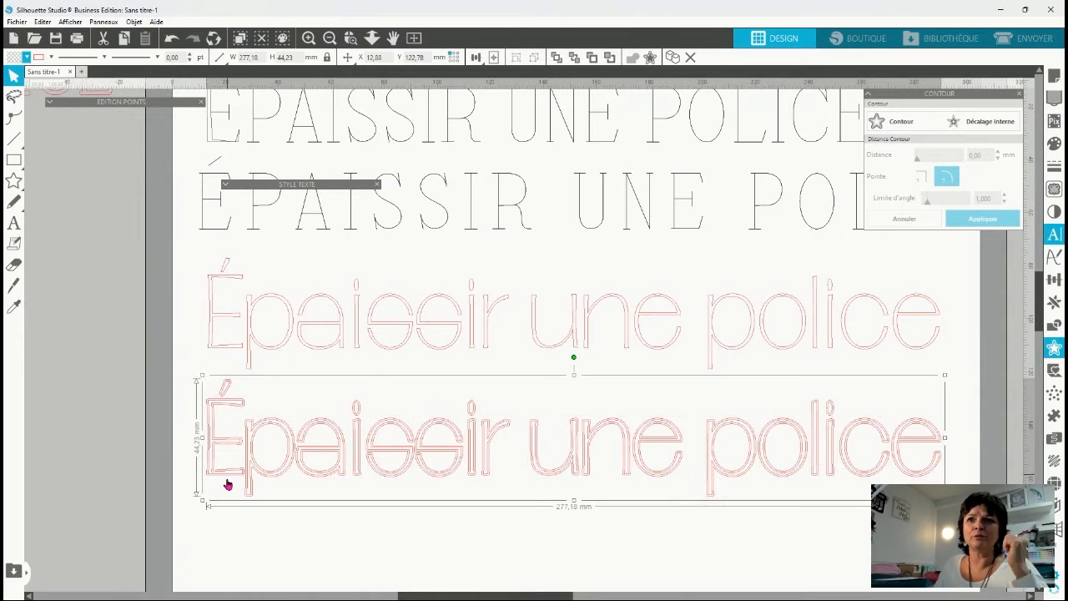
Pull the thickened lettering away from the thin letters, fill it with green and place it above the page.
left_click_drag(227, 483, 88, 434)
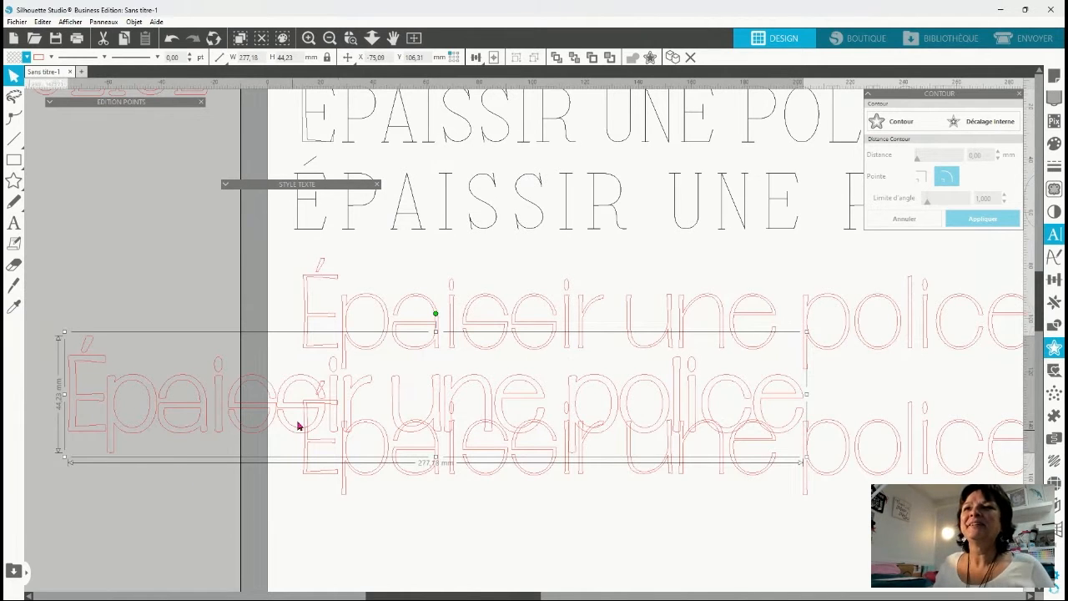
left_click_drag(291, 431, 284, 425)
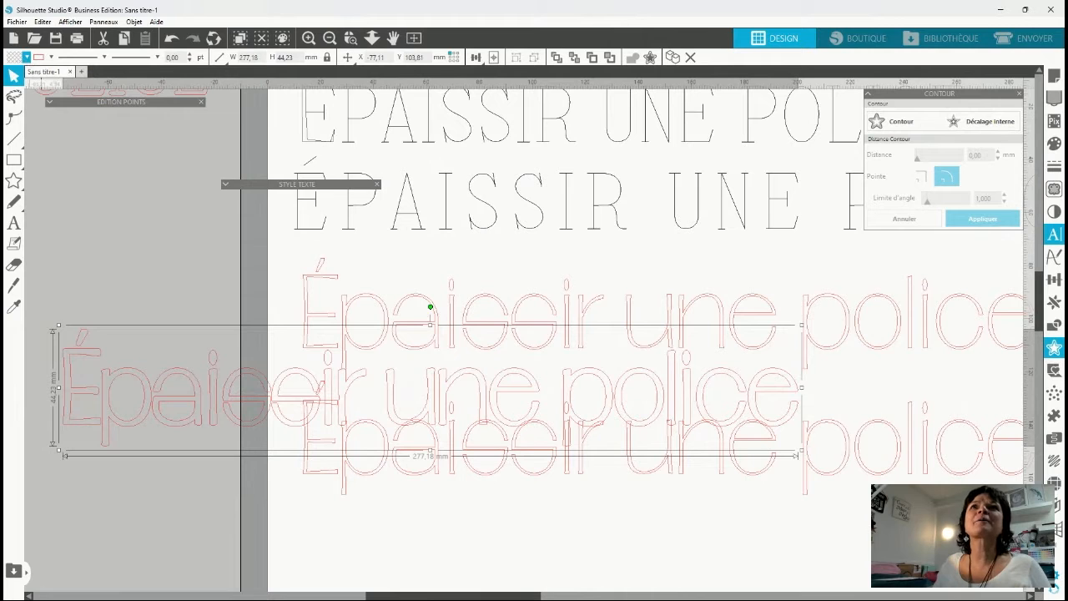
left_click(75, 110)
left_click_drag(252, 419, 272, 111)
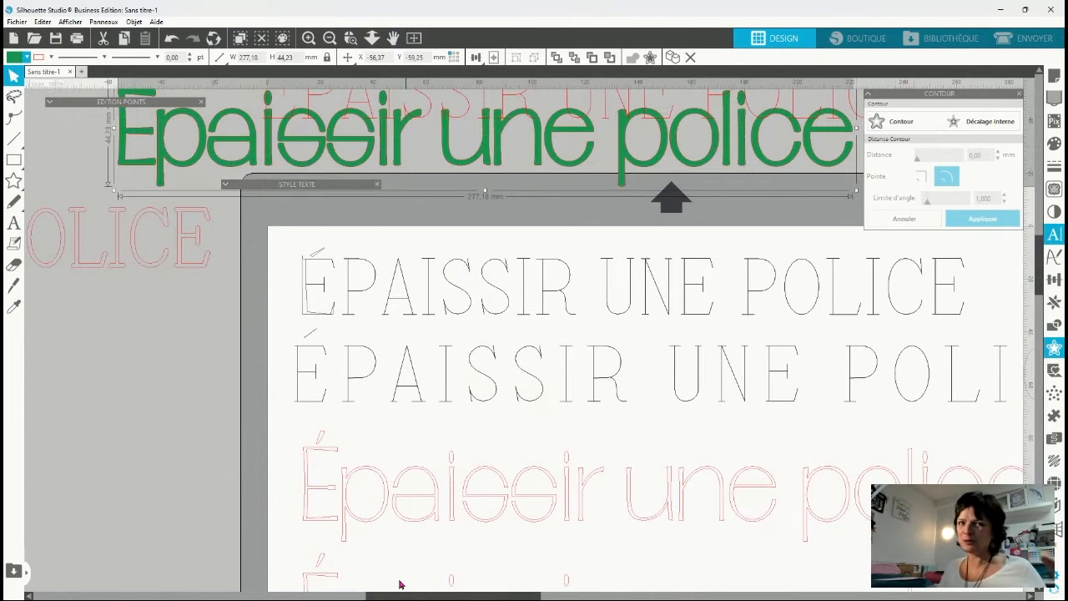
Cut the two red Amincir une texts lying beside the page.
scroll(529, 436, "down", 3)
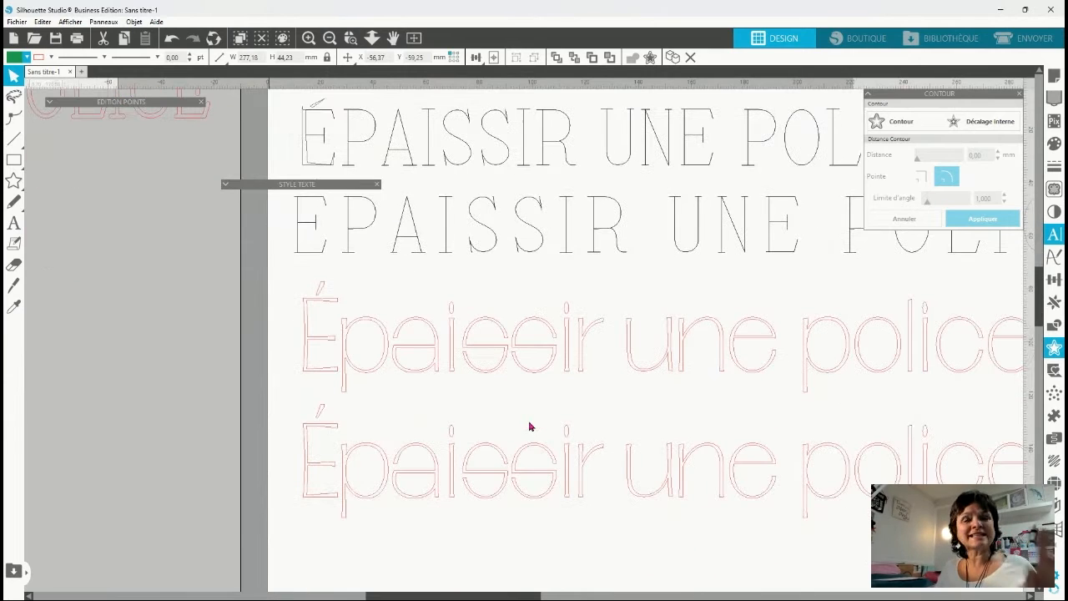
scroll(512, 436, "down", 4)
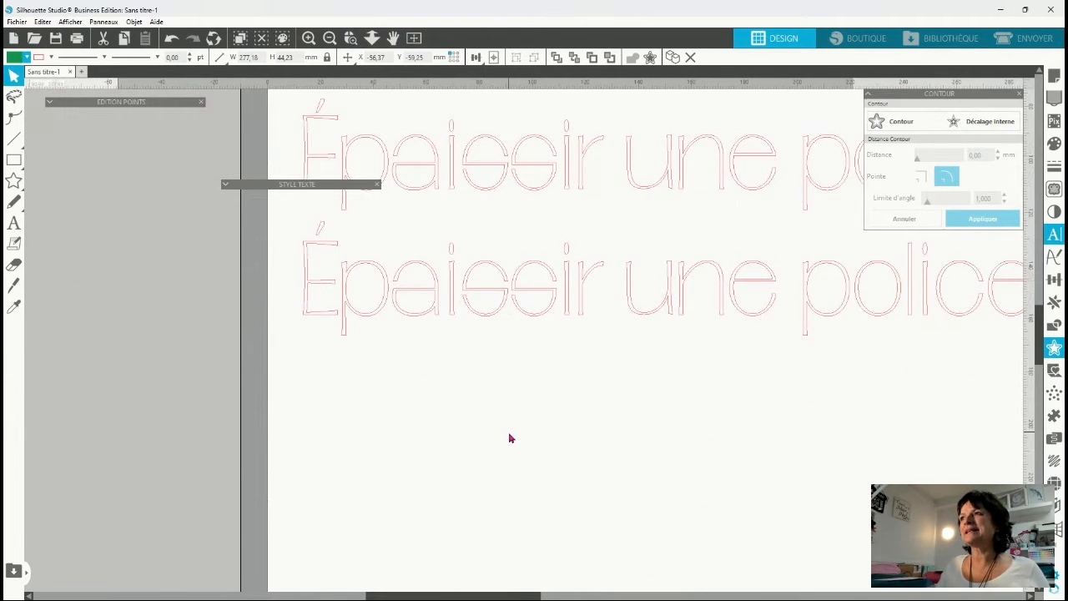
scroll(507, 417, "down", 2)
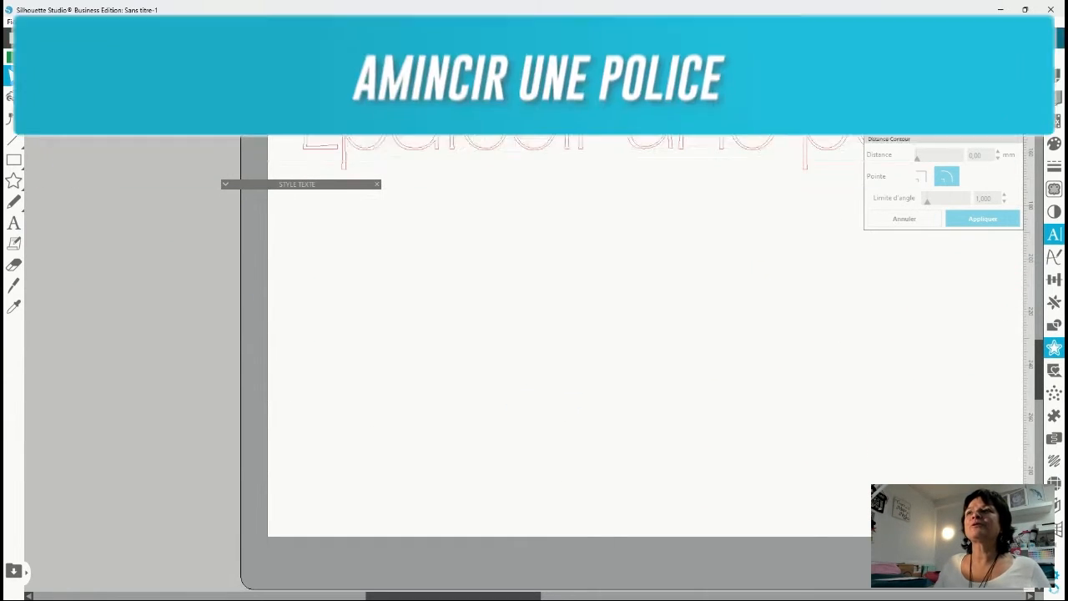
left_click(414, 39)
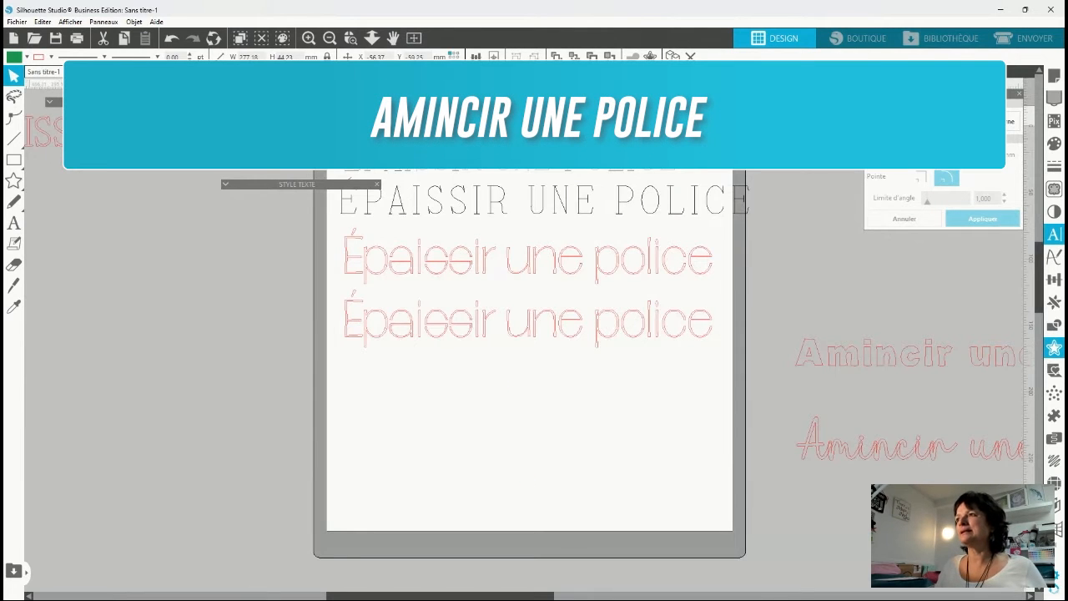
left_click(815, 356)
key("ctrl+x")
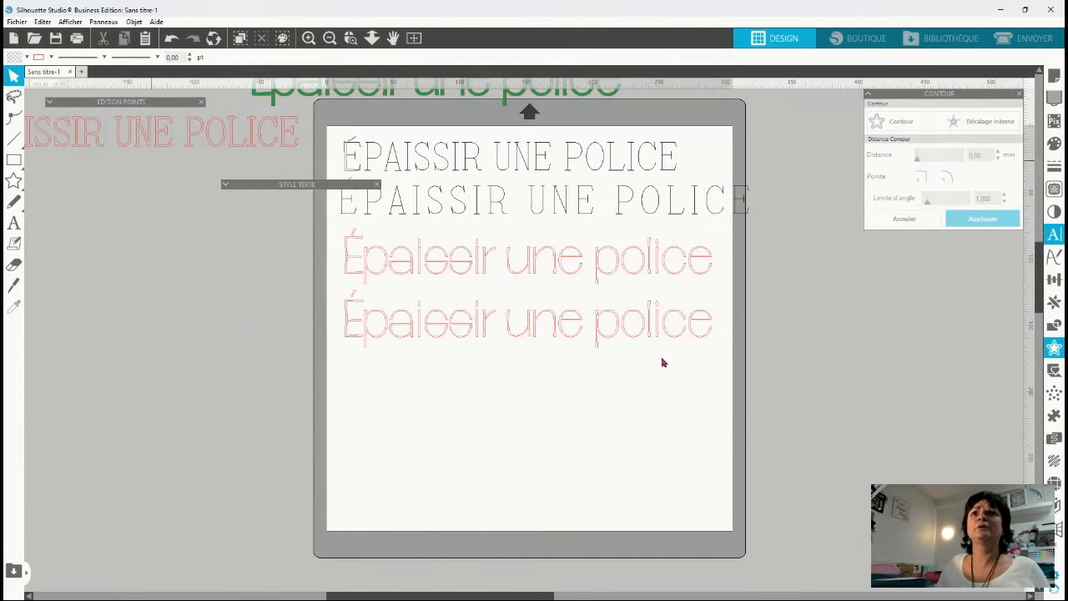
Create a new document and paste the two Amincir une texts into it.
left_click(81, 72)
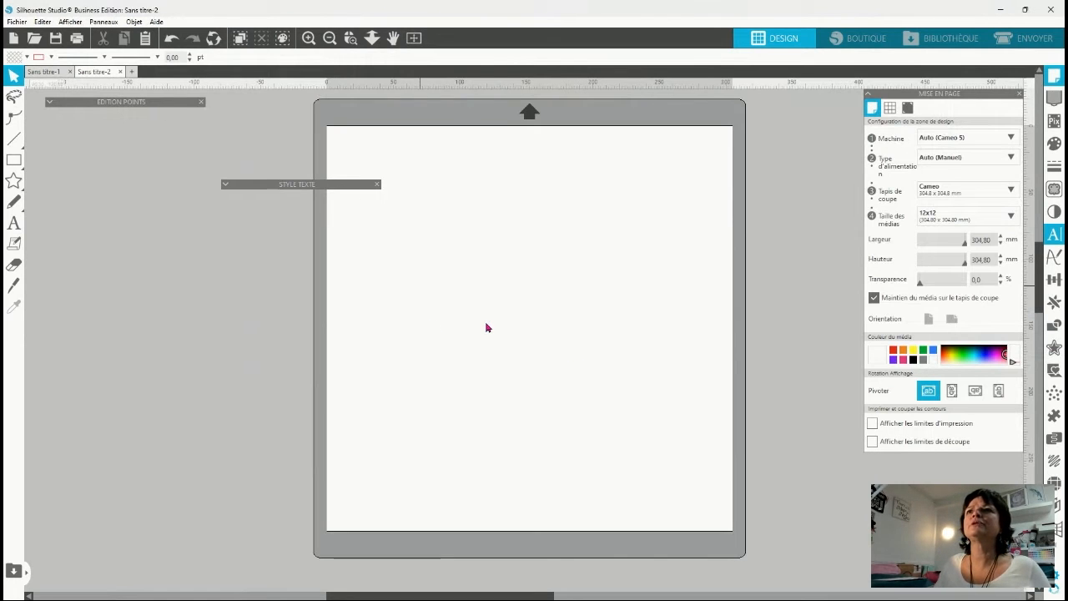
left_click_drag(346, 183, 225, 186)
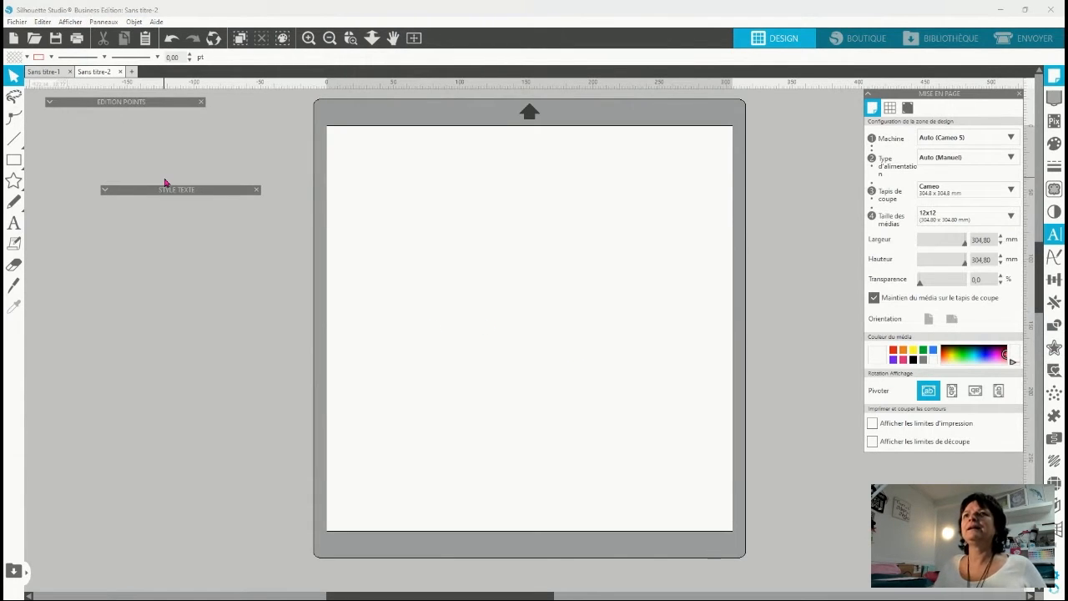
key("ctrl+v")
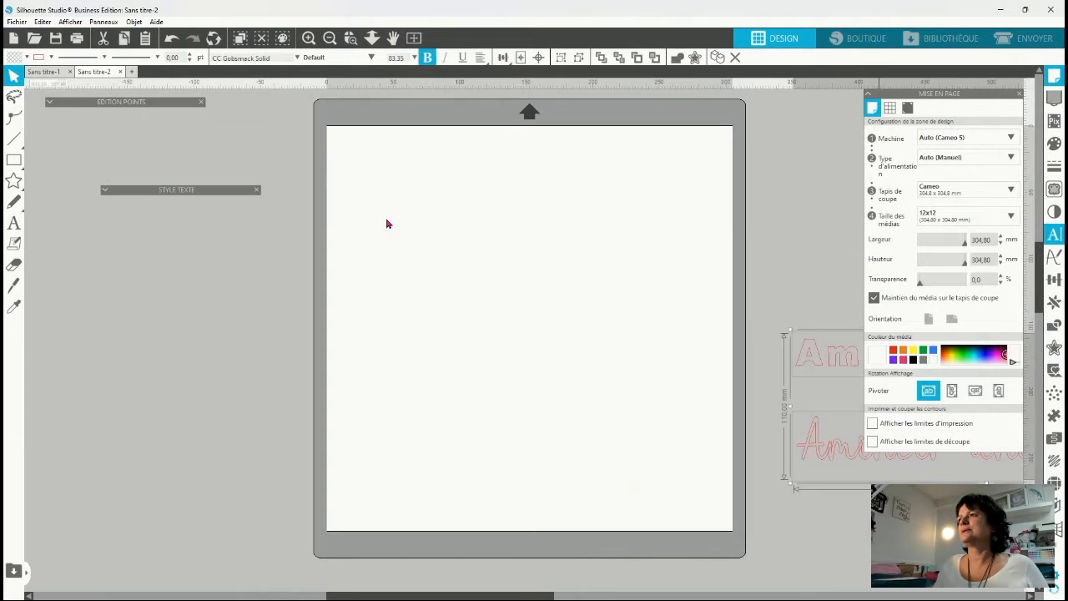
Place both Amincir une police texts on the page and set the script version well below the bold one.
left_click_drag(859, 472, 383, 281)
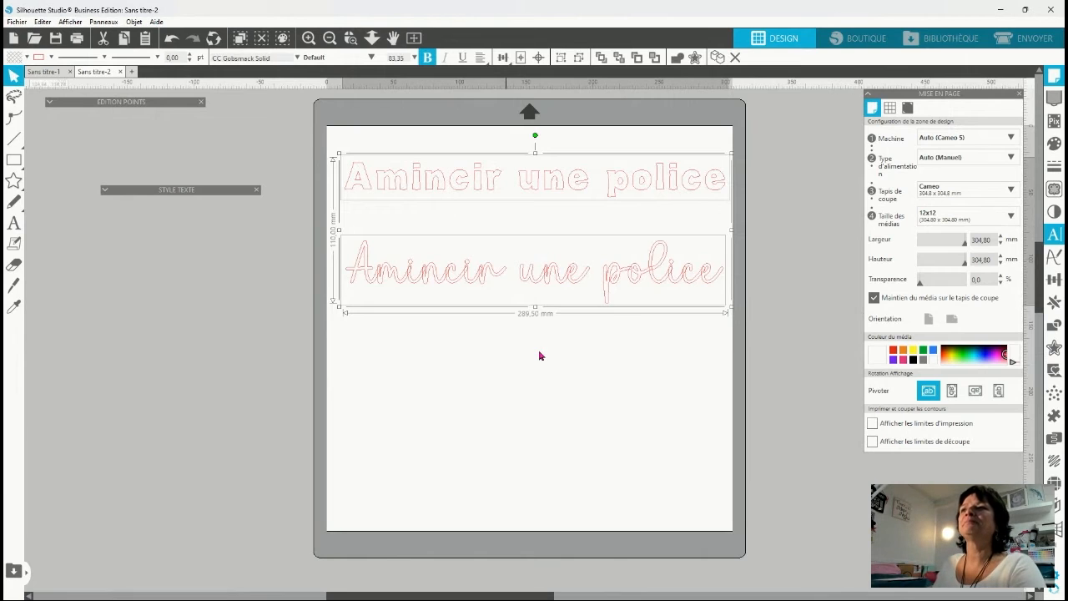
left_click_drag(484, 281, 472, 415)
left_click(515, 165)
Place a copy of both texts beside the page.
key("ctrl+a")
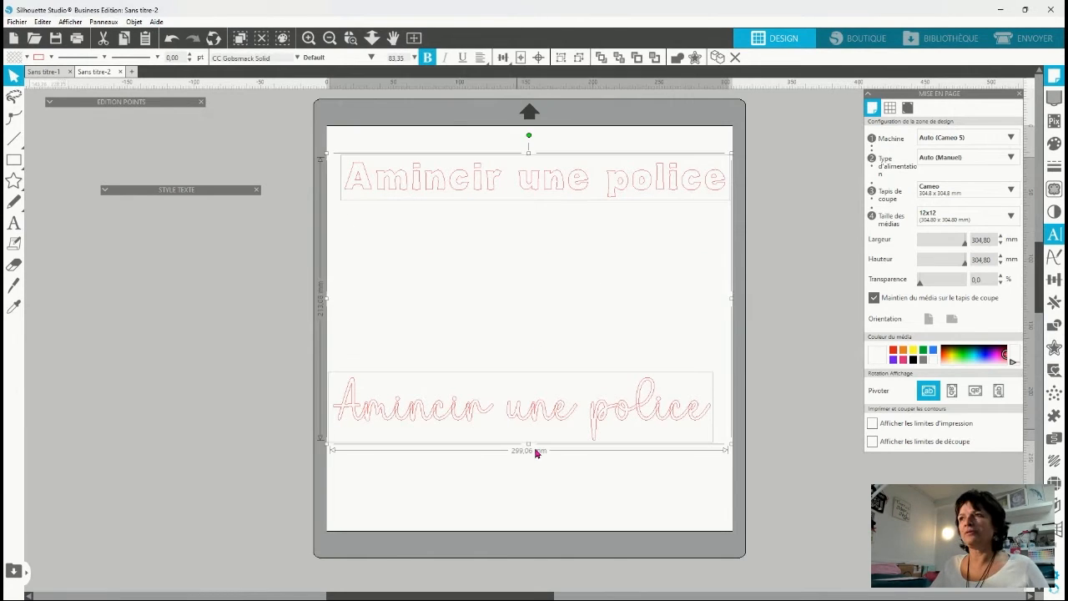
key("ctrl+d")
key("ctrl+z")
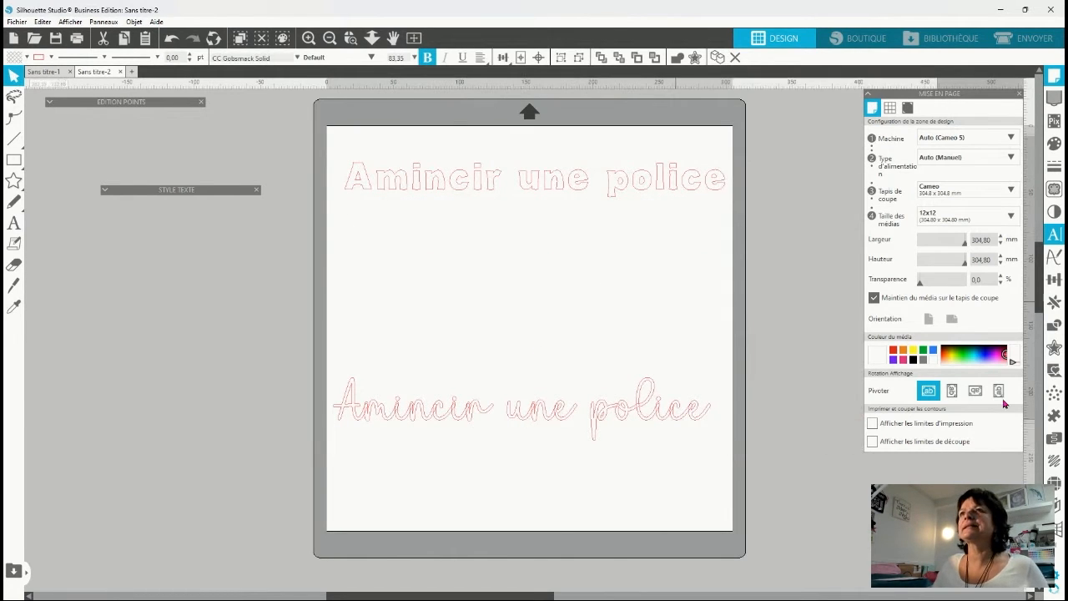
Open the Contour settings beside the page and separate the bold Amincir une police text into individual letters.
left_click(391, 189)
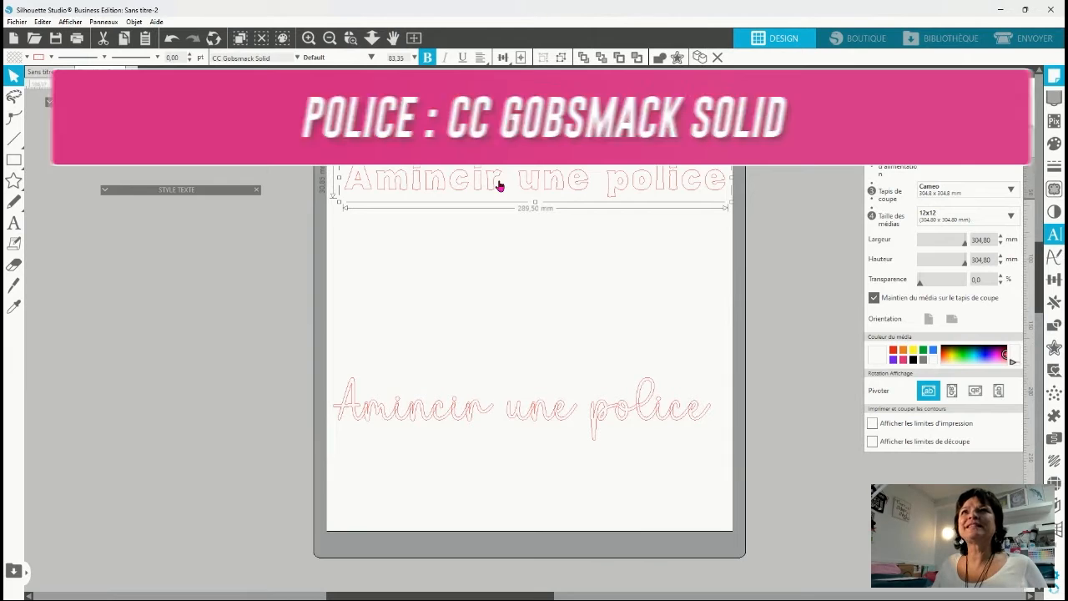
left_click(1057, 354)
left_click_drag(946, 92, 151, 525)
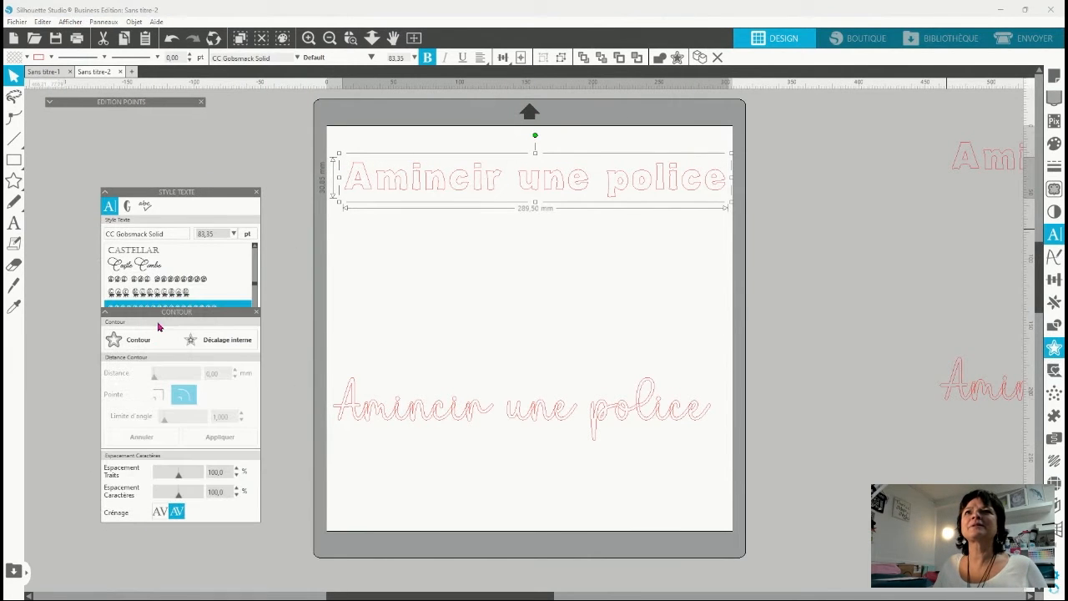
left_click(112, 193)
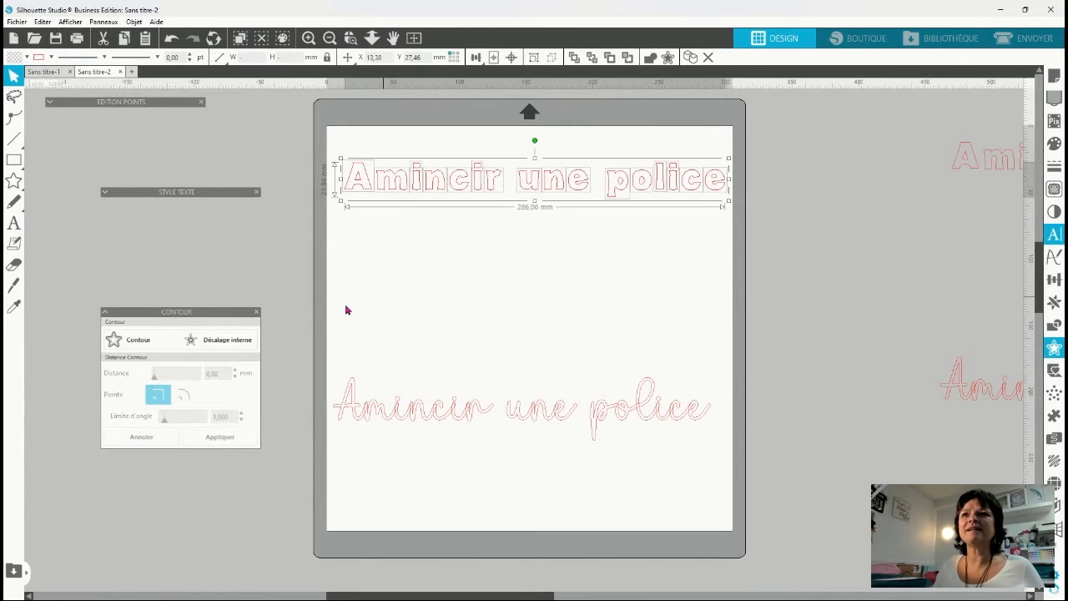
Try an internal offset of 2 mm on the separated letters of the bold text.
left_click(227, 344)
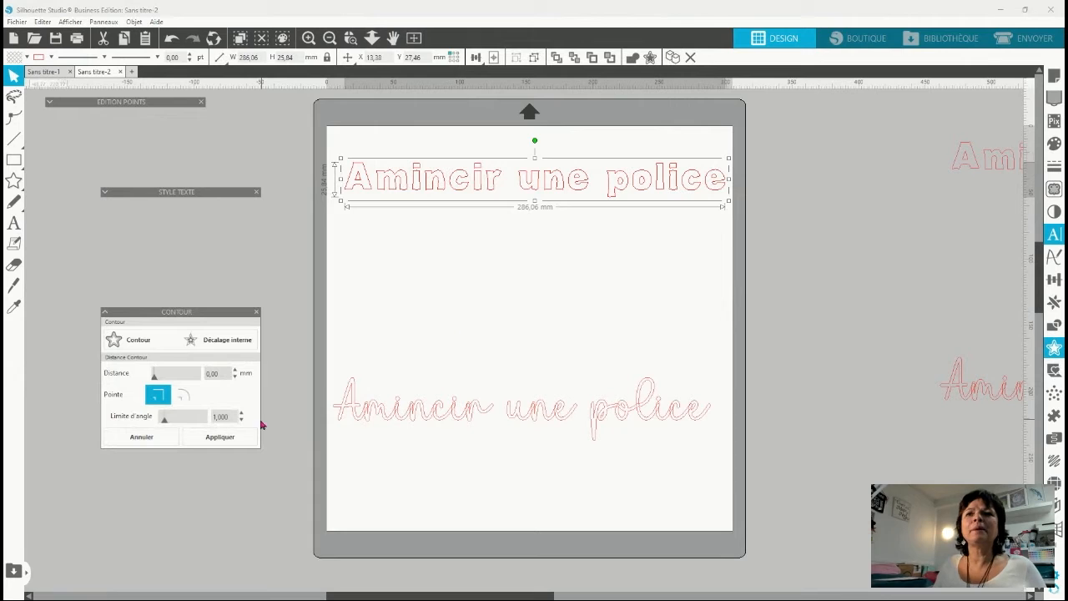
left_click(215, 373)
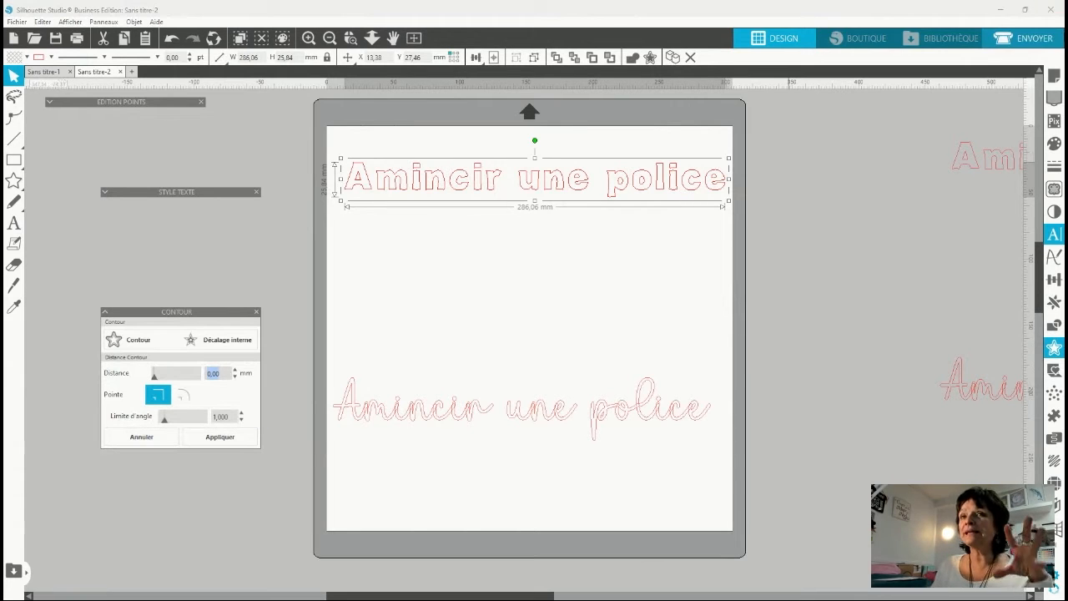
type("2")
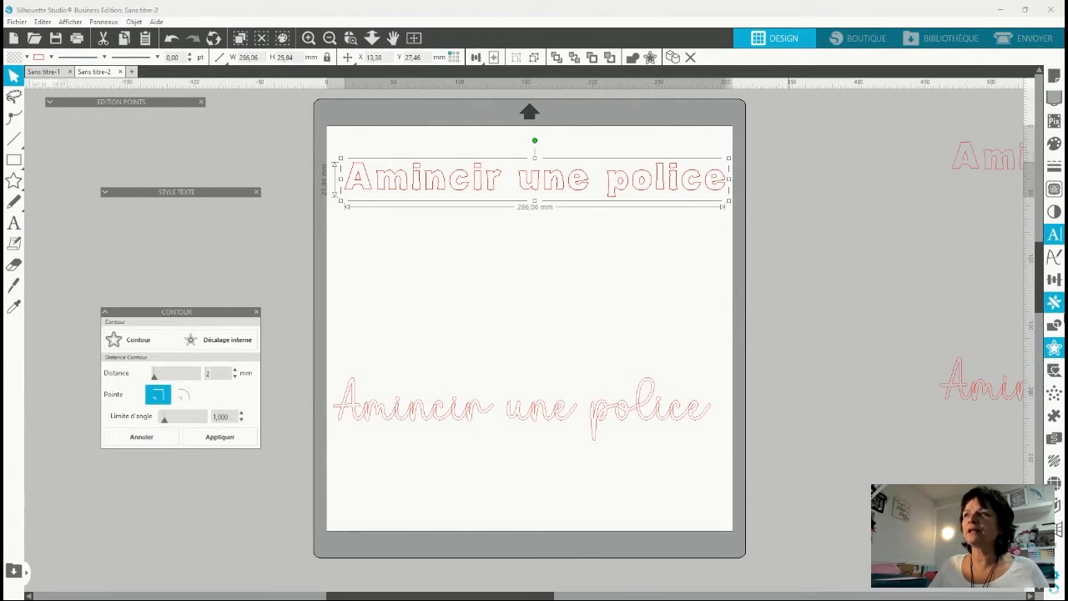
key("Return")
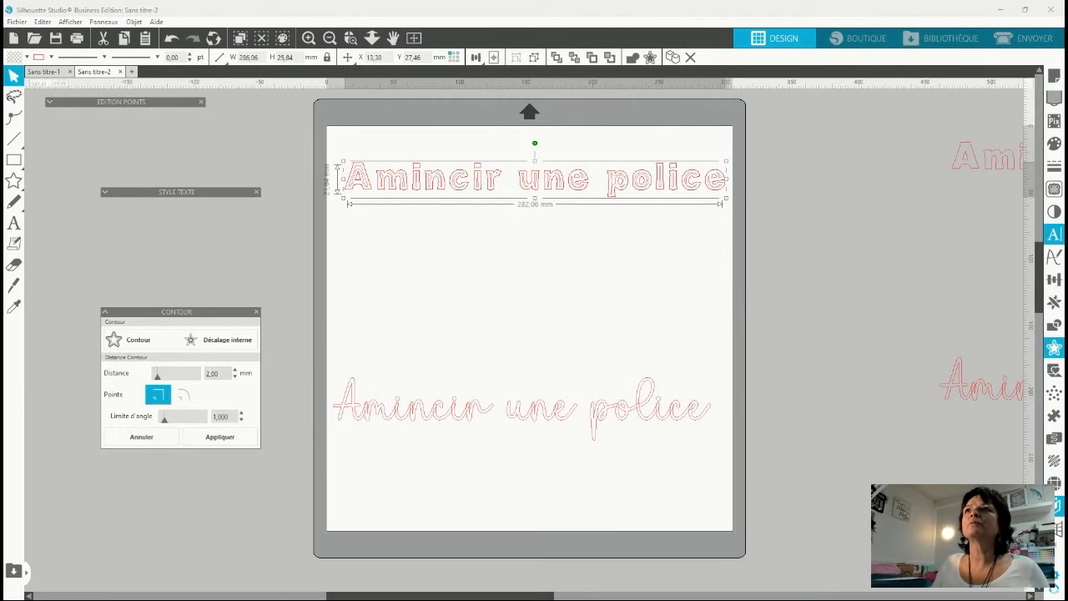
left_click(352, 39)
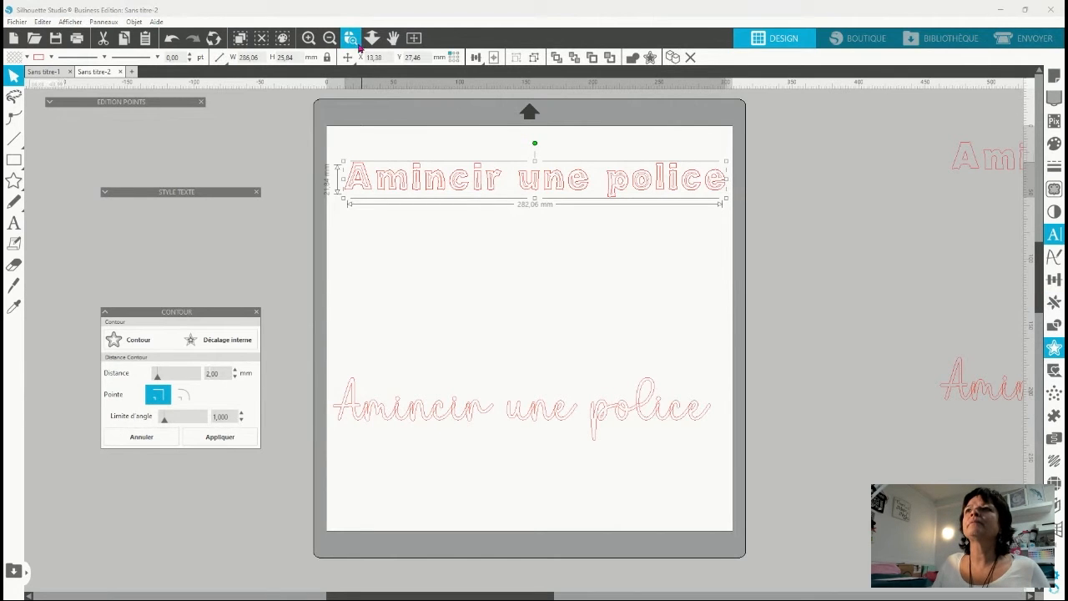
left_click(400, 158)
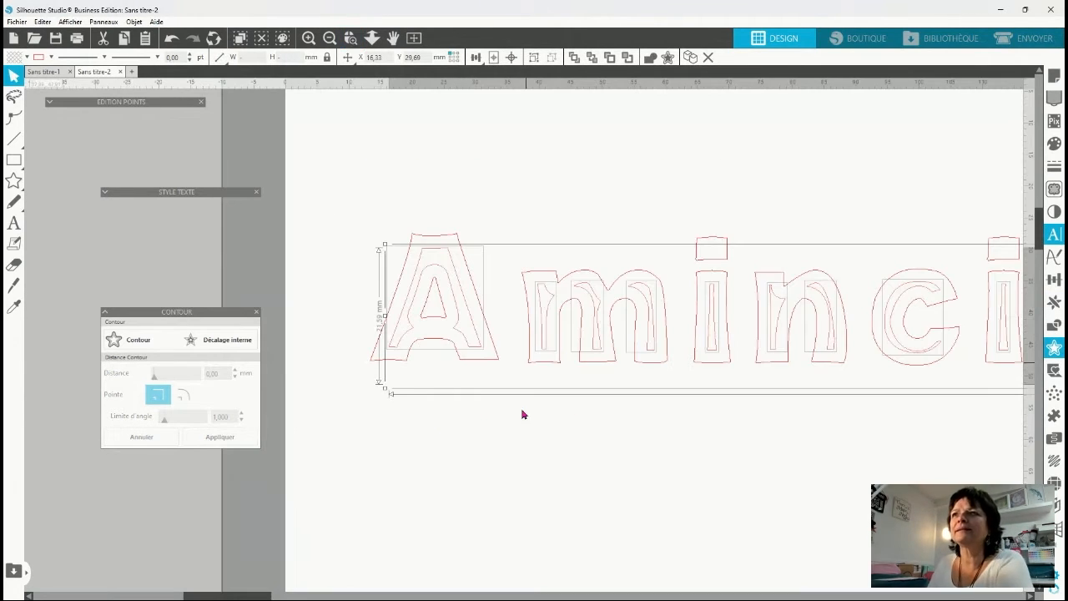
left_click(384, 443)
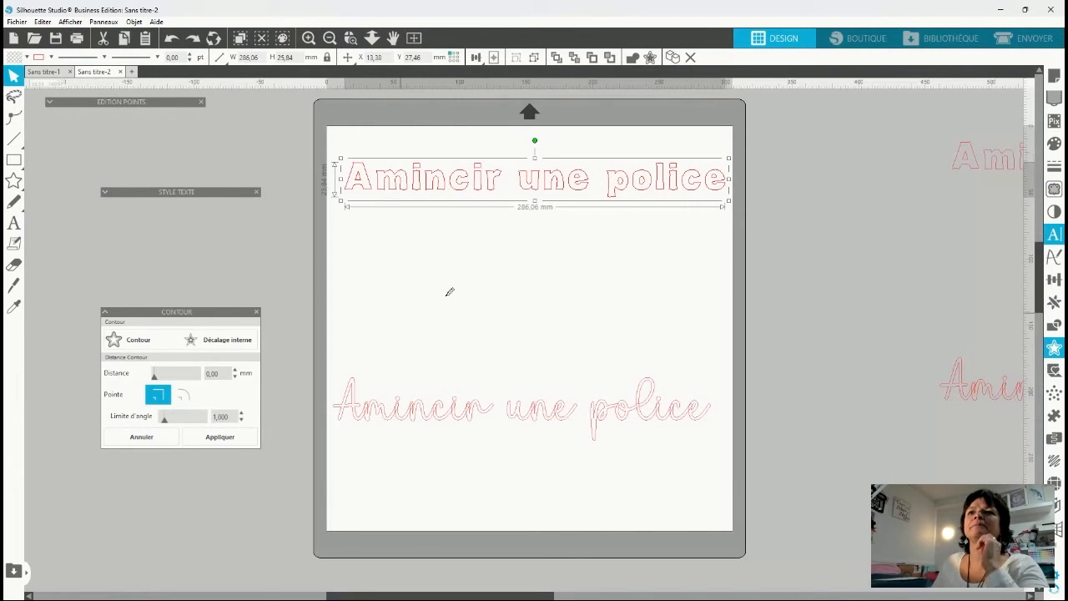
Apply an internal offset of 1 mm to the separated letters of the bold text.
left_click(350, 39)
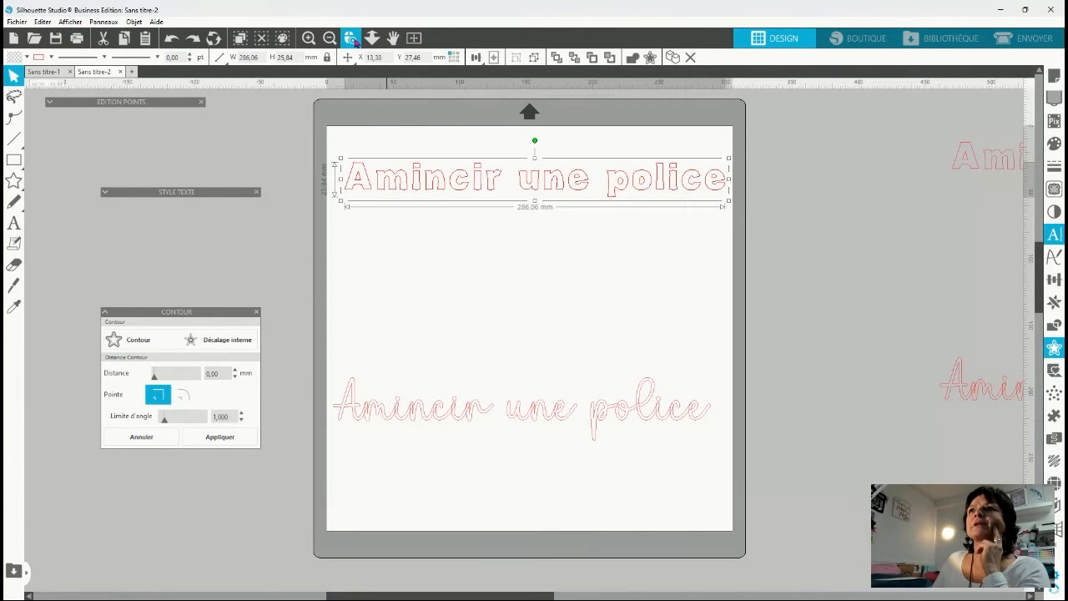
left_click_drag(330, 130, 511, 231)
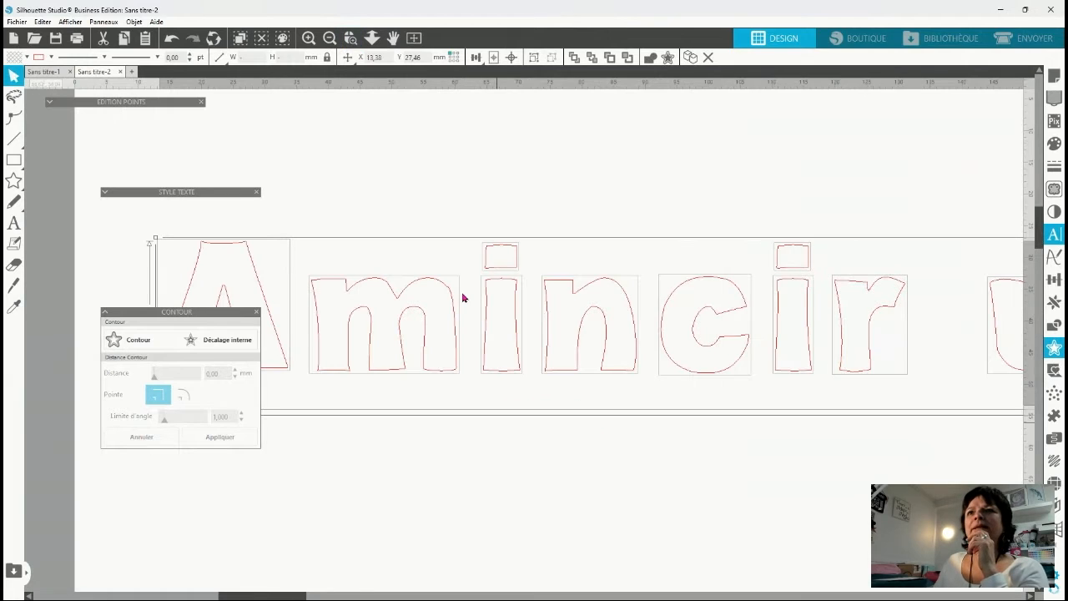
left_click(224, 344)
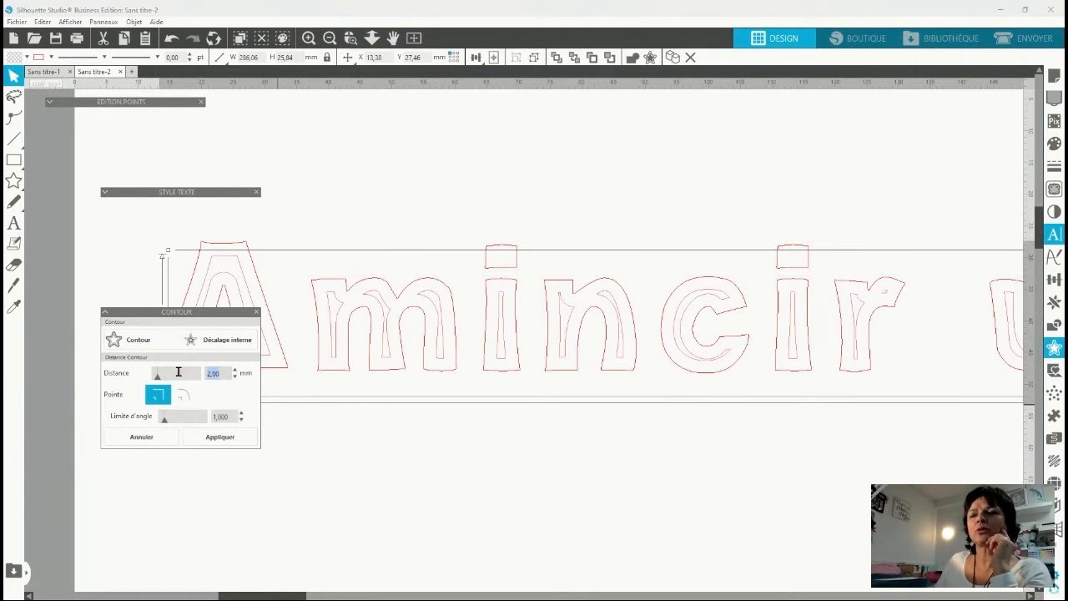
type("1")
key("Return")
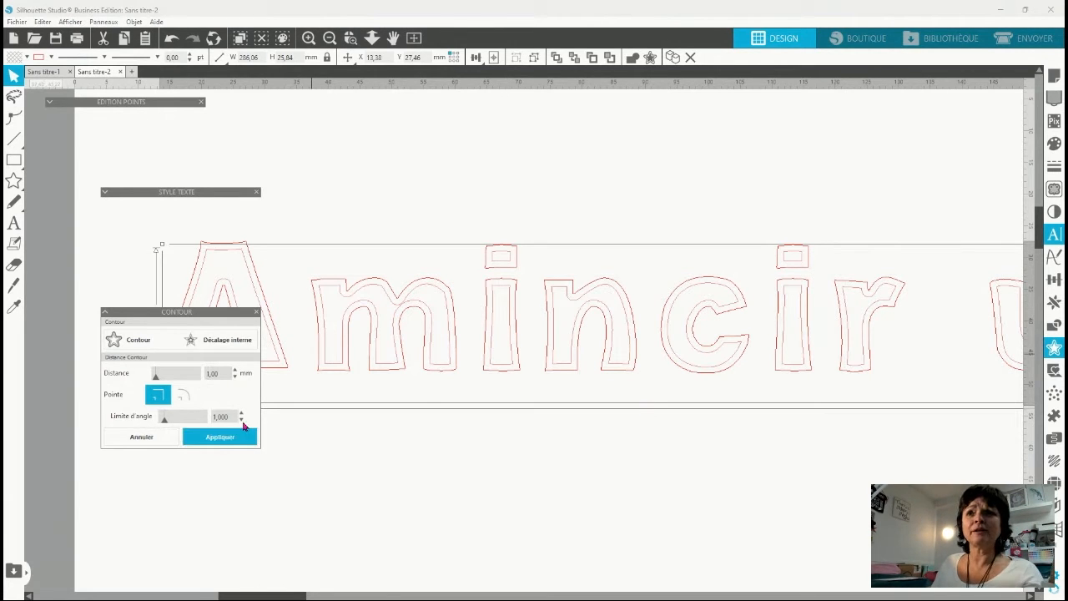
left_click(222, 439)
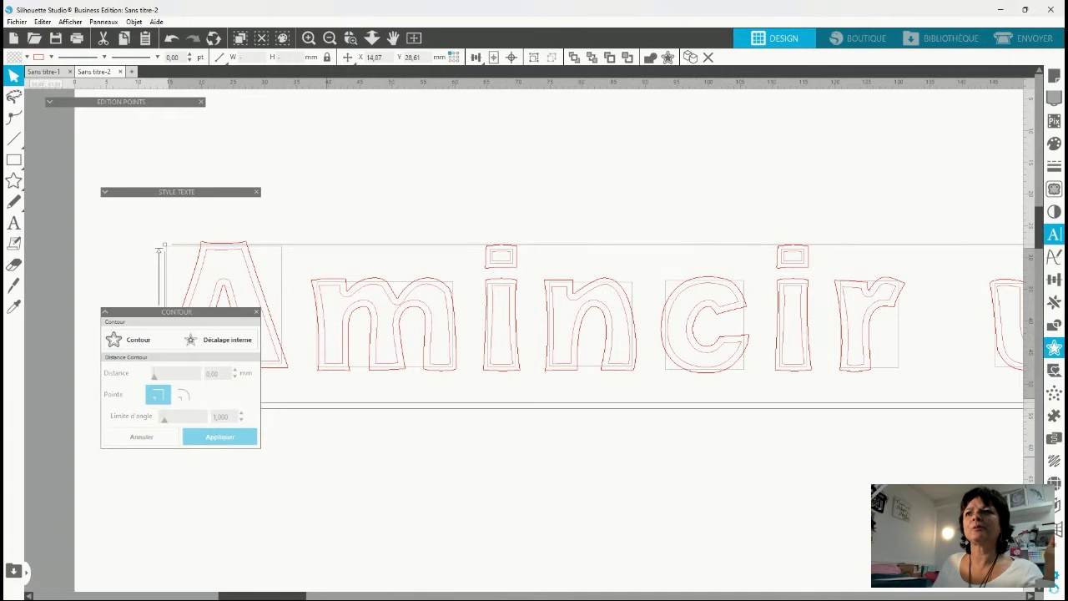
Move the thinned lettering above the original bold letters and fill it with purple.
left_click(384, 369)
left_click_drag(383, 369, 493, 199)
left_click(493, 198)
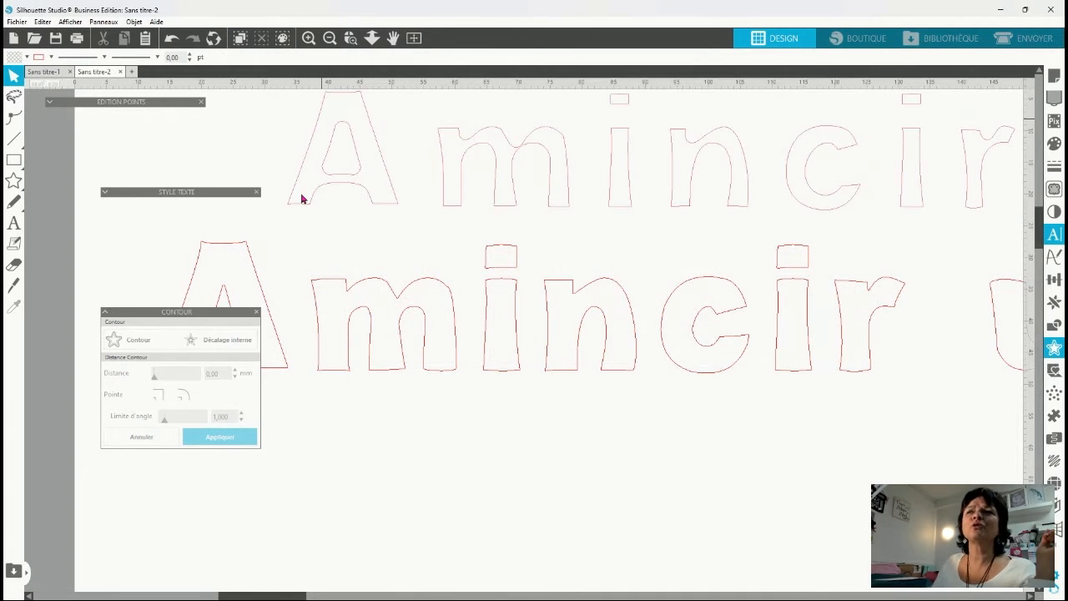
scroll(492, 242, "up", 2)
scroll(495, 245, "up", 2)
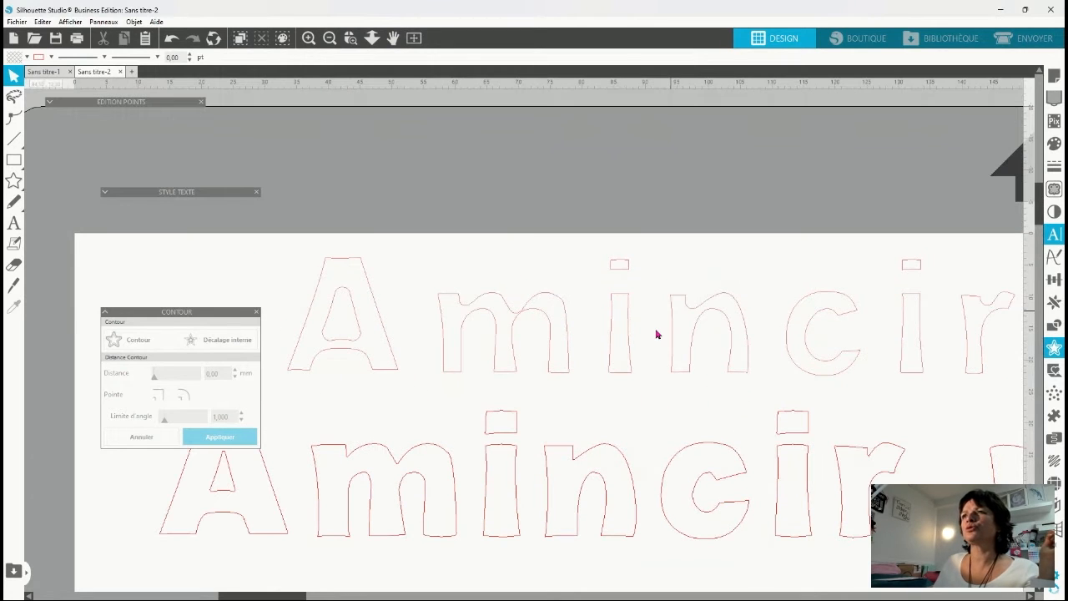
left_click(496, 305)
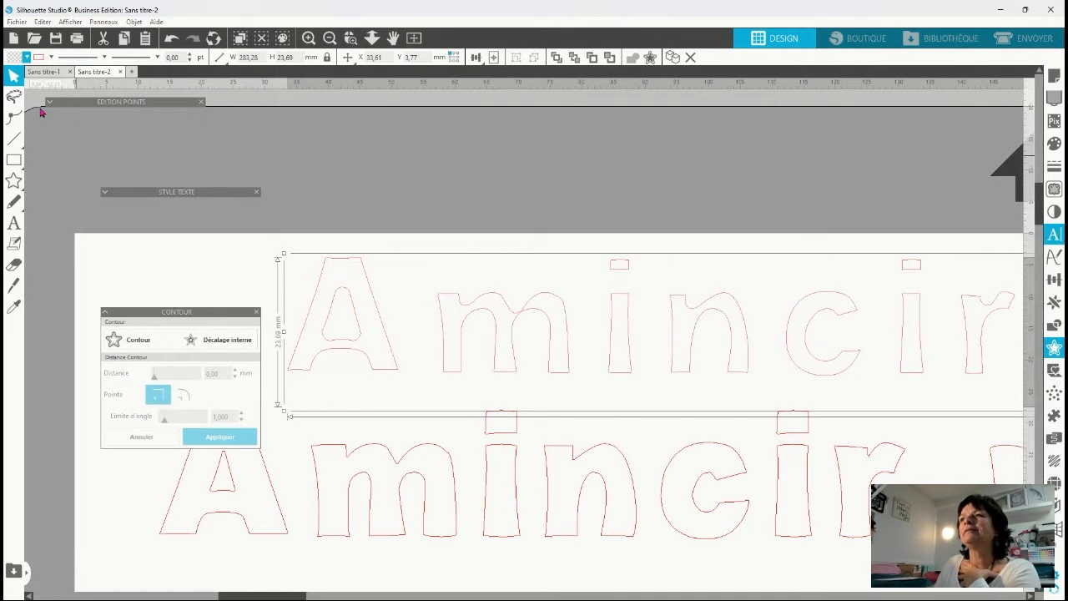
left_click_drag(639, 369, 606, 339)
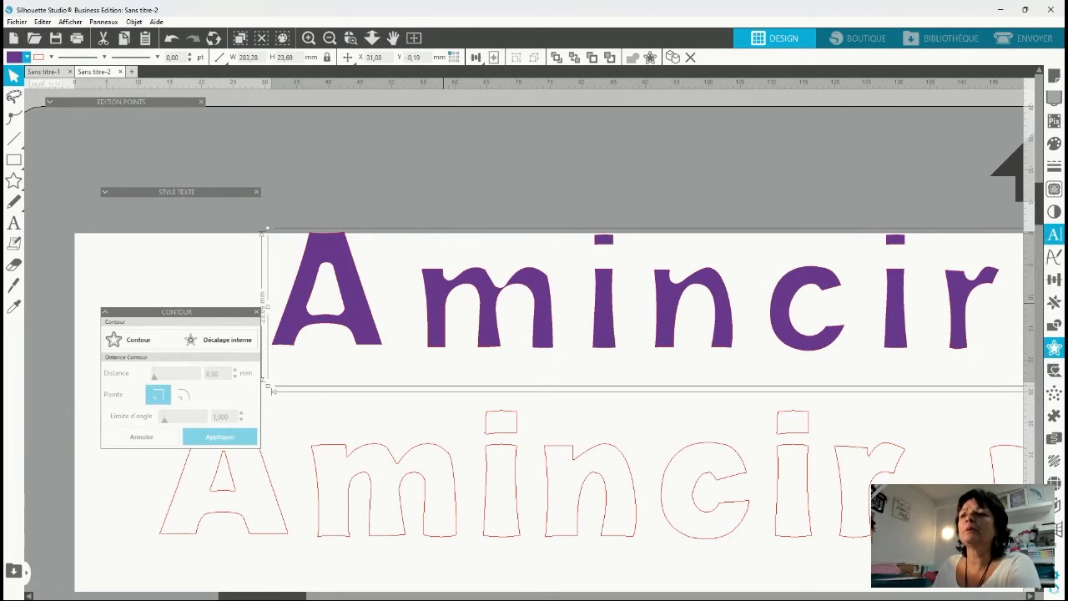
Split the purple lettering into separate letters and shift the minc­ir part of Amincir closer to its A.
left_click(484, 520)
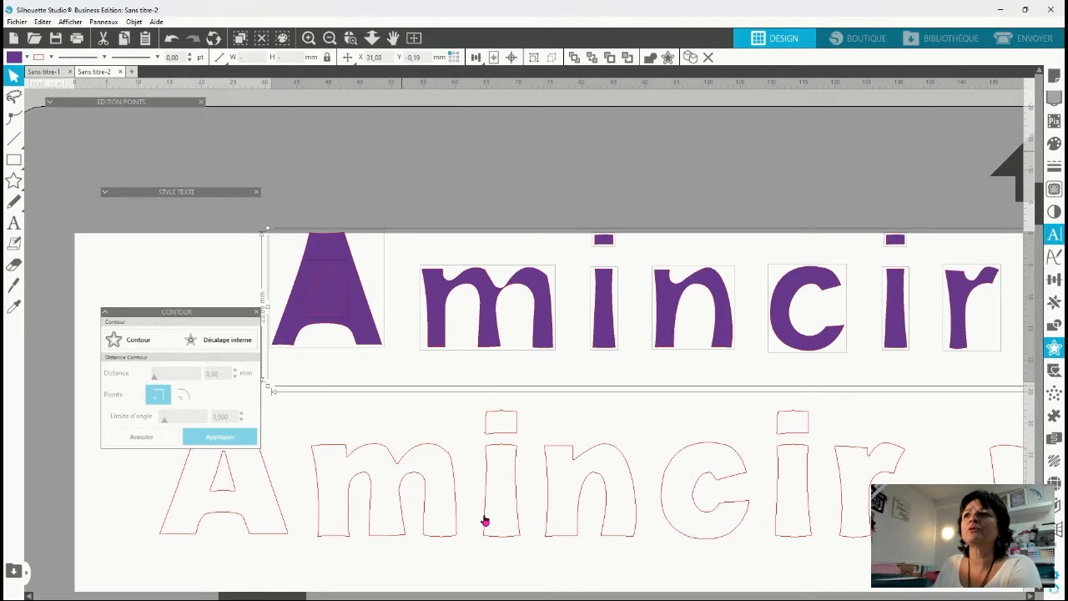
left_click_drag(405, 188, 453, 353)
left_click_drag(440, 313, 972, 365)
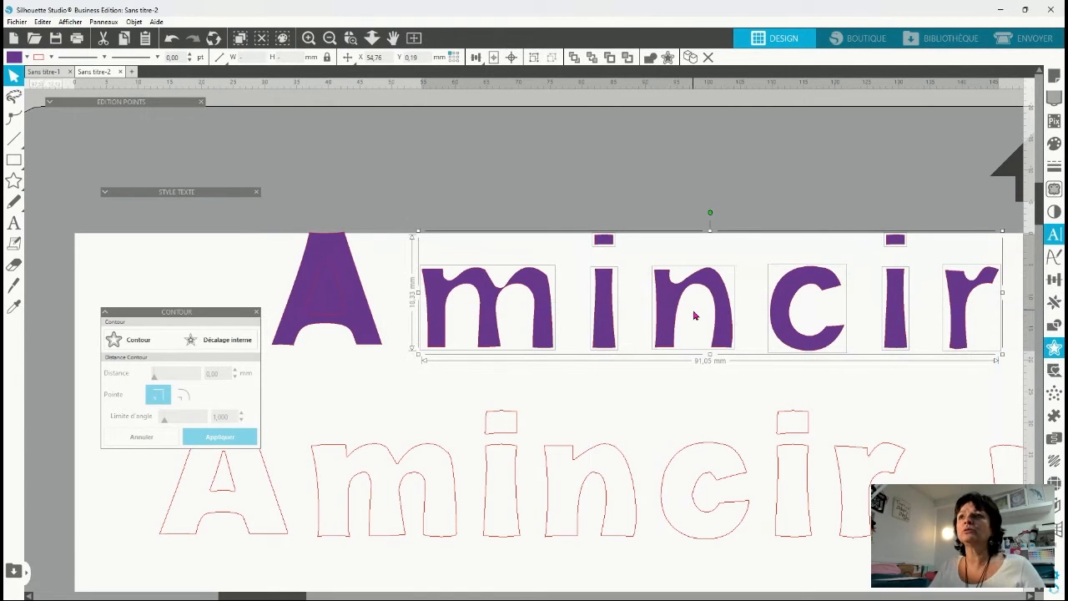
key("Left")
key("Left")
key("Left")
key("Left")
key("Left")
key("Left")
key("Left")
key("Left")
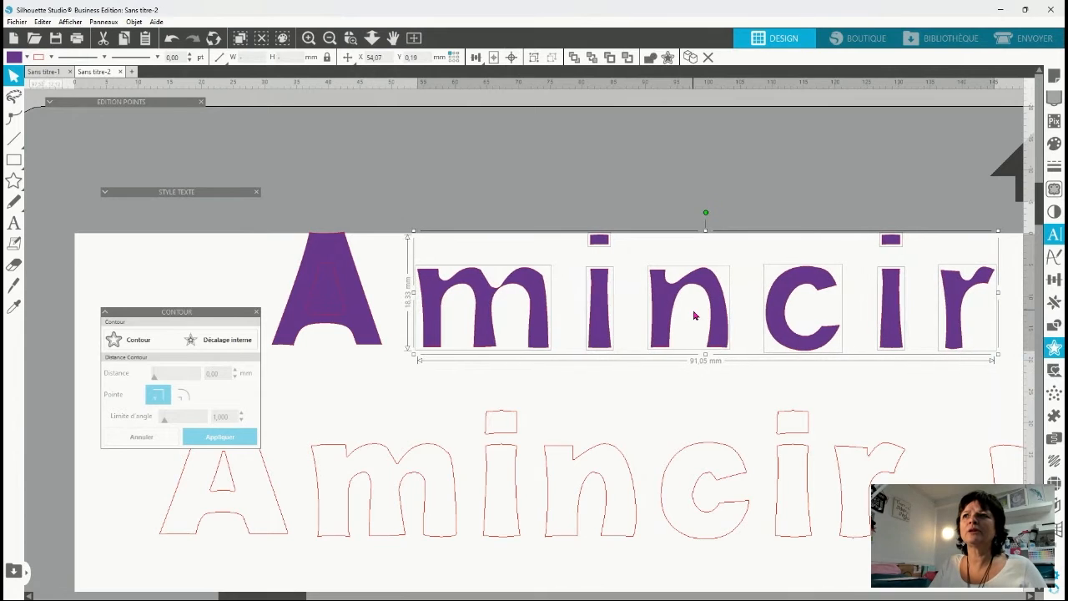
key("Left")
key("Left")
key("Left")
key("Left")
key("Left")
key("Left")
key("Left")
key("Left")
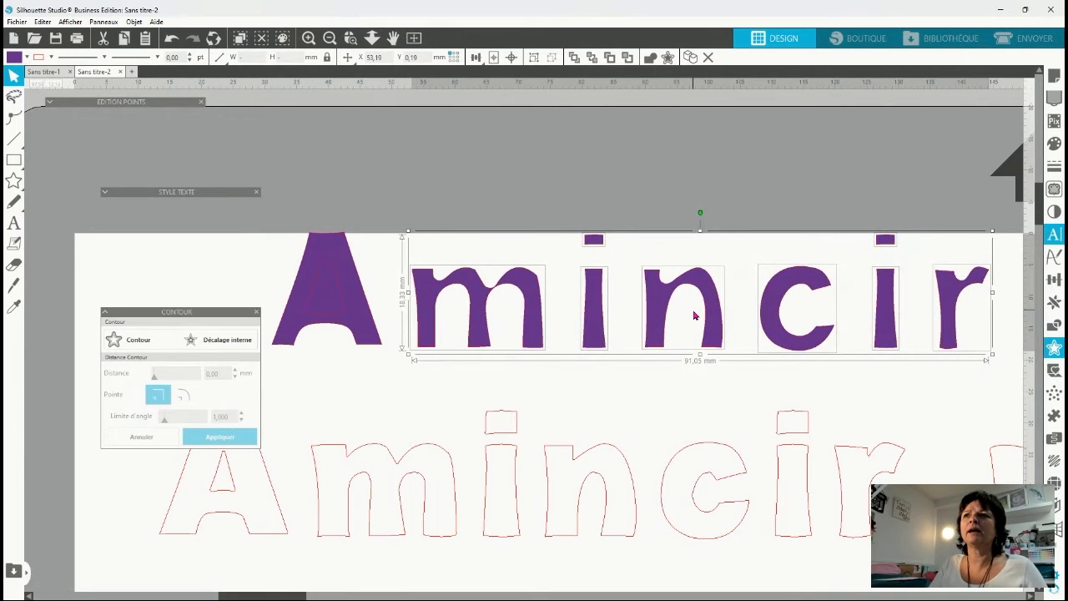
key("Left")
key("Left")
key("Left")
key("Left")
key("Left")
key("Left")
key("Left")
key("Left")
key("Left")
key("Left")
key("Left")
key("Left")
key("Left")
key("Left")
key("Left")
key("Left")
Tighten the gaps before the first i, the n and the c of the purple Amincir, shifting the following letters along.
left_click_drag(557, 215, 966, 363)
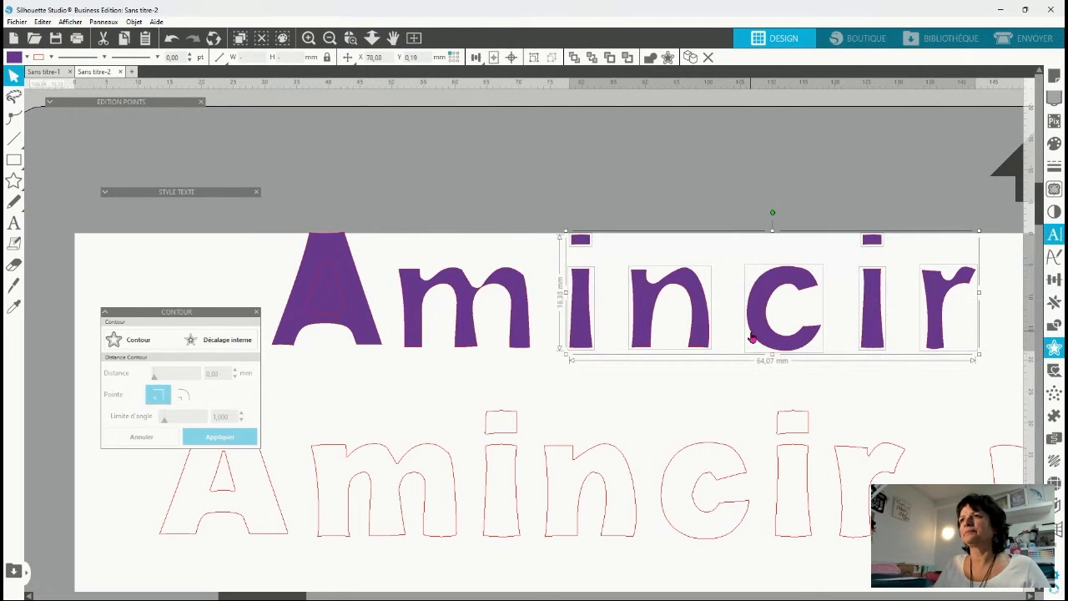
key("Left")
key("Left")
key("Left")
key("Left")
key("Left")
key("Left")
key("Left")
key("Left")
key("Left")
key("Left")
key("Left")
left_click(657, 403)
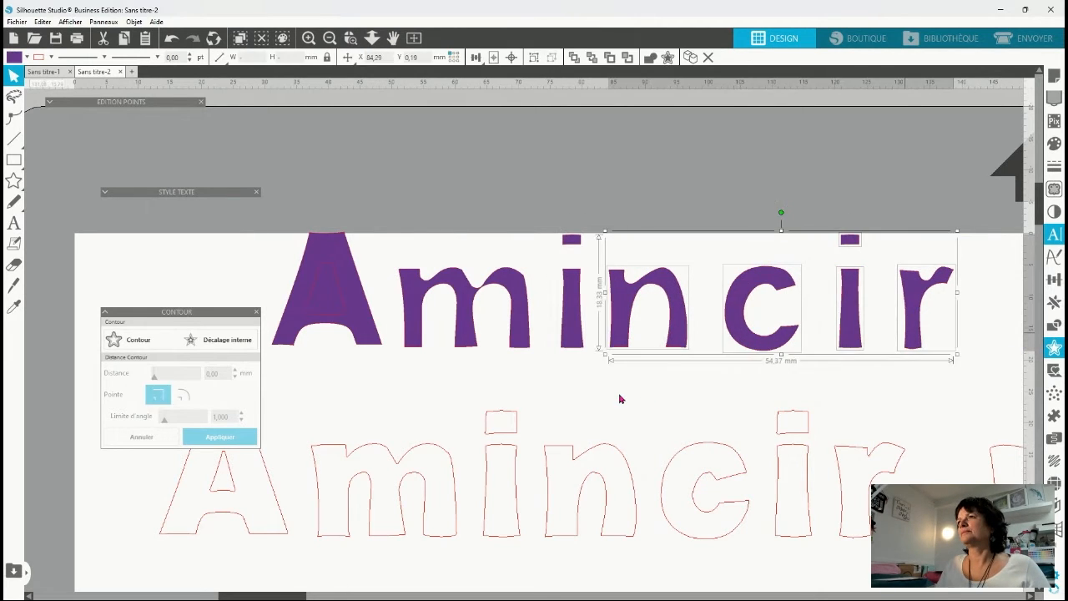
left_click(734, 373)
left_click_drag(735, 371, 973, 209)
key("Left")
key("Left")
key("Left")
key("Left")
key("Left")
key("Left")
key("Left")
key("Left")
key("Left")
key("Left")
key("Left")
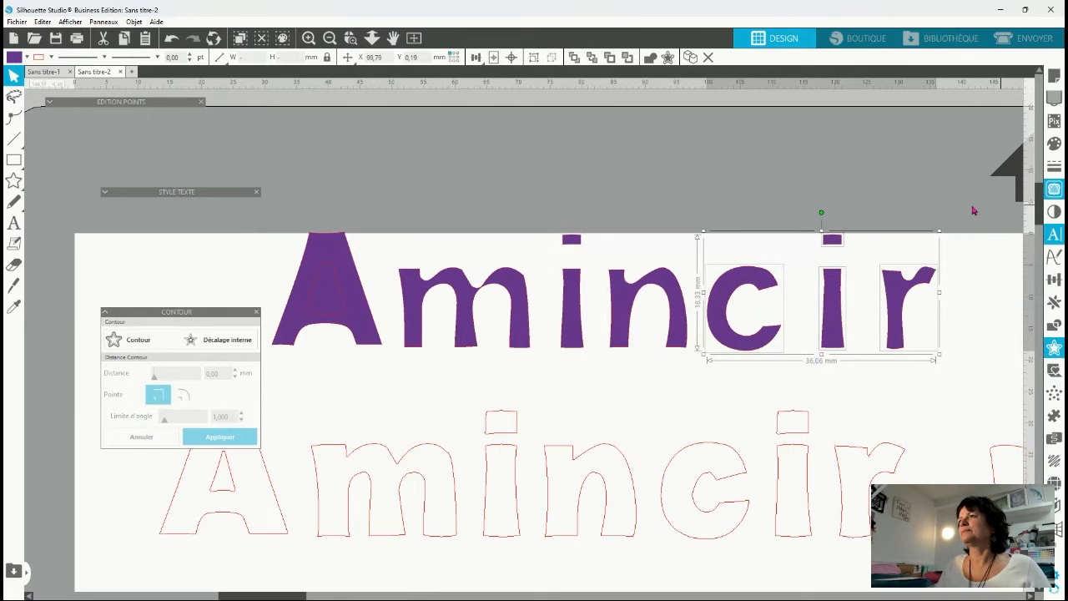
Tighten the gaps before the second i and the final r of the purple Amincir.
left_click(869, 387)
left_click_drag(899, 395, 935, 196)
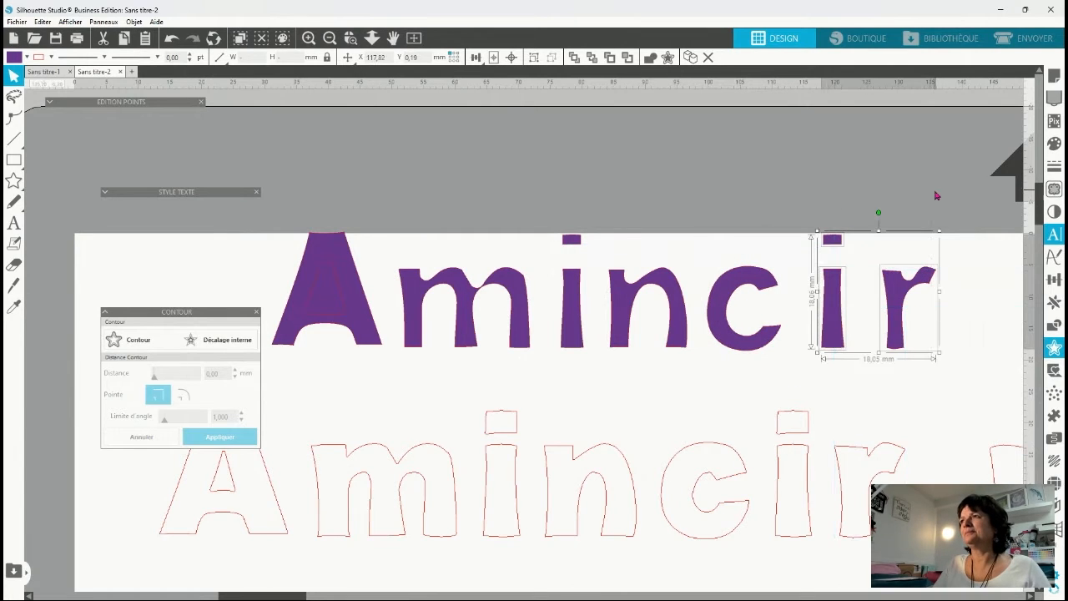
key("Left")
key("Left")
key("Left")
key("Left")
key("Left")
key("Left")
key("Left")
key("Left")
key("Left")
key("Left")
key("Left")
left_click(860, 383)
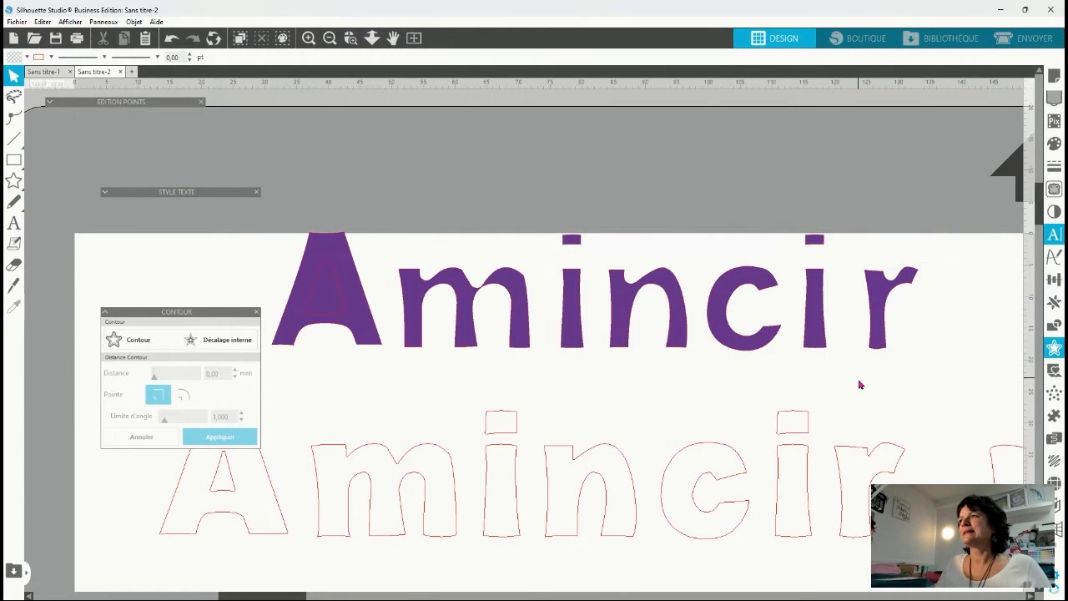
left_click_drag(860, 383, 926, 237)
key("Left")
key("Left")
key("Left")
key("Left")
key("Left")
key("Left")
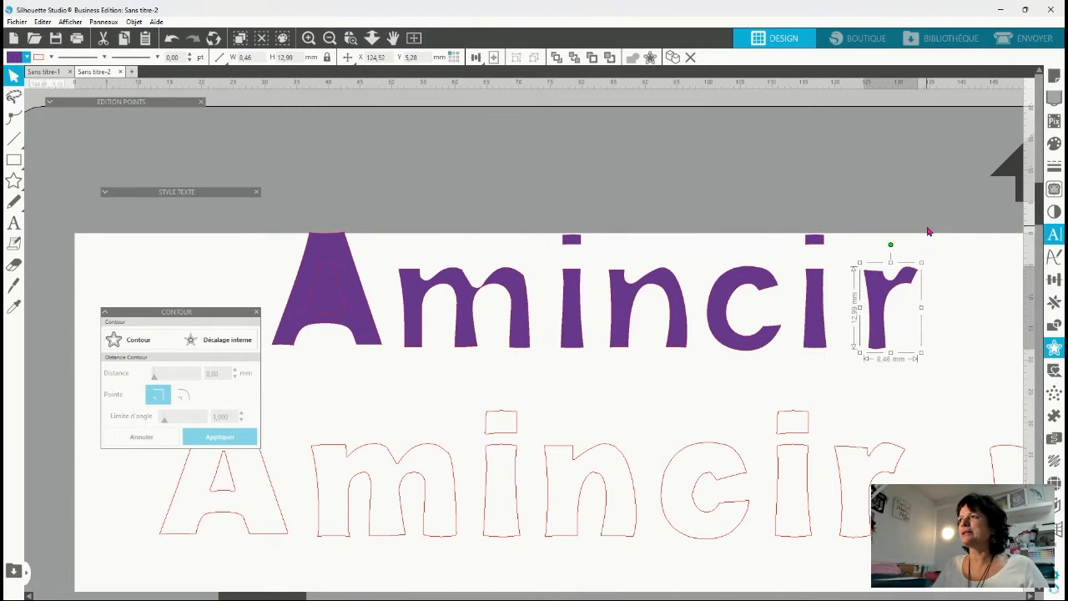
Combine all the letters of the purple Amincir into one compound path.
left_click(281, 258)
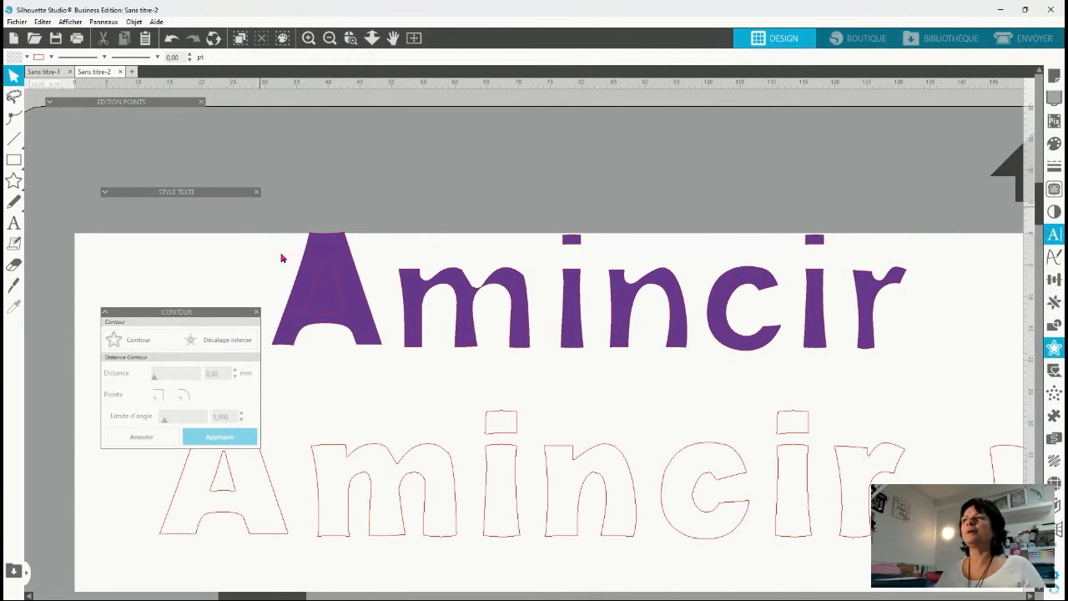
left_click_drag(260, 208, 958, 371)
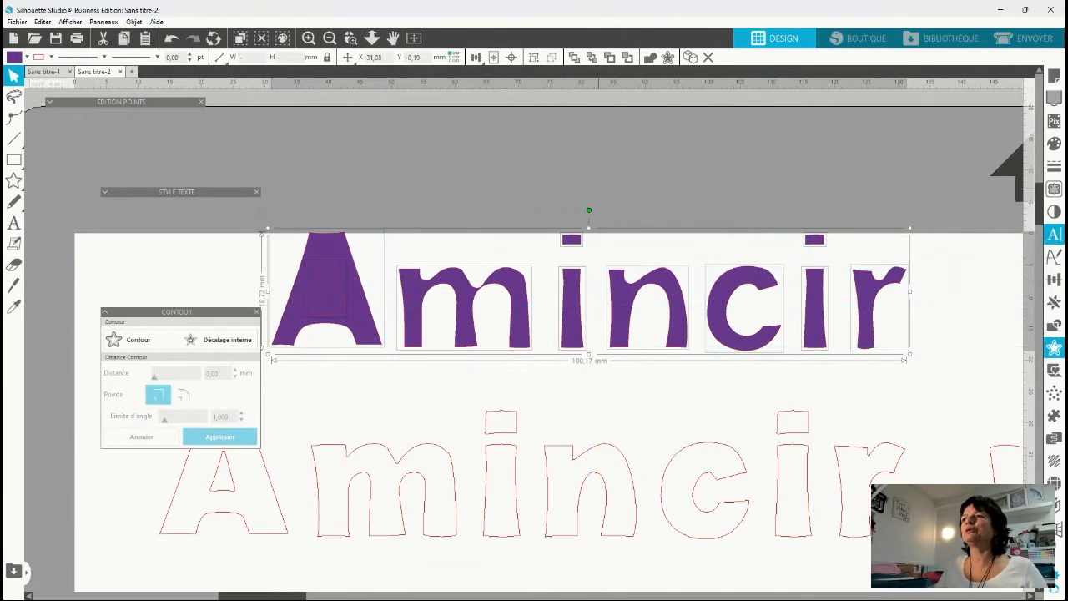
key("ctrl+g")
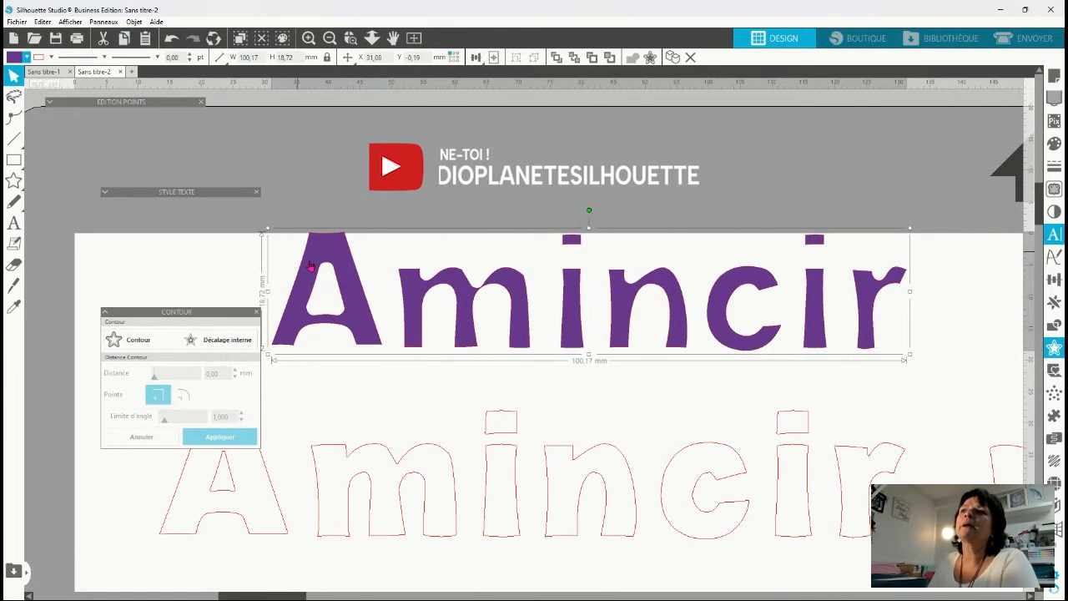
Examine the edit points at the joints of the m and the n in the purple Amincir.
double_click(477, 294)
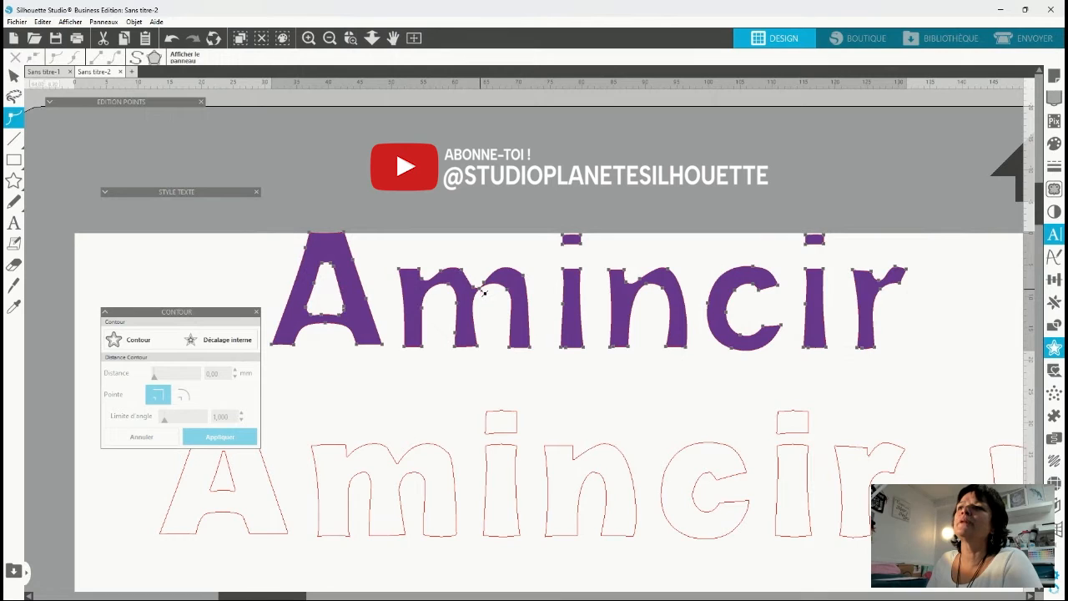
left_click(482, 294)
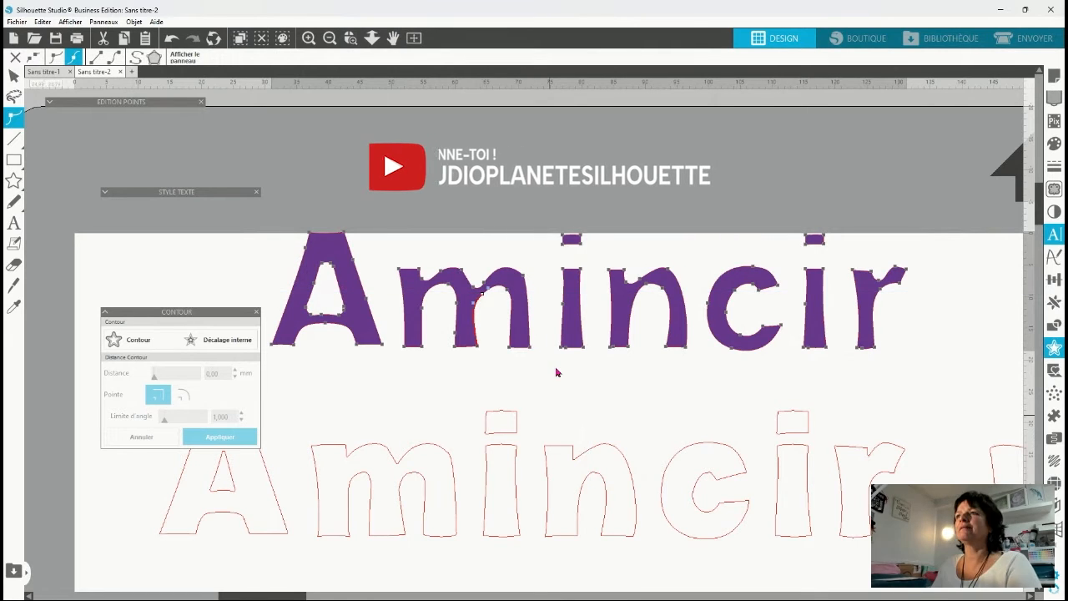
left_click(648, 286)
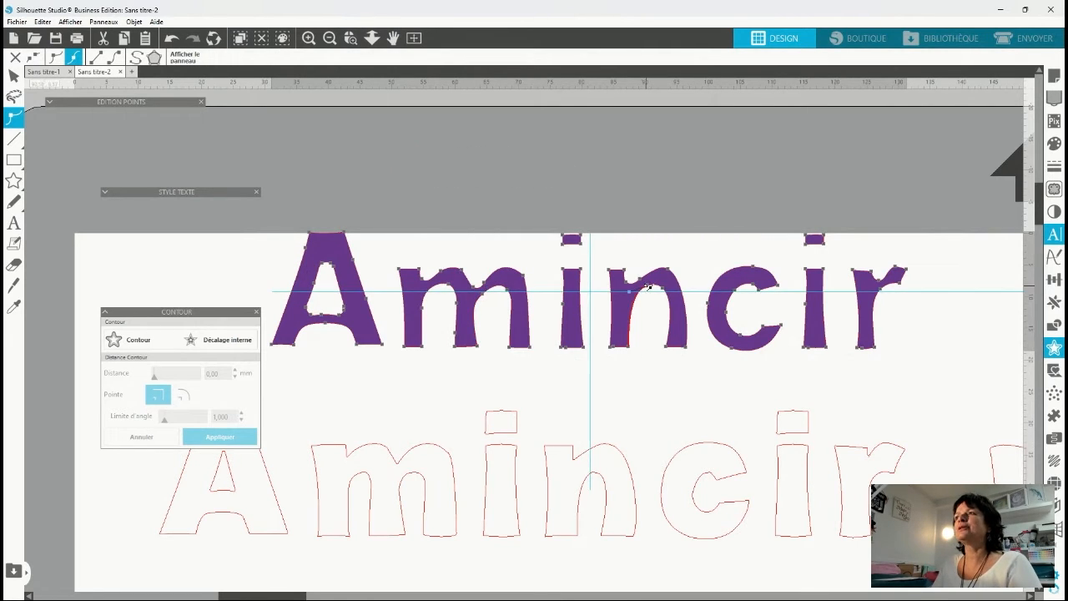
left_click(689, 417)
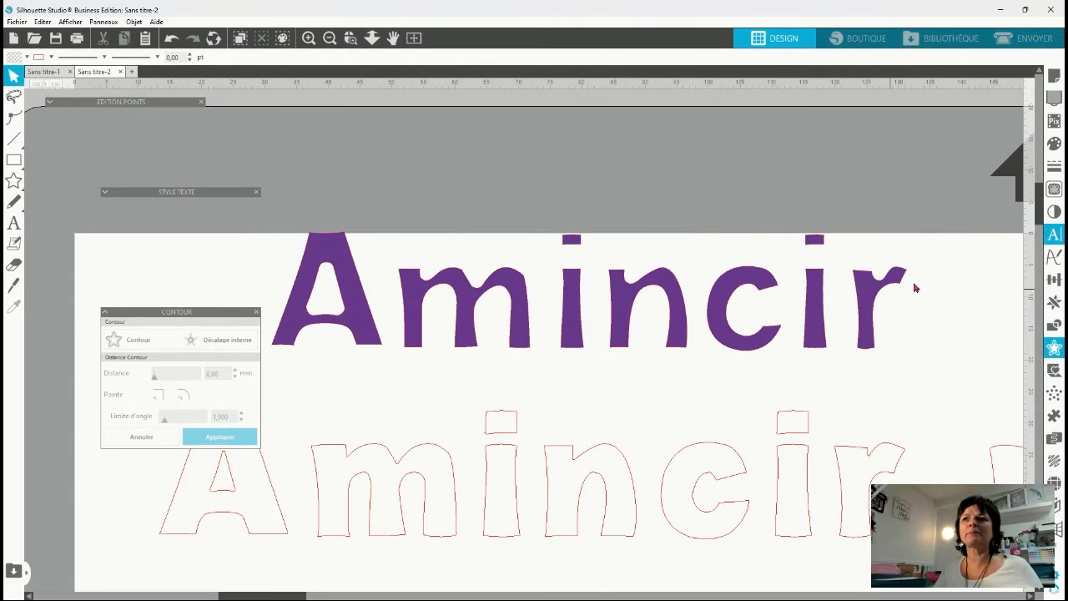
left_click(664, 340)
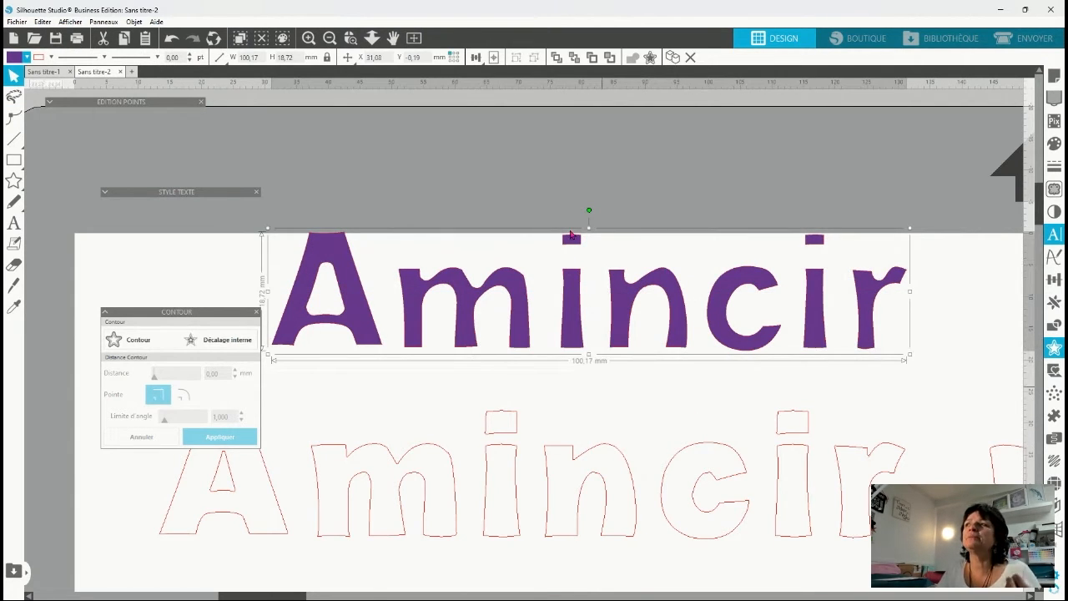
left_click(649, 397)
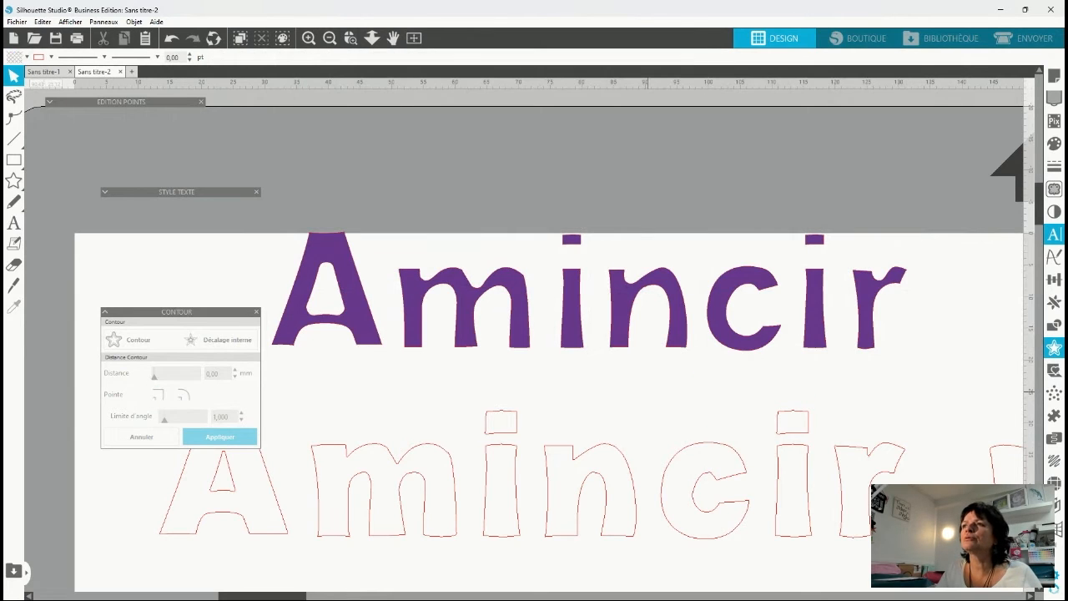
Release the compound path of the purple Amincir and lower both i dots to Y 1.42 mm, closer to their stems.
left_click(572, 331)
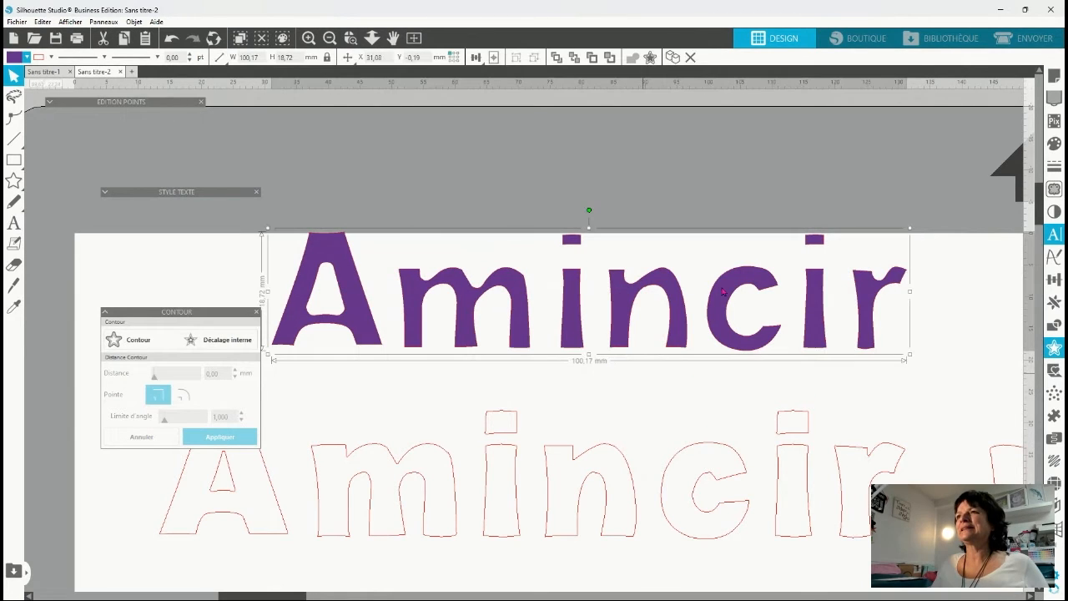
key("ctrl+shift+e")
left_click(622, 400)
left_click_drag(724, 248, 544, 194)
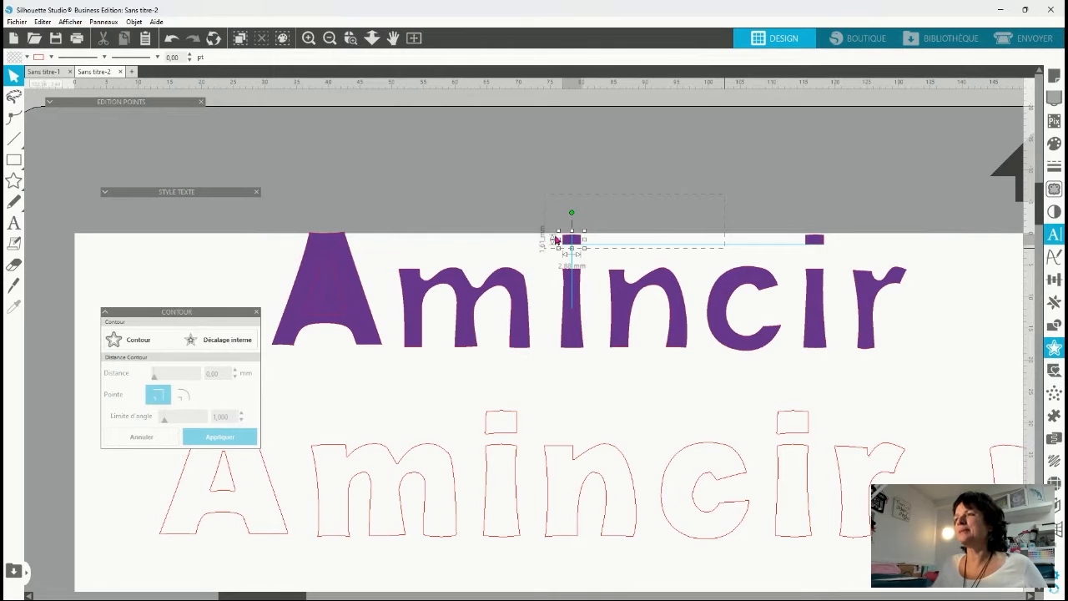
left_click_drag(556, 240, 868, 266)
key("Down")
key("Down")
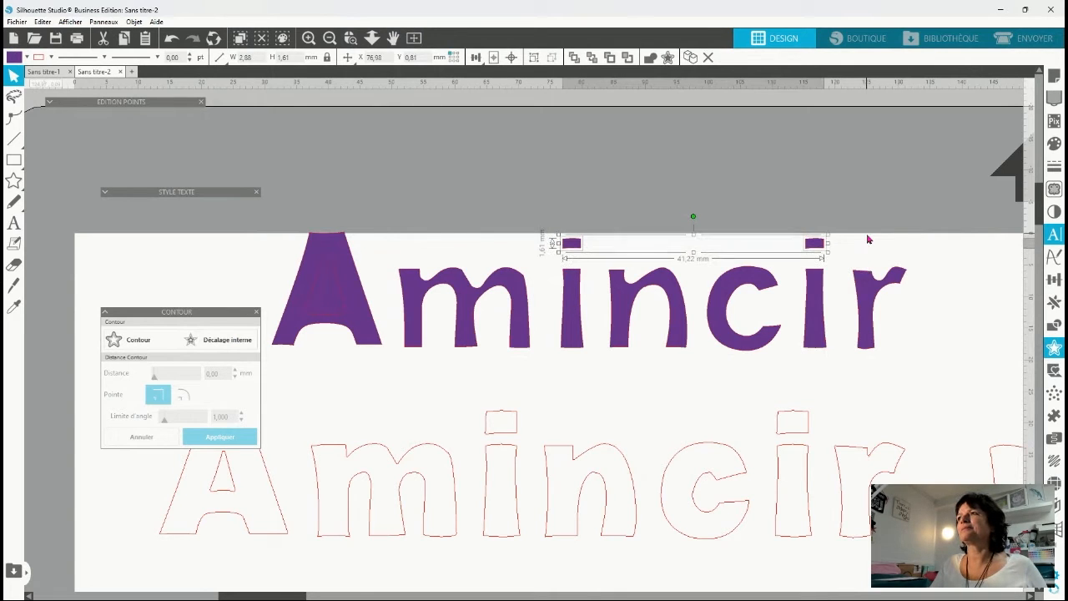
key("Down")
key("Down")
key("Down")
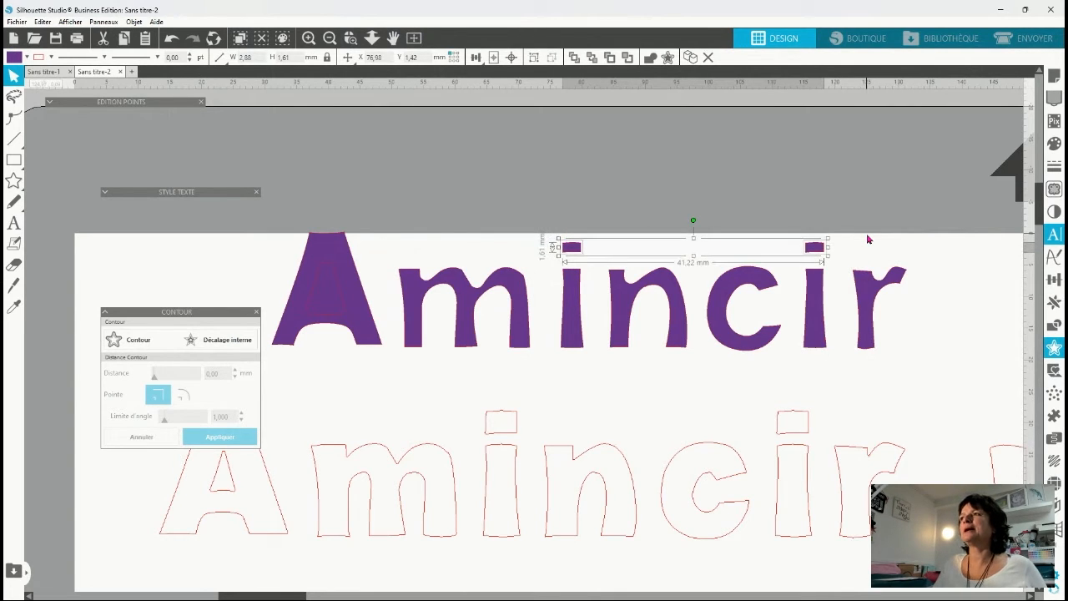
Combine all parts of the purple Amincir back into one compound path and move the word up off the page.
left_click_drag(943, 222, 934, 314)
left_click_drag(943, 225, 280, 355)
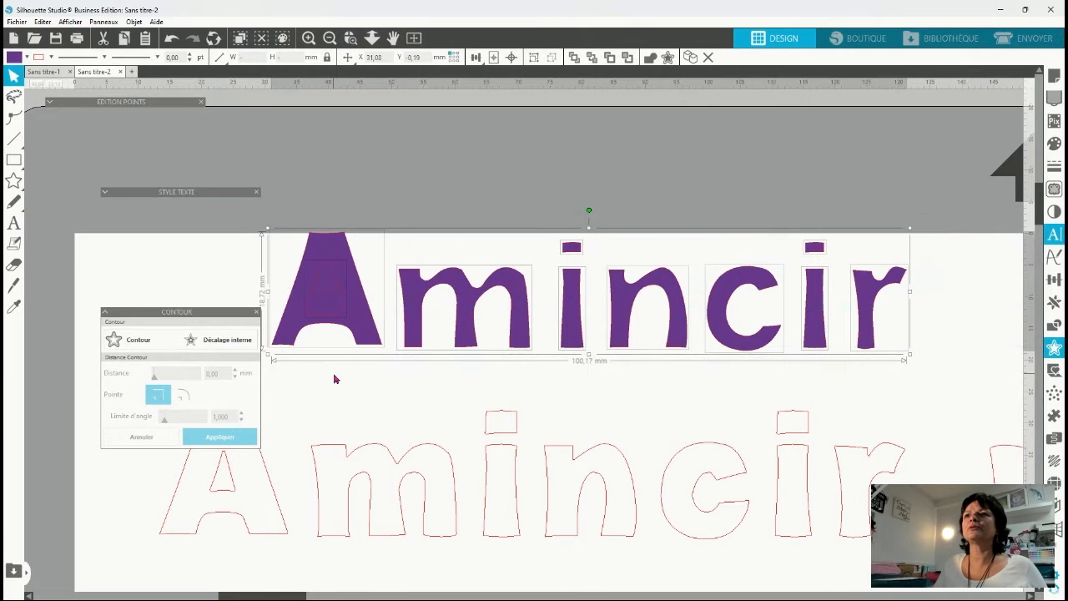
left_click(493, 359)
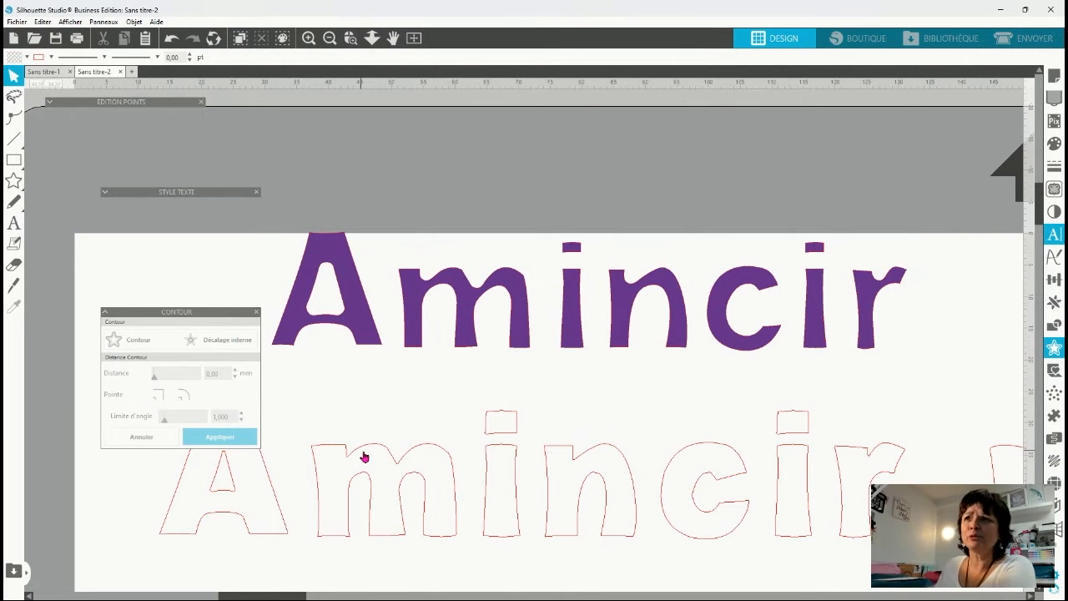
left_click_drag(364, 325, 350, 181)
left_click(397, 369)
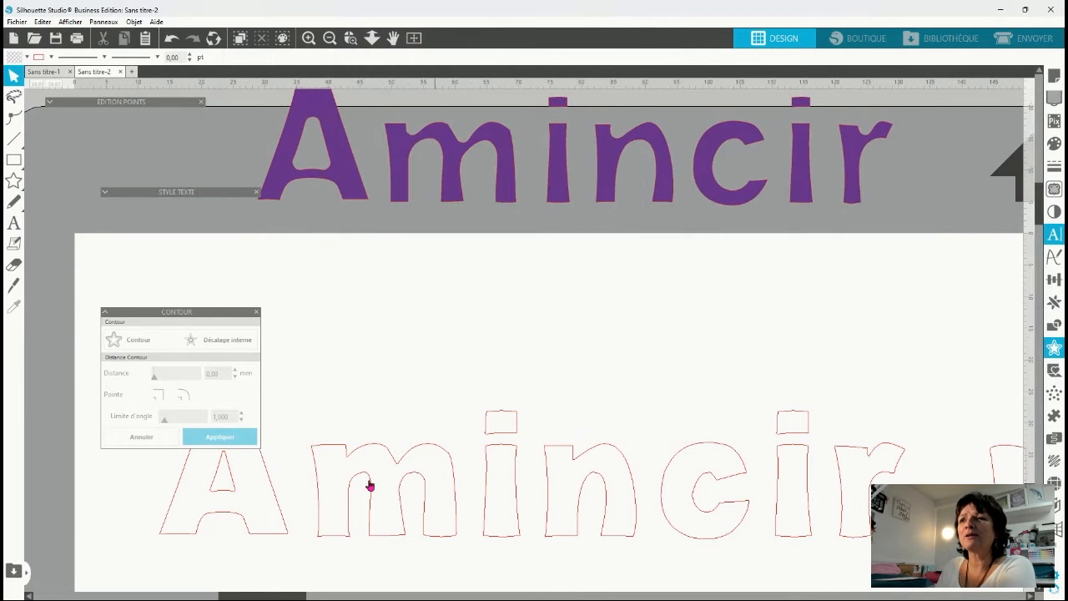
left_click_drag(370, 485, 374, 389)
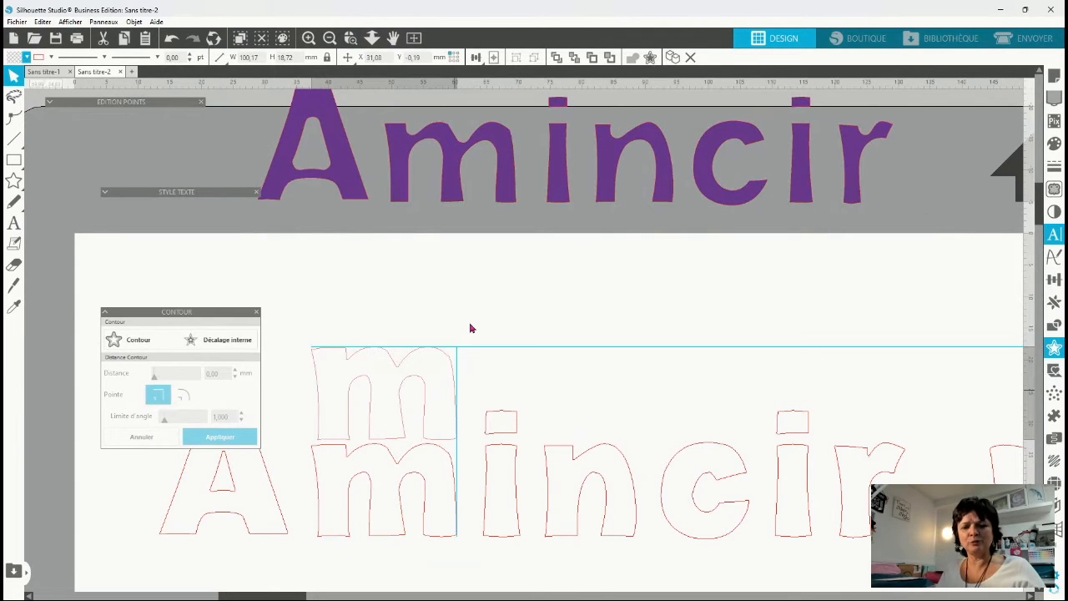
left_click(470, 328)
key("ctrl+z")
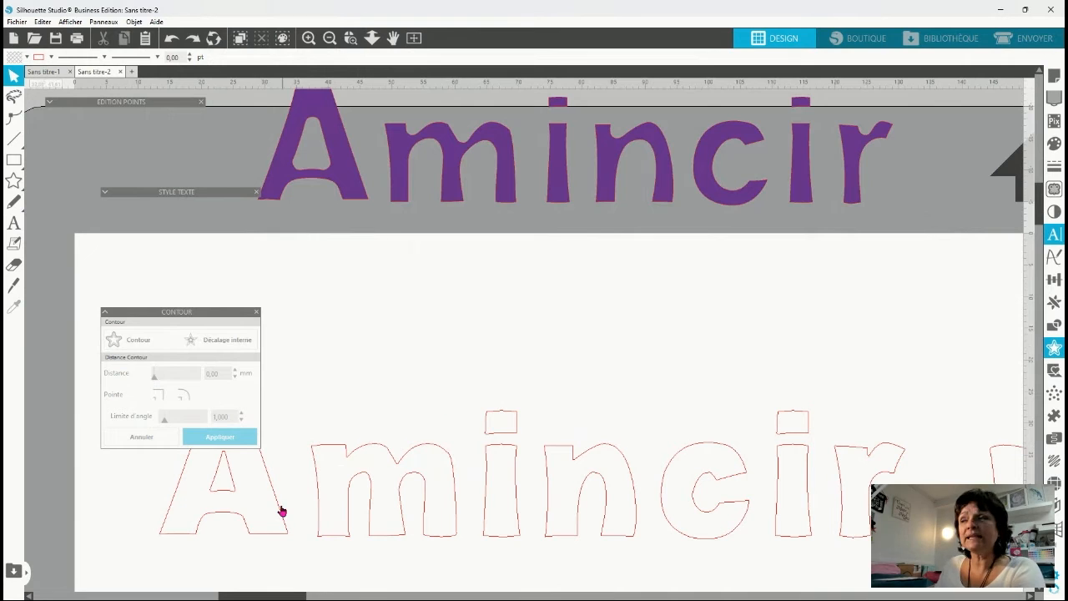
Make the purple une police one compound path and line it up just after the purple Amincir.
left_click_drag(123, 470, 987, 504)
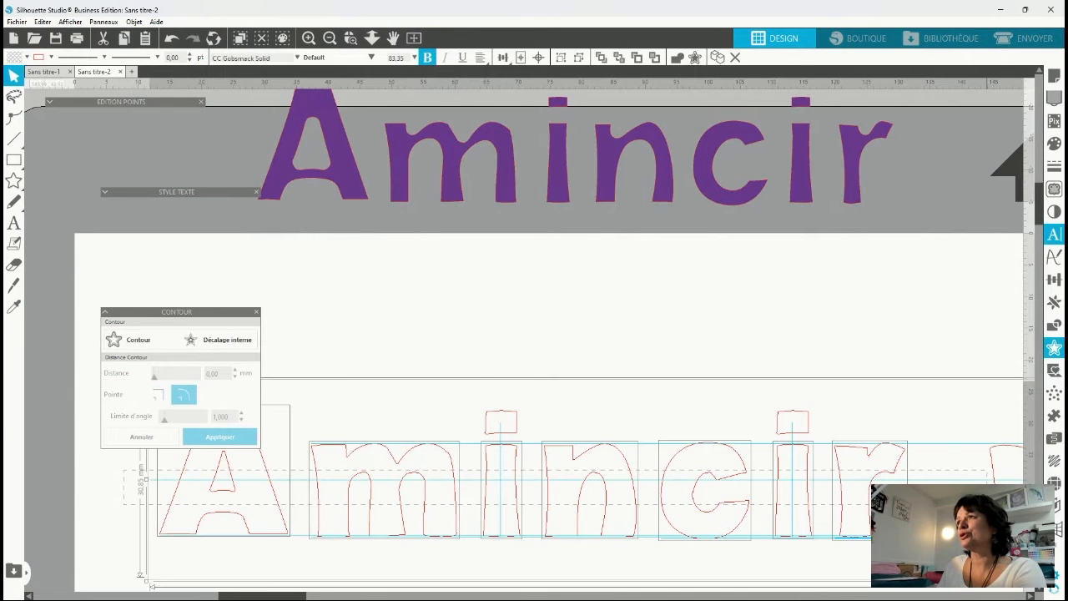
left_click(329, 38)
left_click(329, 37)
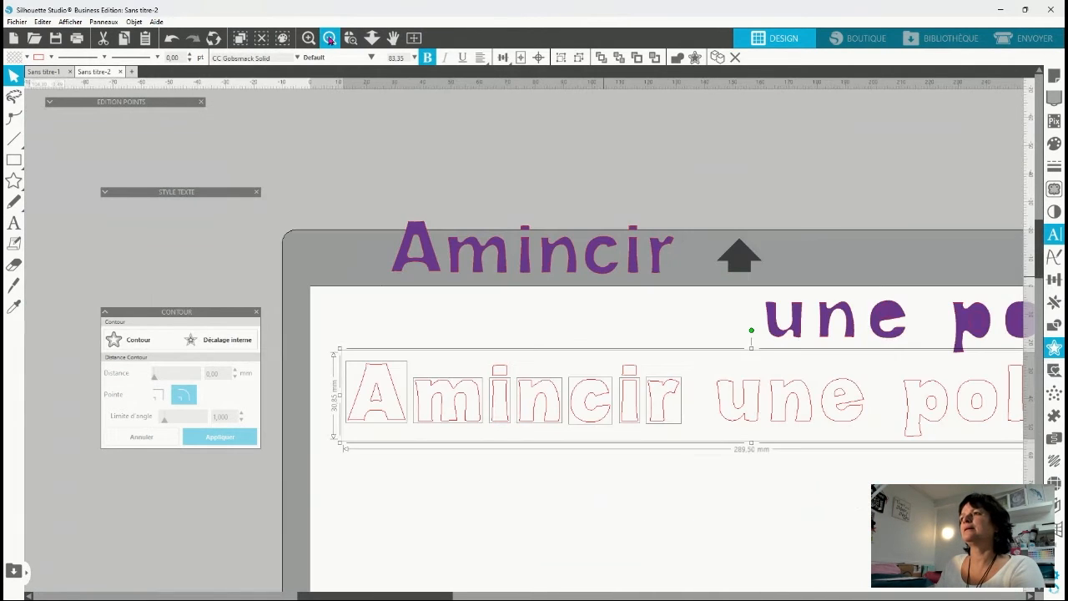
left_click(330, 37)
left_click(329, 37)
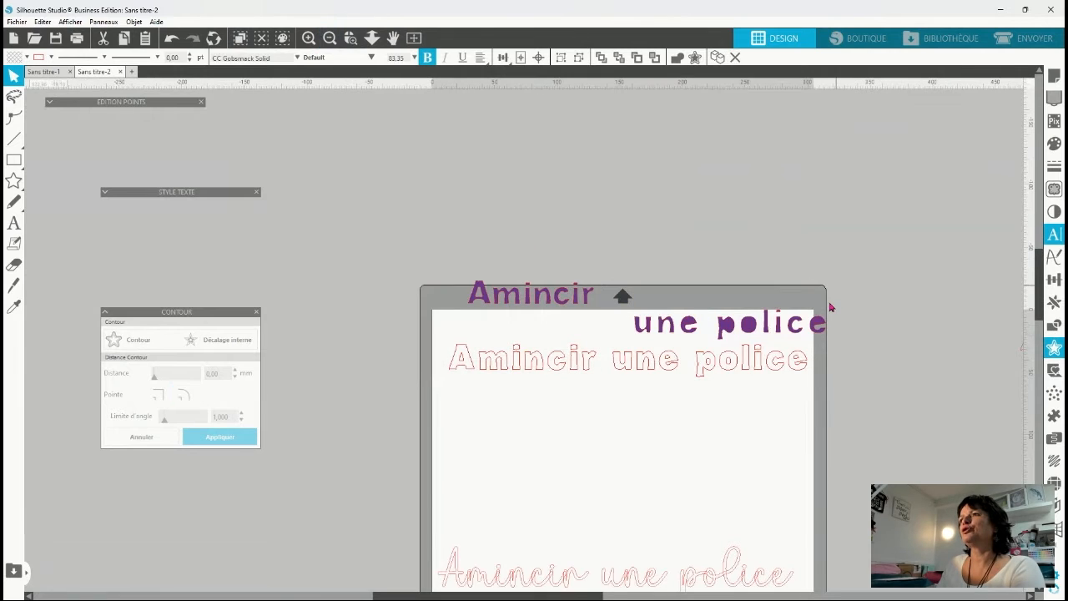
left_click(642, 340)
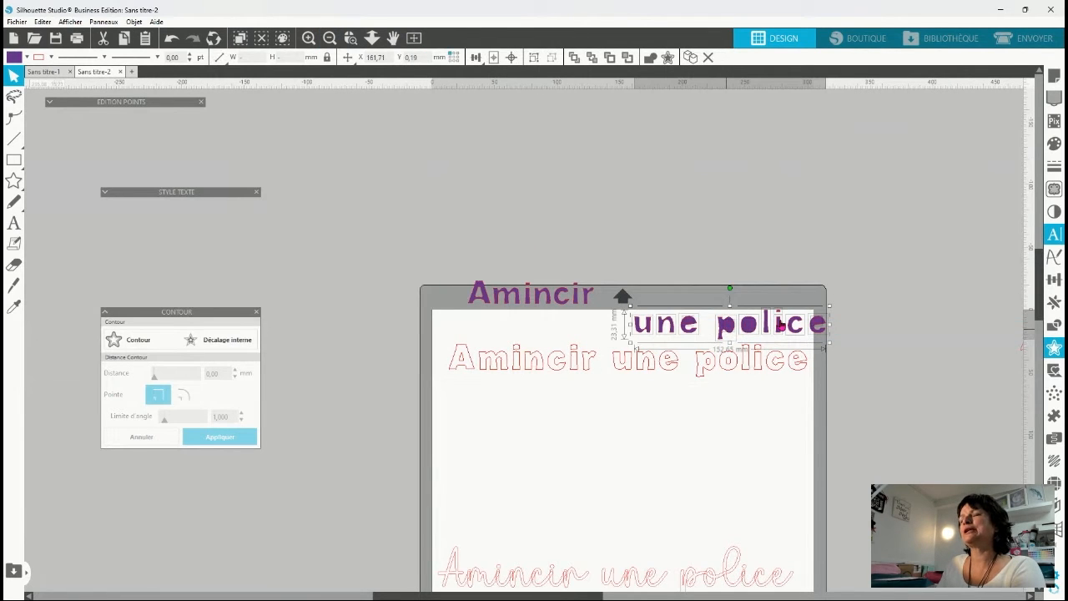
key("ctrl+e")
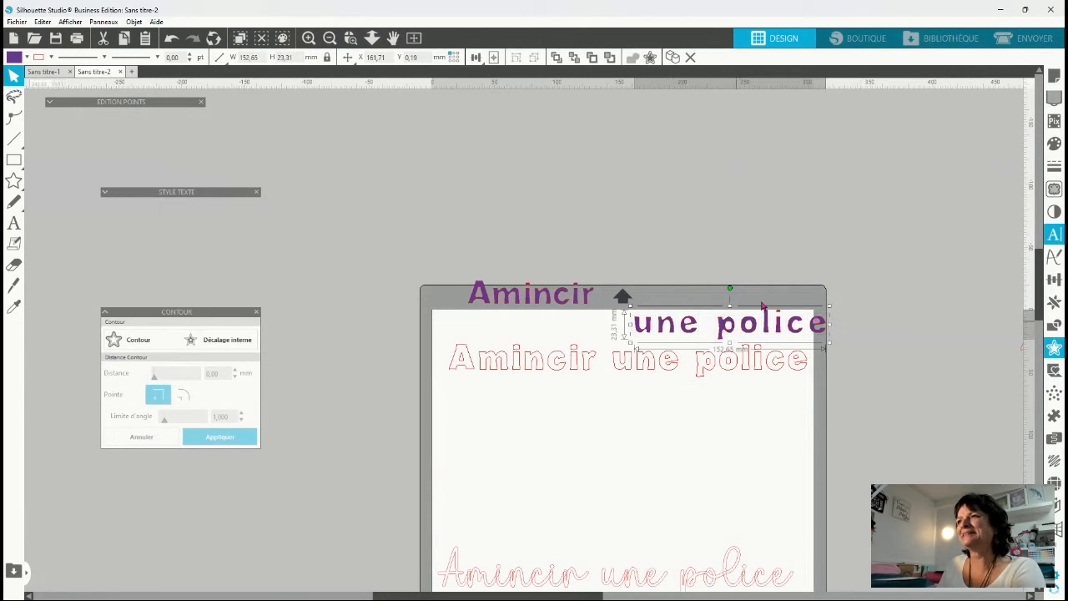
left_click_drag(762, 305, 708, 303)
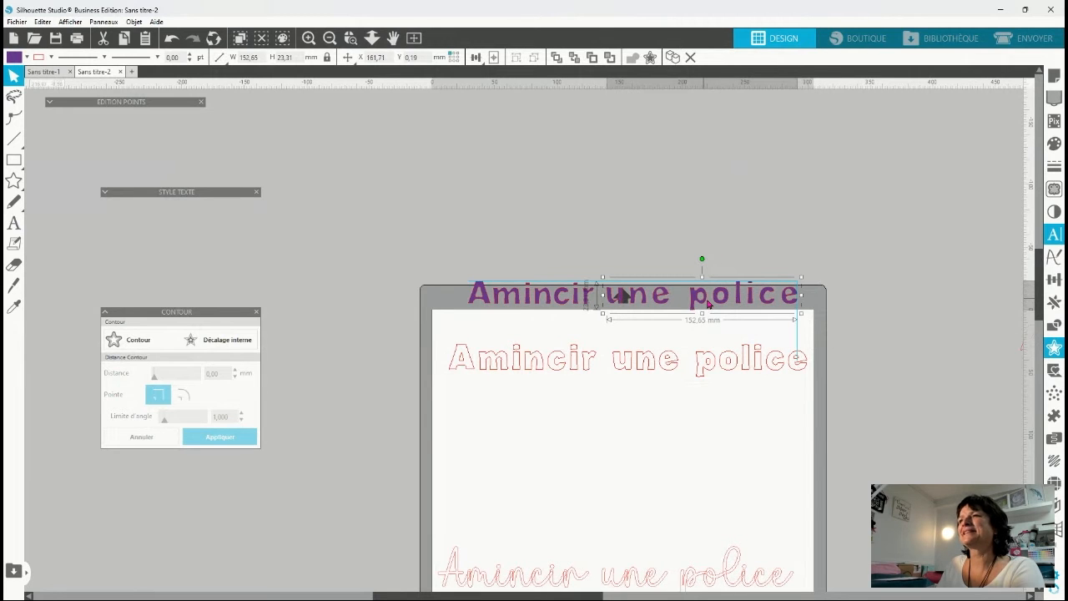
Move the complete purple Amincir une police and the red outlined original off the page, above it.
left_click_drag(374, 286, 847, 315)
left_click_drag(701, 297, 610, 176)
scroll(648, 431, "down", 1)
left_click_drag(409, 309, 903, 405)
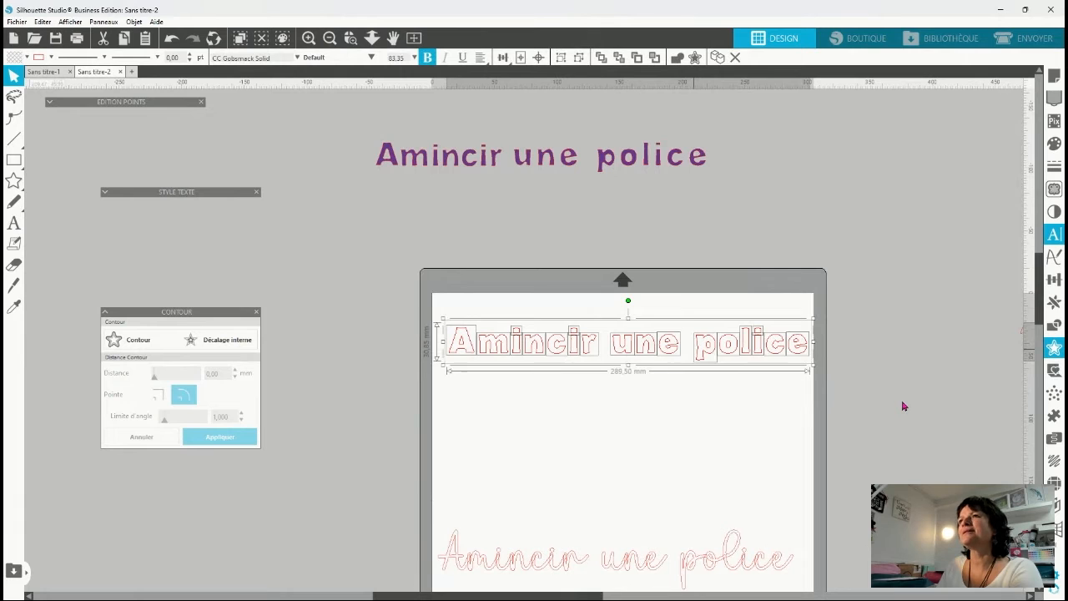
left_click_drag(703, 323, 599, 194)
scroll(842, 429, "down", 3)
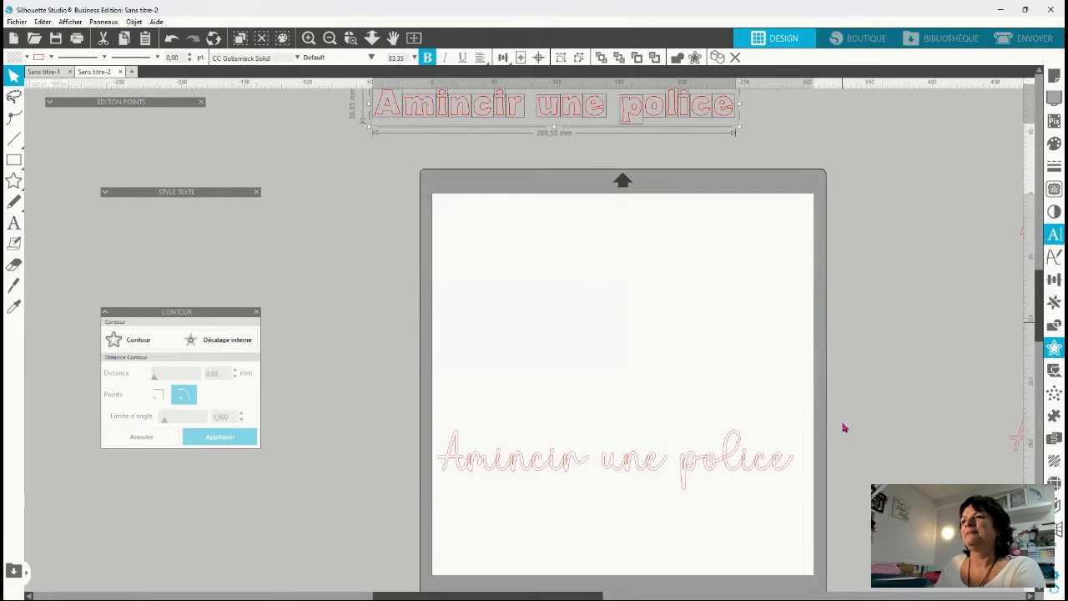
Move the script Amincir une police to the upper part of the page and shift the Contour panel clear of its letters.
left_click_drag(534, 419, 542, 221)
left_click(558, 315)
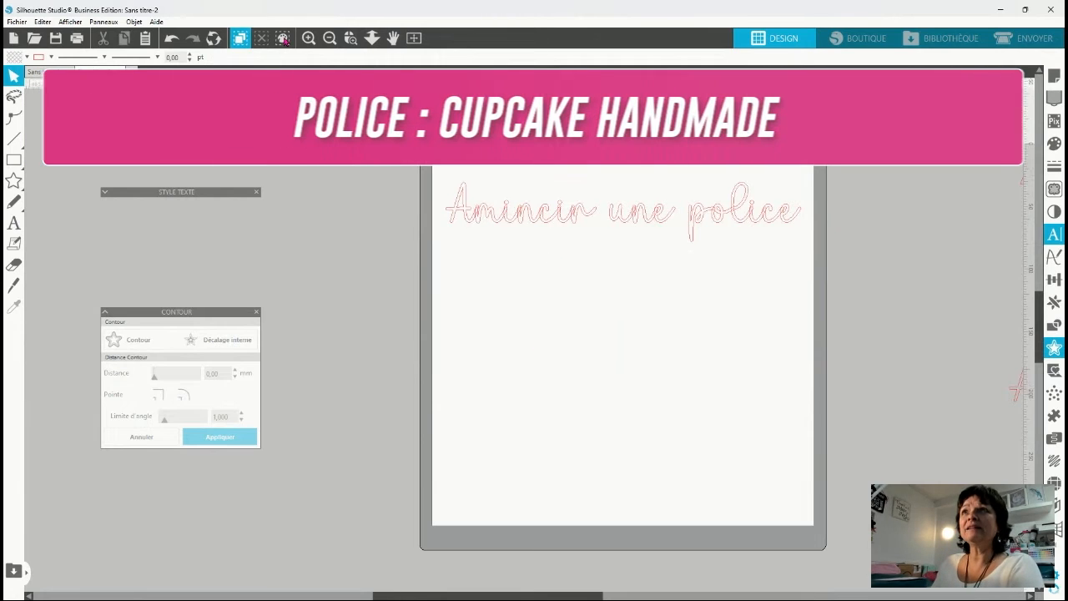
left_click(349, 39)
left_click(555, 211)
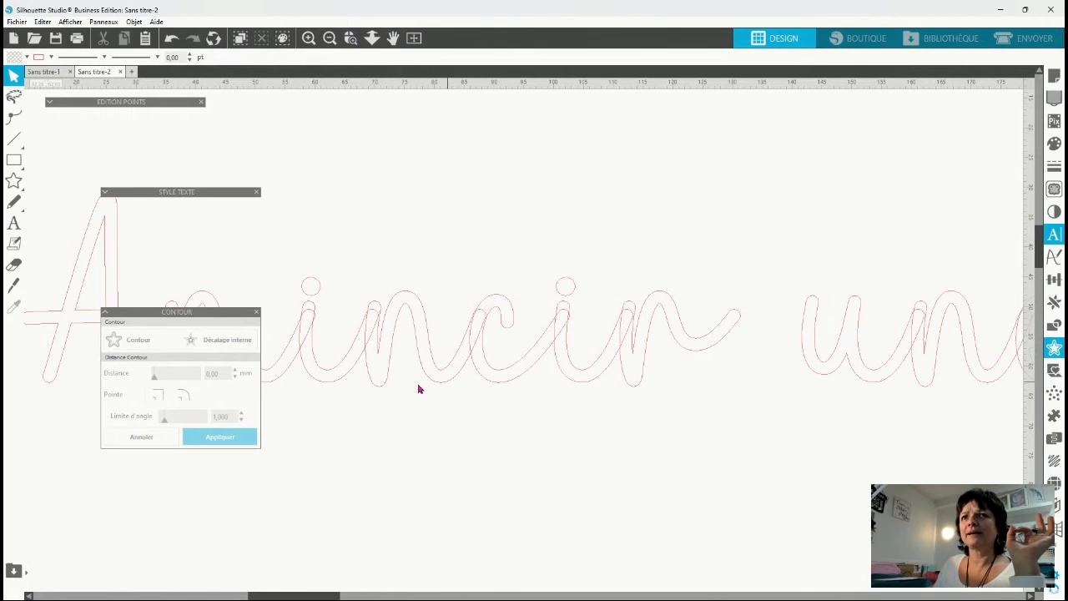
left_click_drag(211, 312, 498, 83)
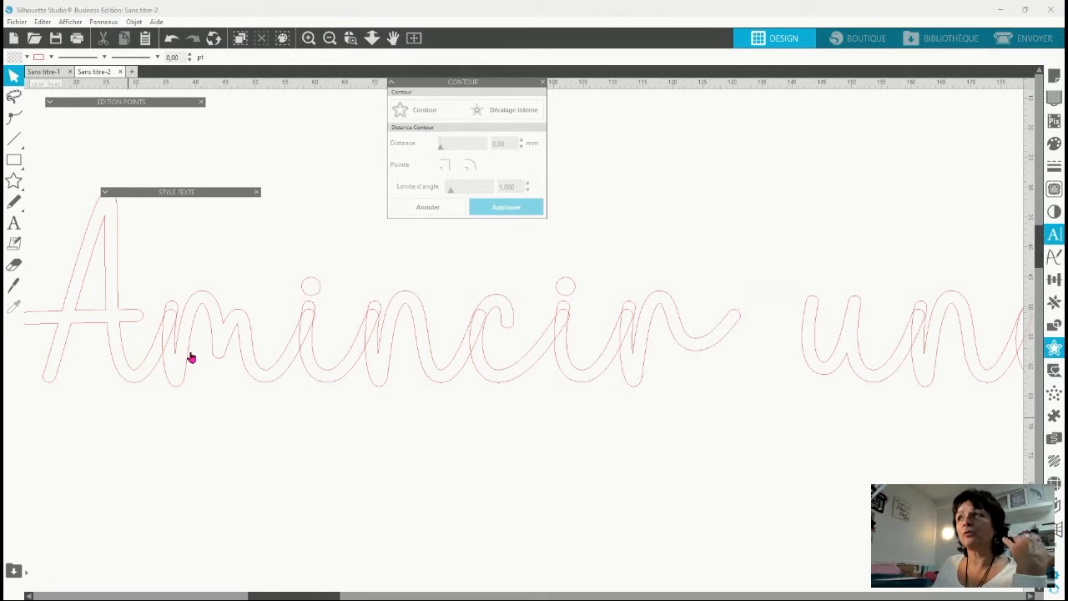
Set the character spacing of the Cupcake Handmade script text to 101%.
left_click(181, 383)
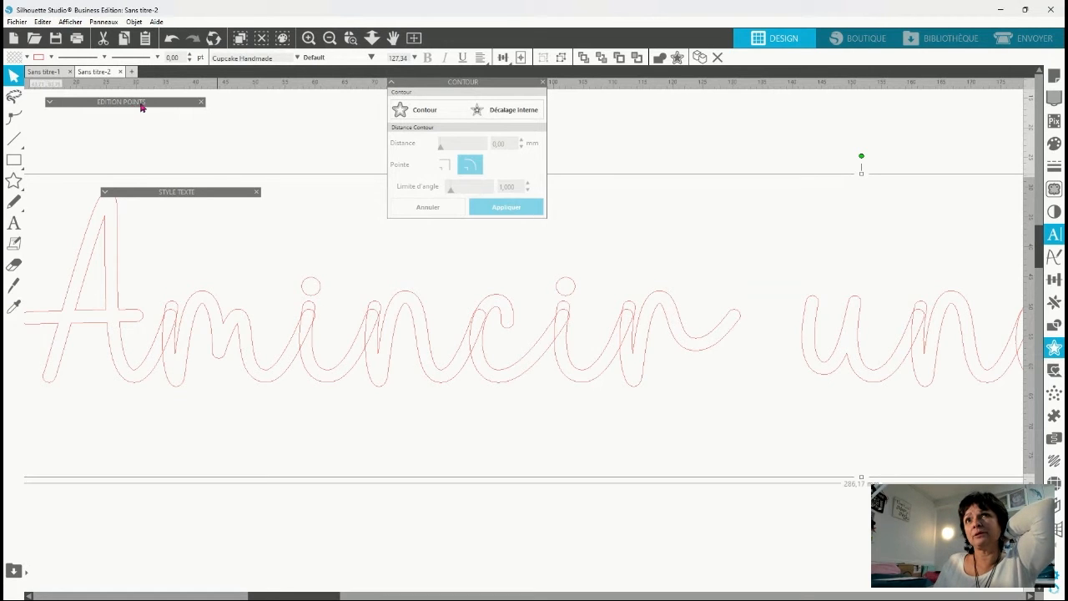
left_click(106, 196)
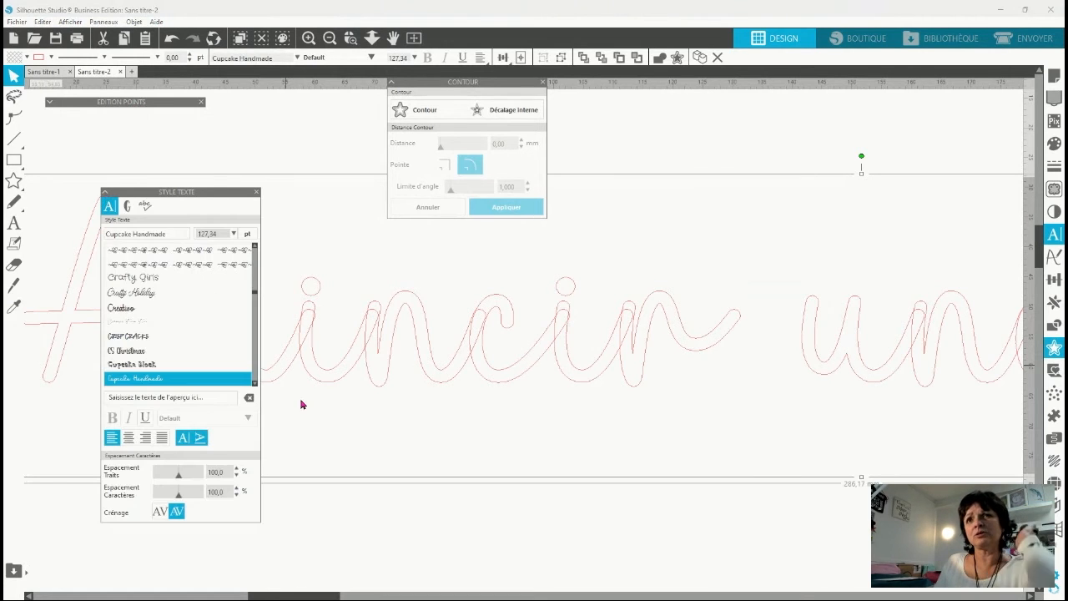
left_click(237, 488)
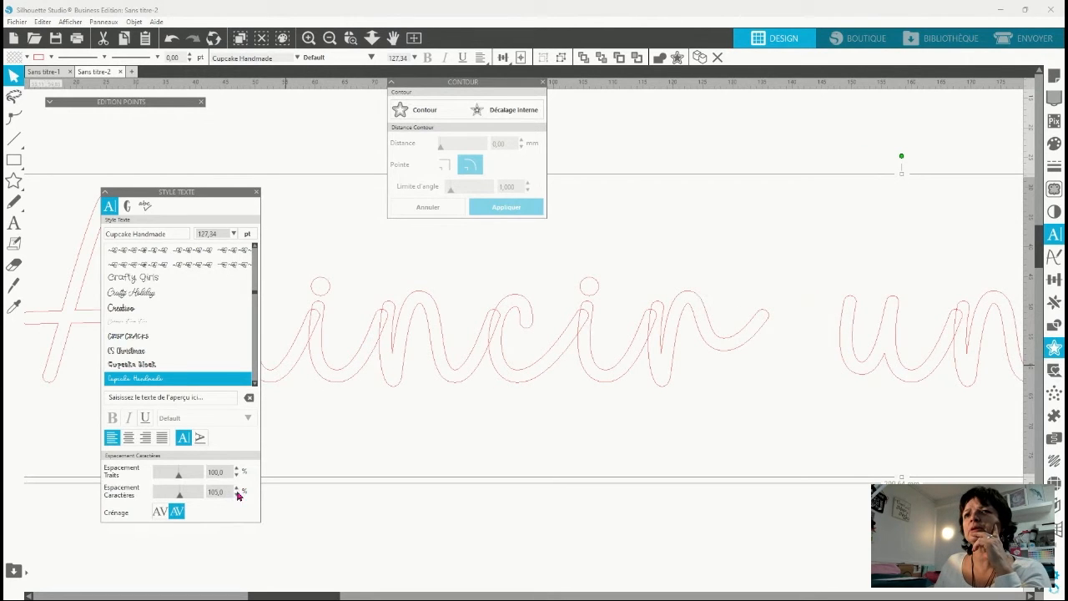
left_click(237, 495)
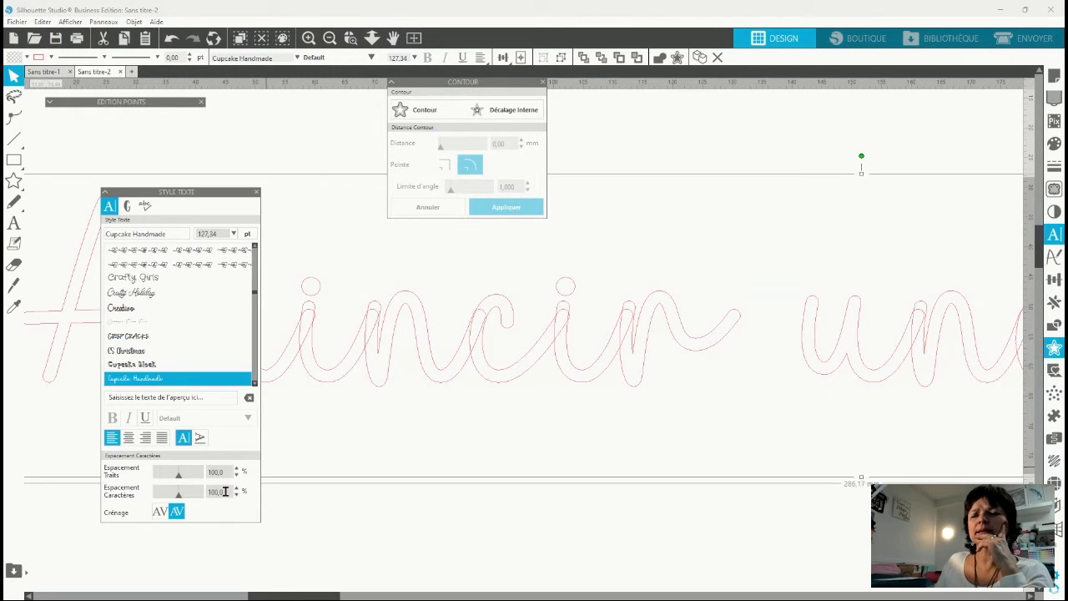
left_click_drag(226, 491, 179, 492)
type("102")
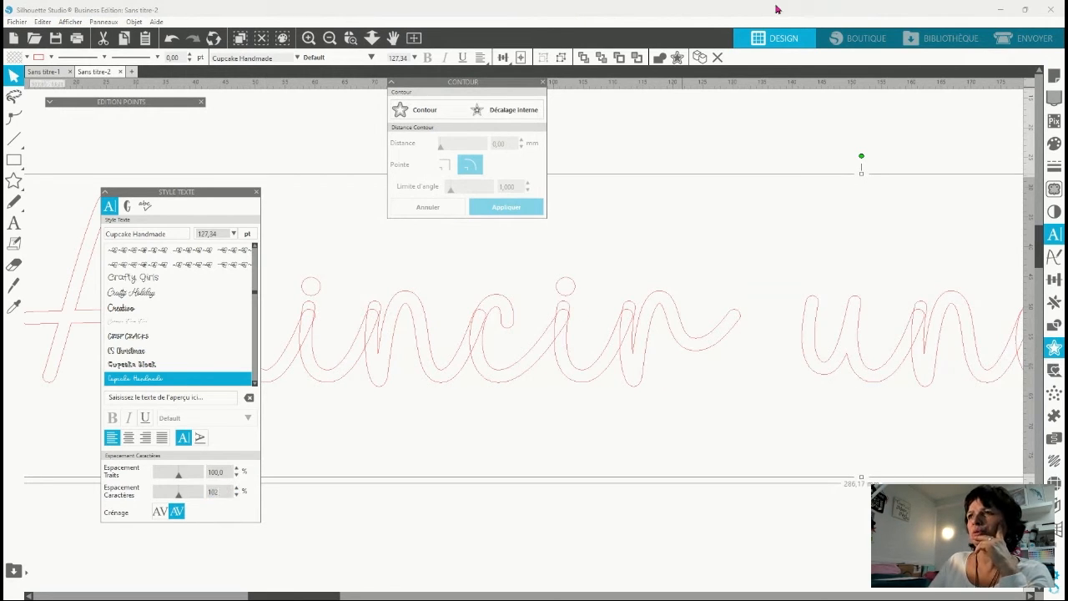
key("Return")
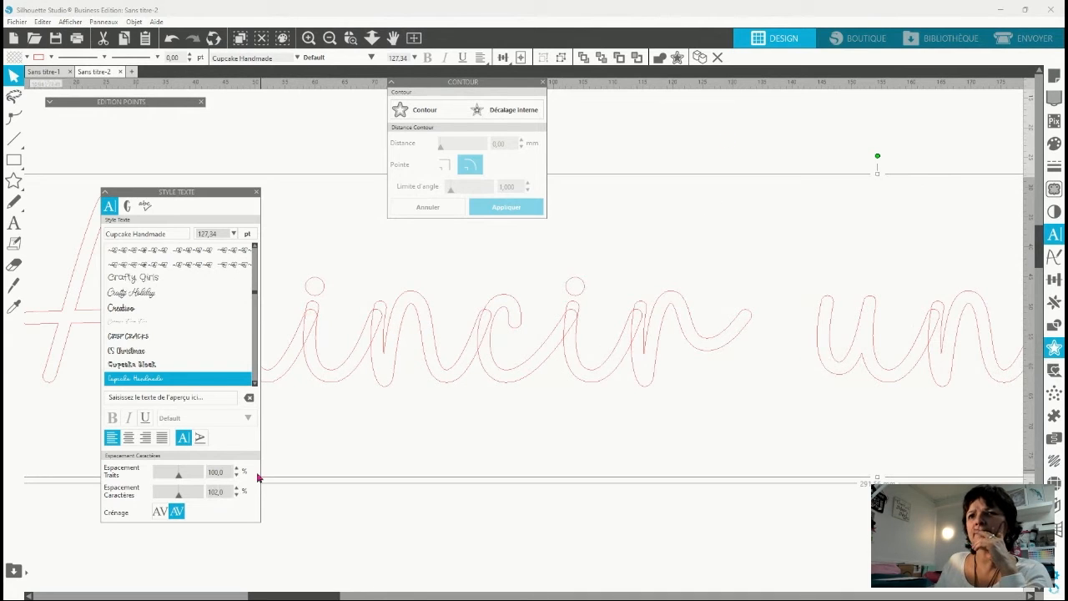
left_click(237, 495)
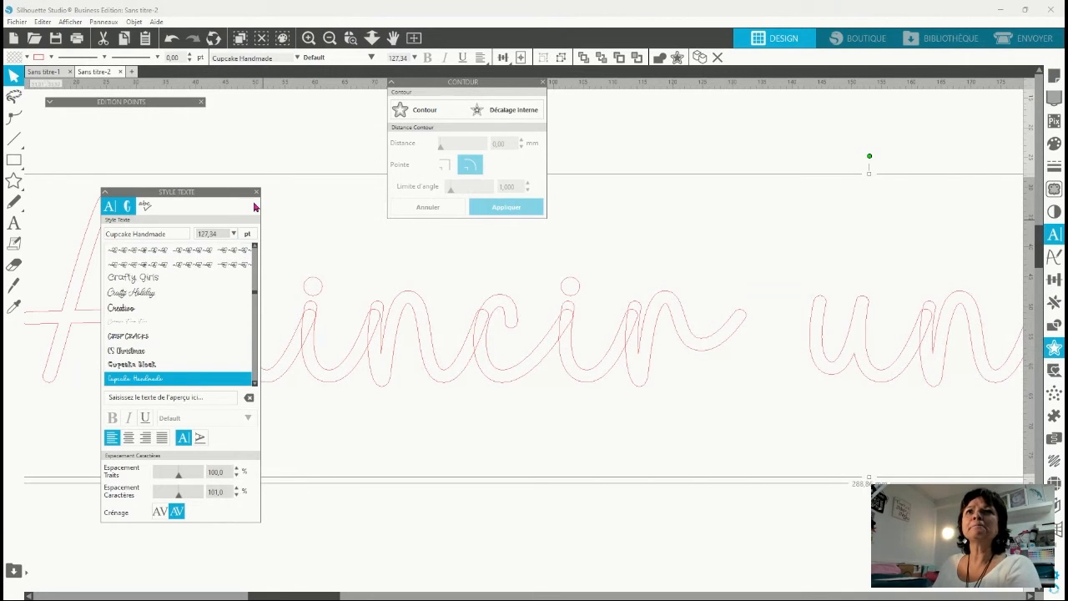
Weld the overlapping letters of the script Amincir une police into continuous shapes.
left_click(105, 193)
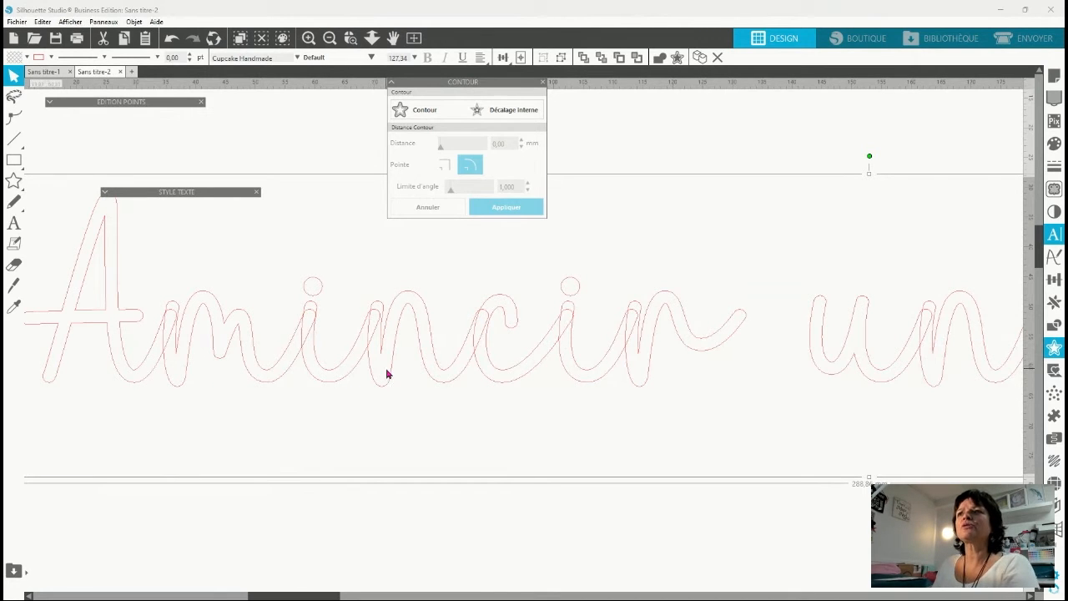
left_click(659, 57)
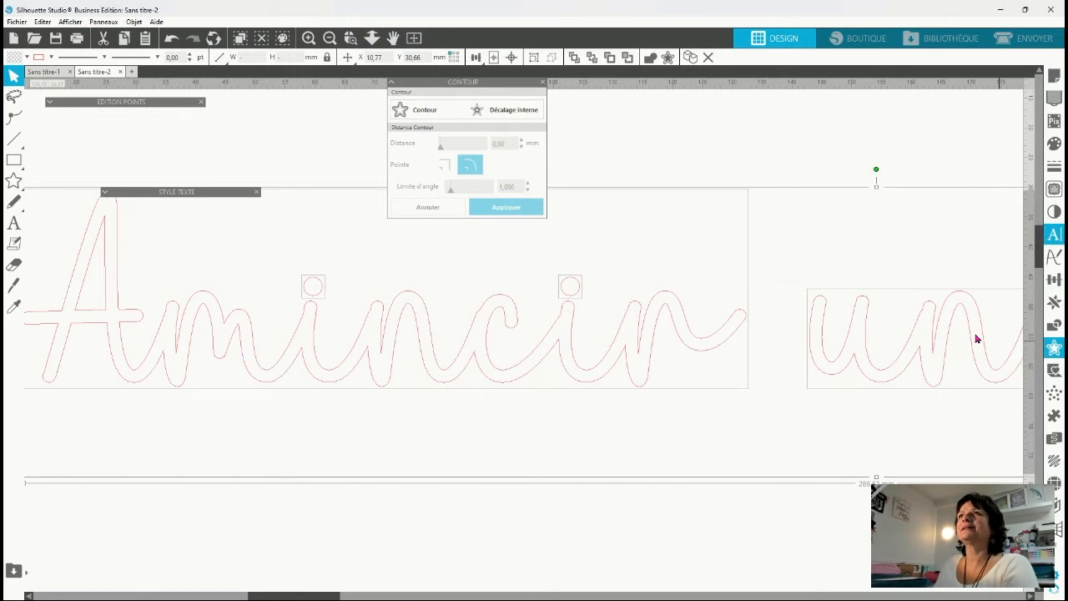
Set the line colour of the welded script Amincir une police to black and combine its words into one compound path.
scroll(973, 336, "down", 2)
left_click(51, 59)
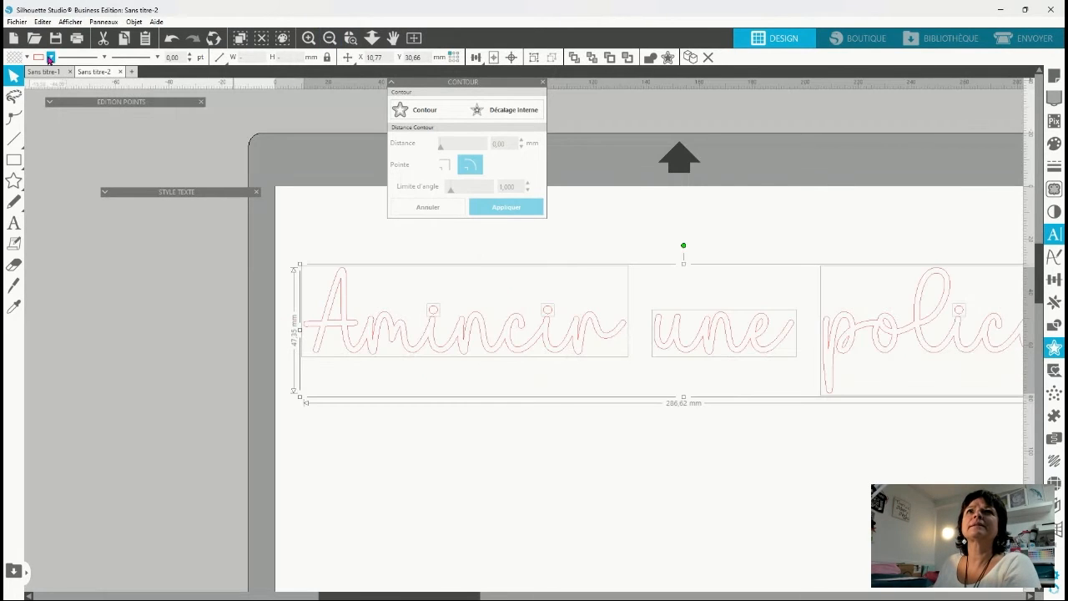
left_click(60, 137)
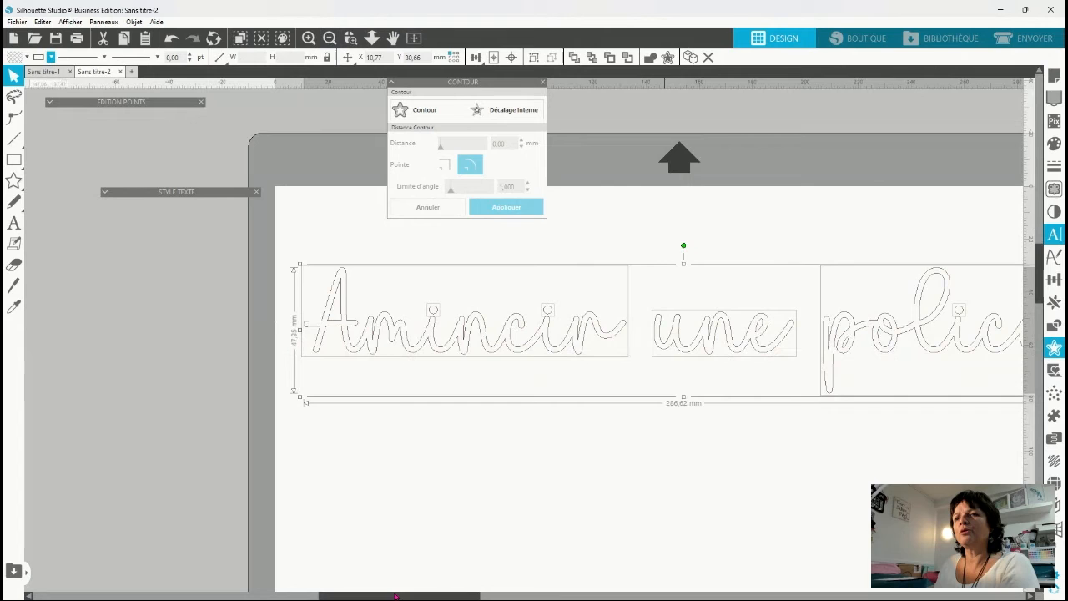
left_click(306, 595)
left_click(509, 596)
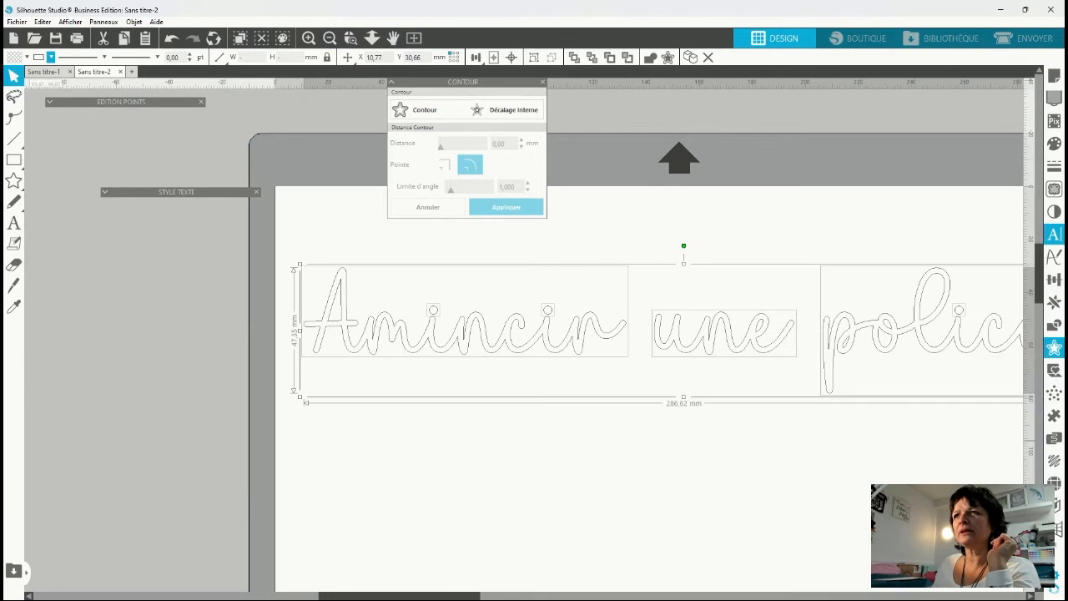
key("ctrl+e")
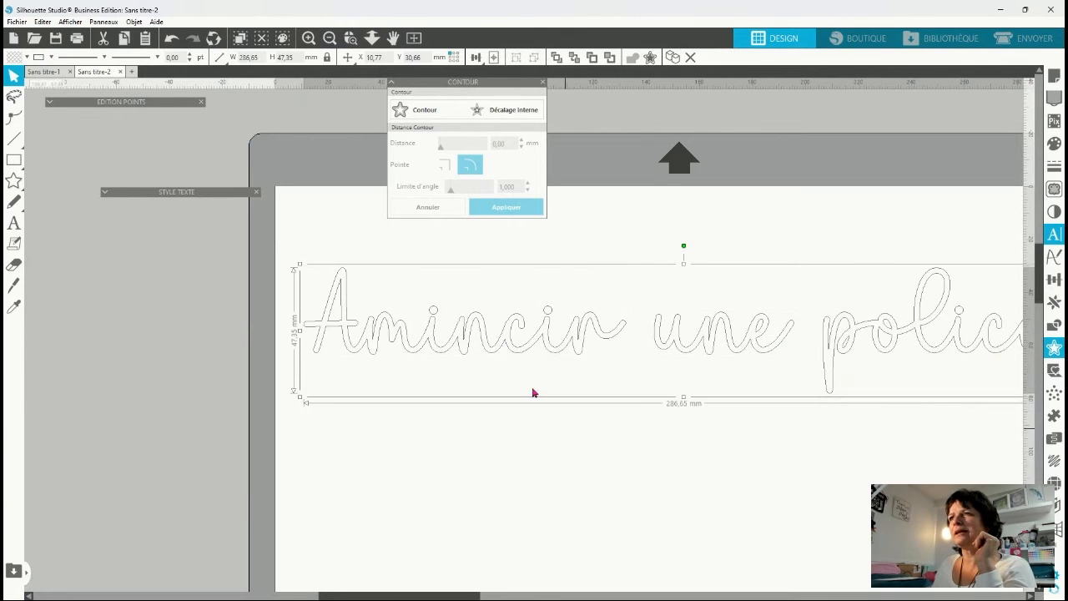
Apply a 1.00 mm internal offset with square corners to the script text and move the black original below the thin red result.
left_click_drag(392, 595, 445, 596)
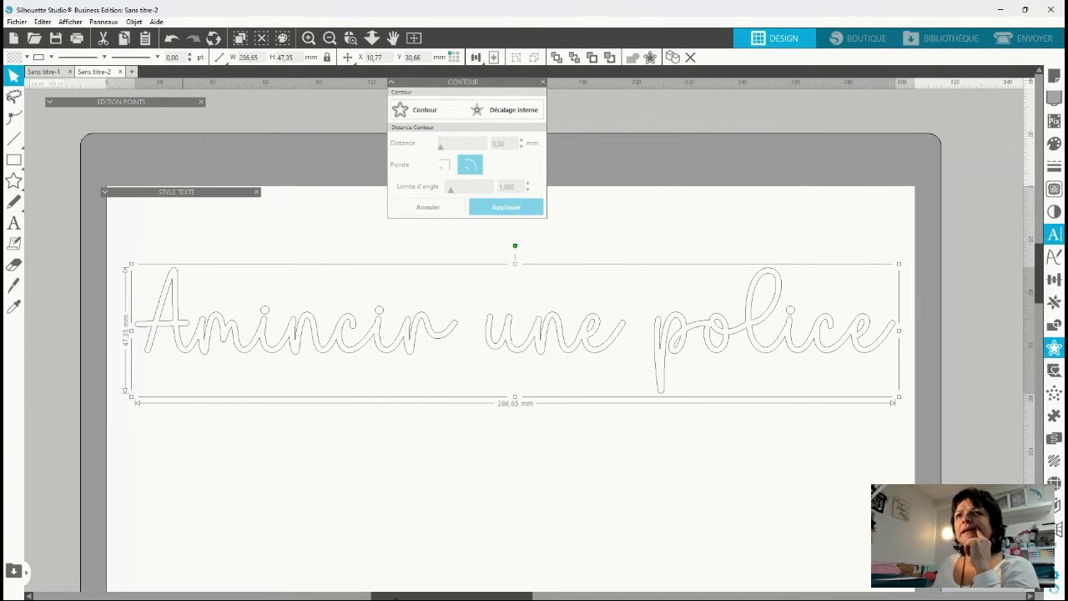
left_click(506, 110)
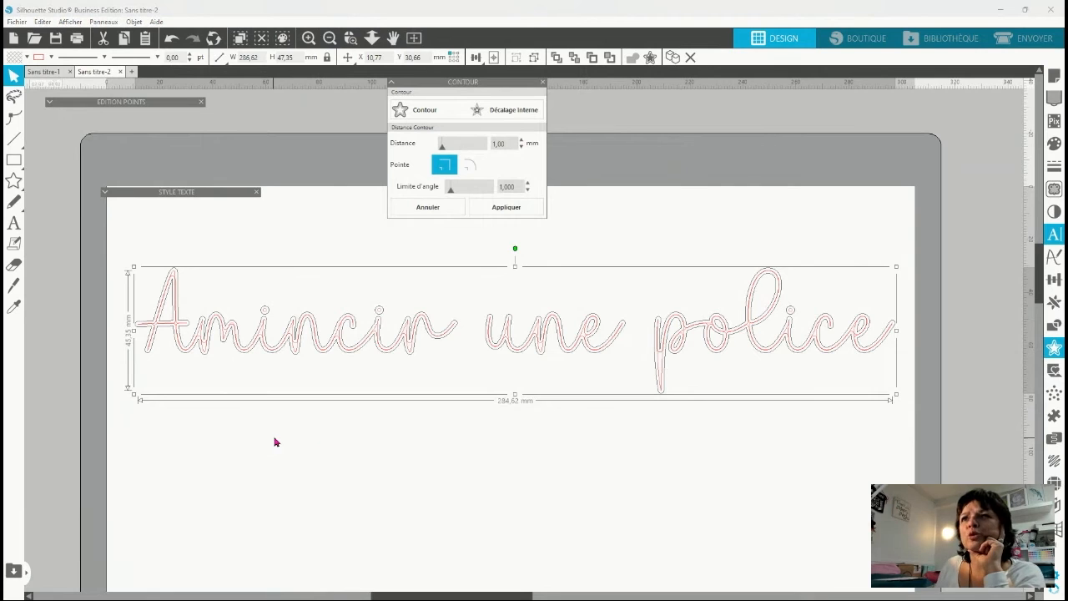
left_click(491, 211)
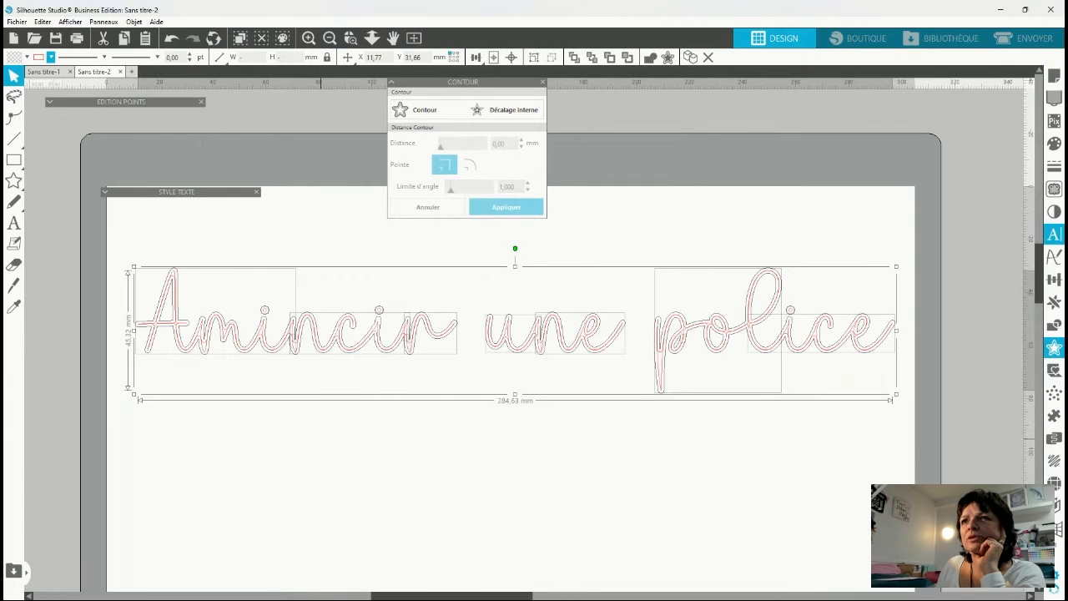
left_click_drag(364, 353, 352, 499)
left_click(337, 413)
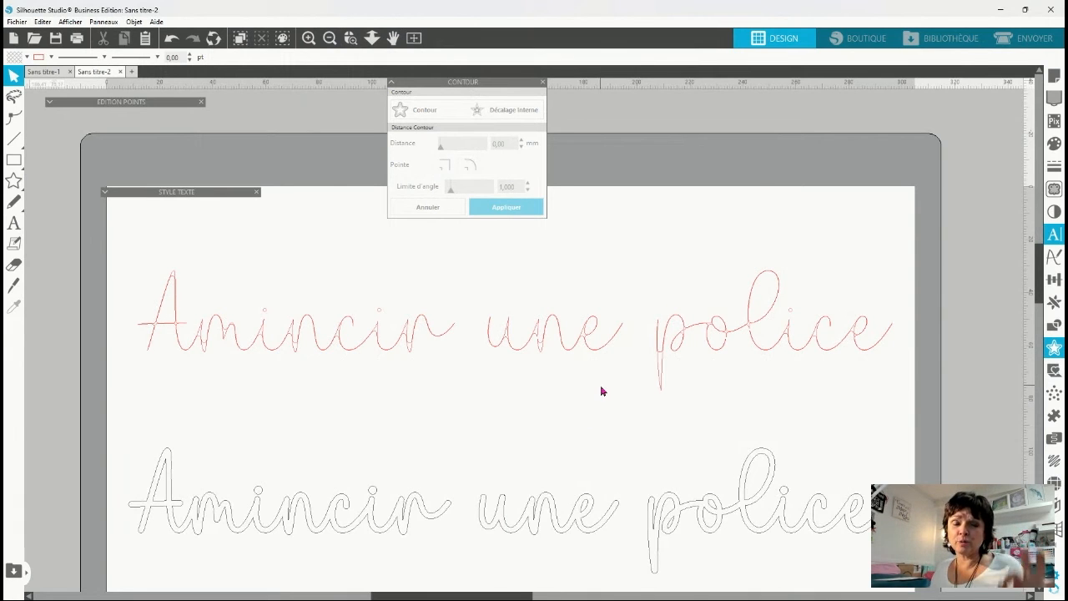
Edit the points of the thin red text and raise the A's lower apex point to its tip, adjusting the curve handle.
left_click(186, 342)
double_click(184, 350)
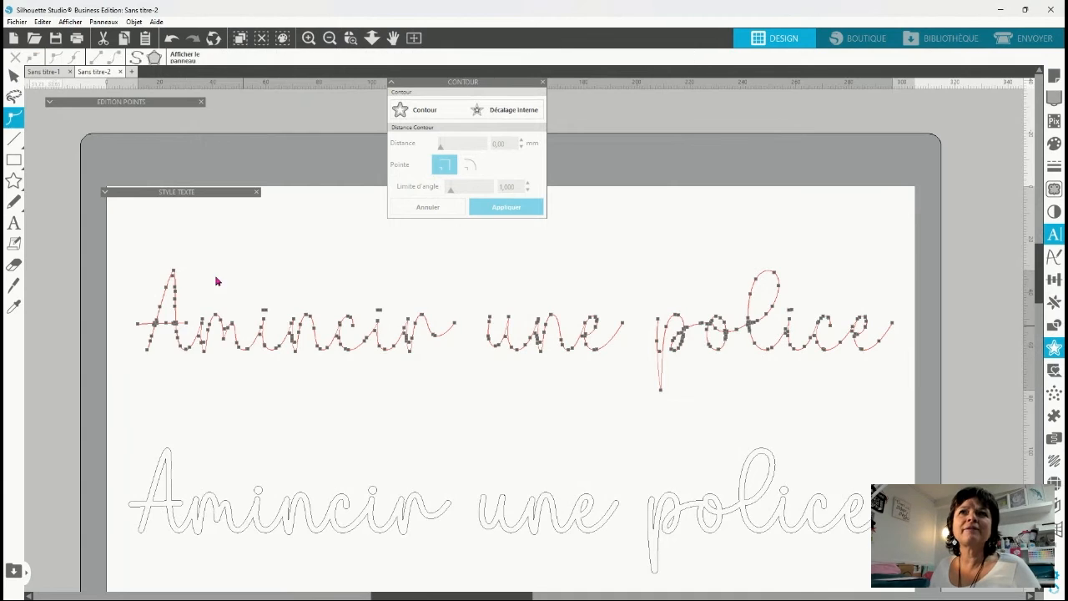
left_click(350, 42)
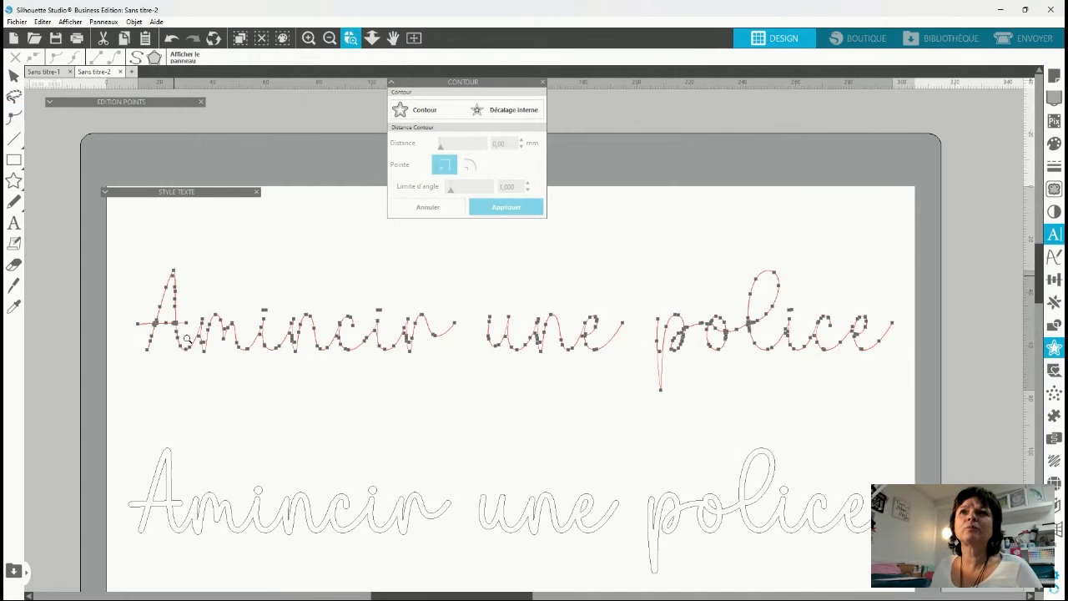
left_click(187, 338)
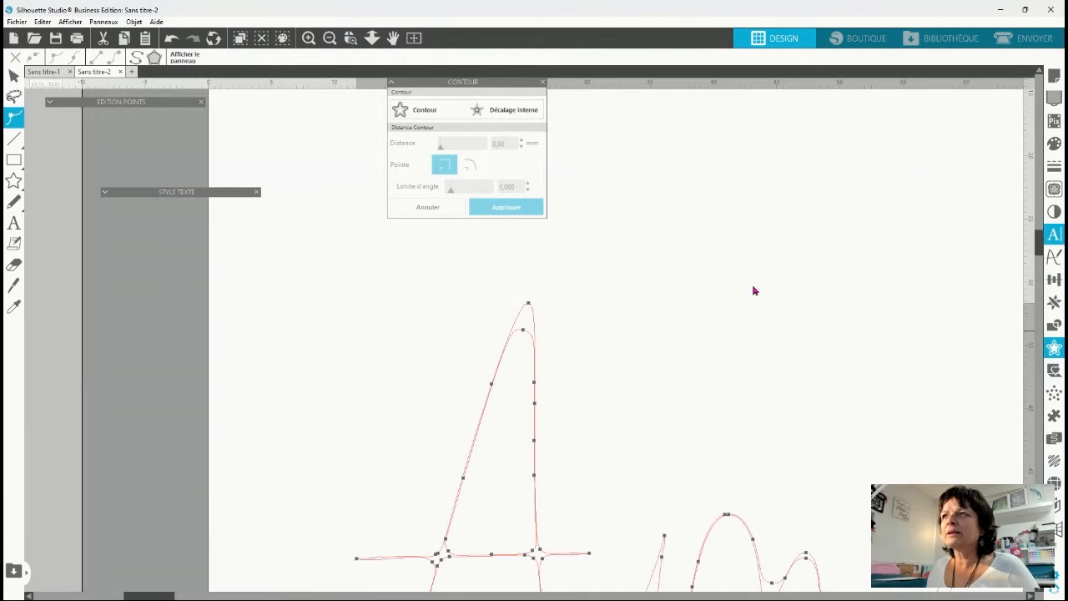
left_click(525, 331)
left_click(529, 306)
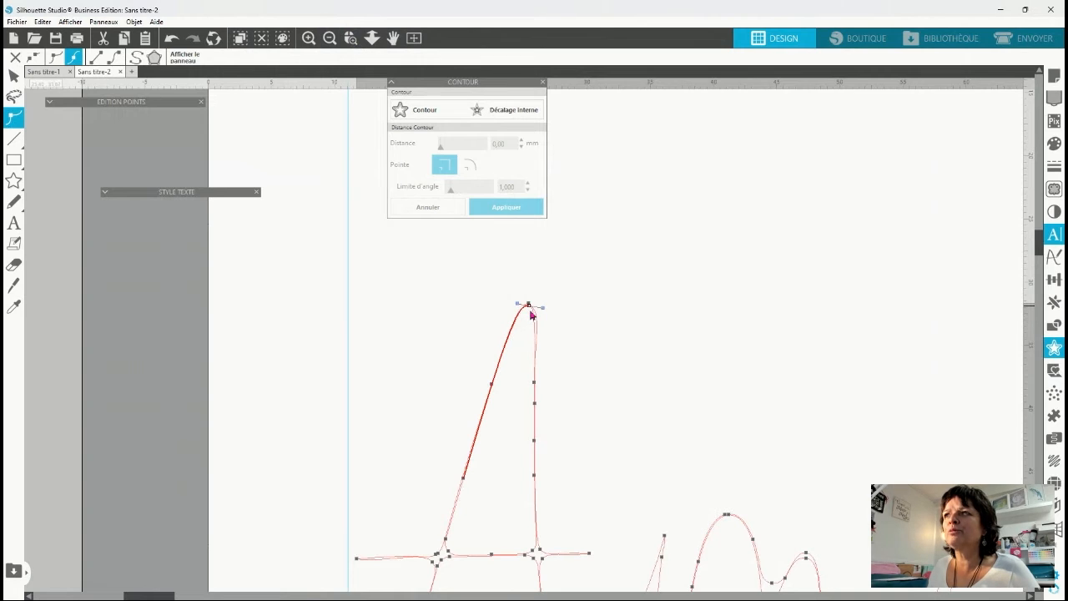
left_click_drag(529, 309, 538, 307)
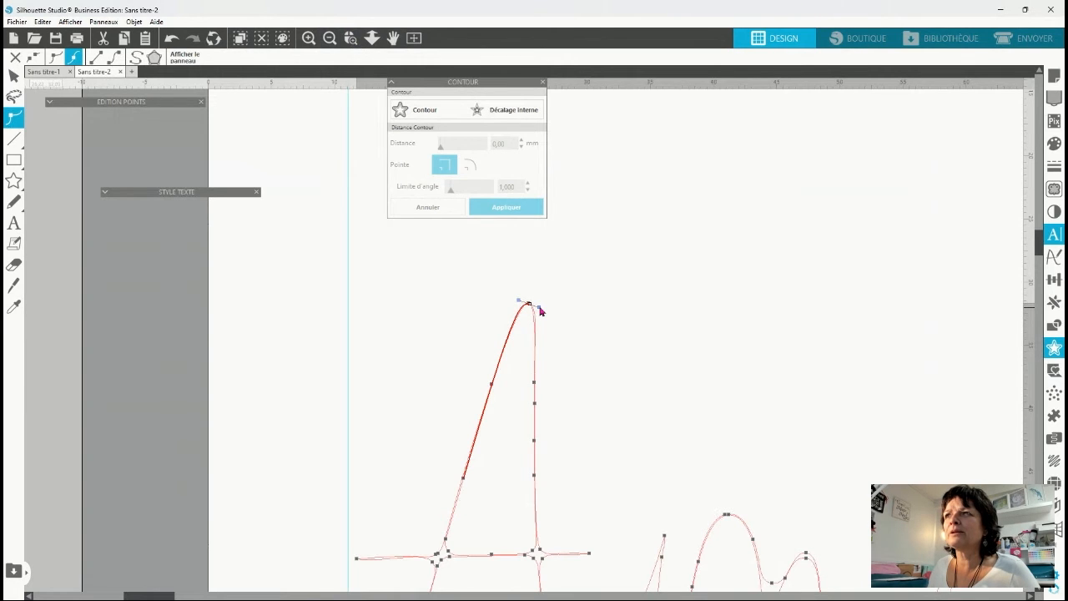
Reposition the points where the A's crossbar meets both legs so that the strokes narrow evenly at the crossings.
scroll(574, 398, "down", 3)
left_click(436, 392)
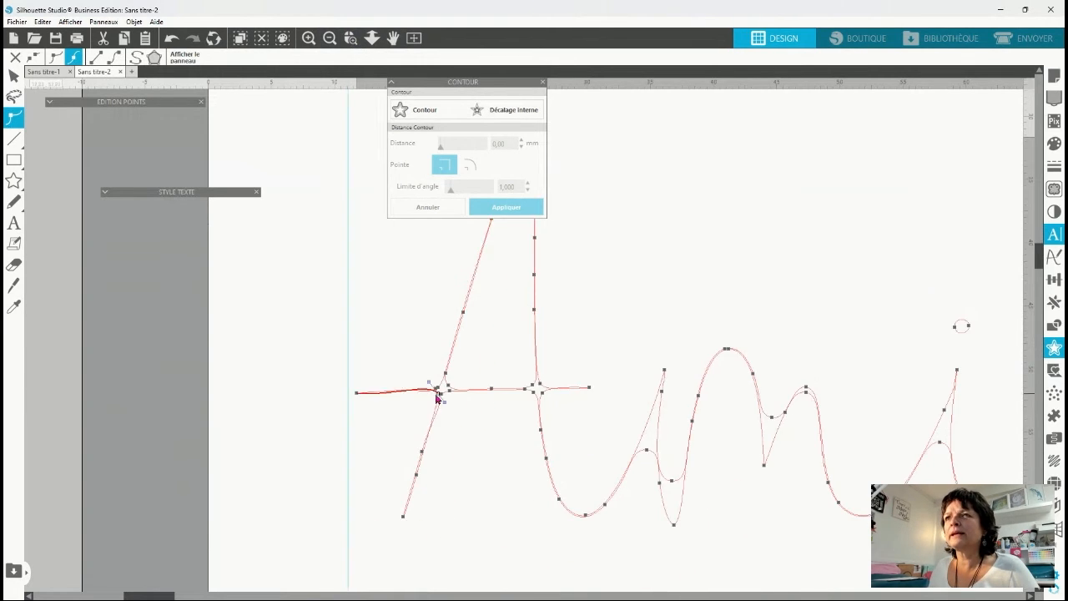
left_click_drag(436, 398, 427, 391)
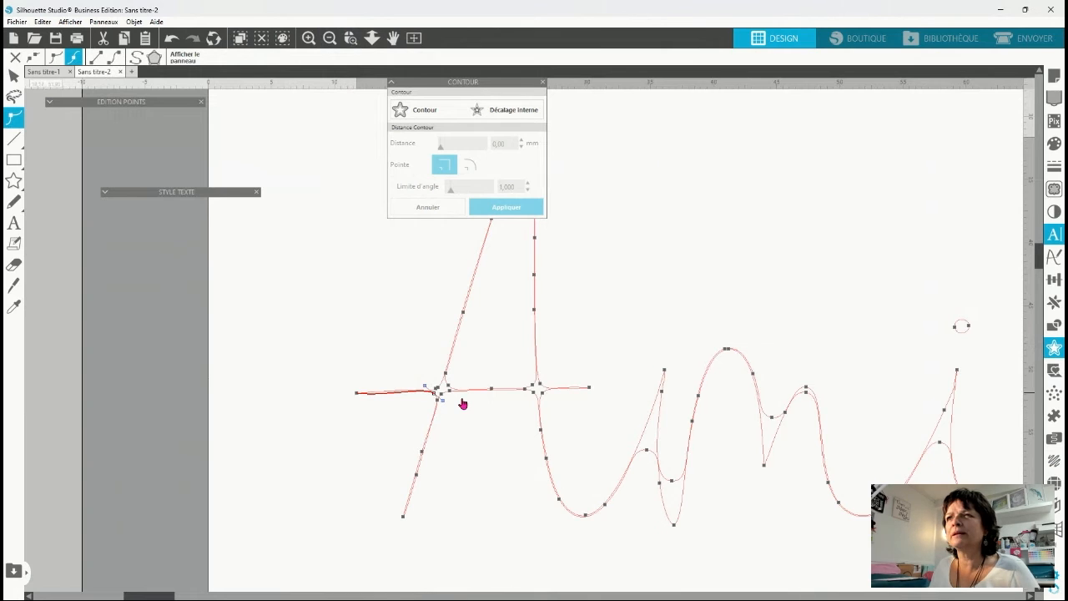
left_click(447, 391)
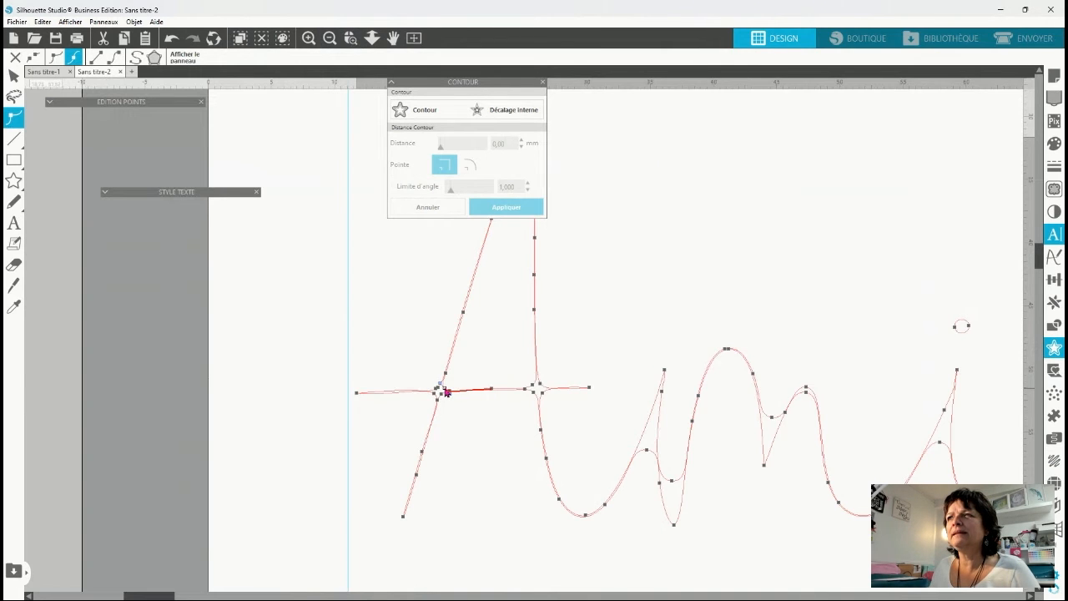
left_click(534, 390)
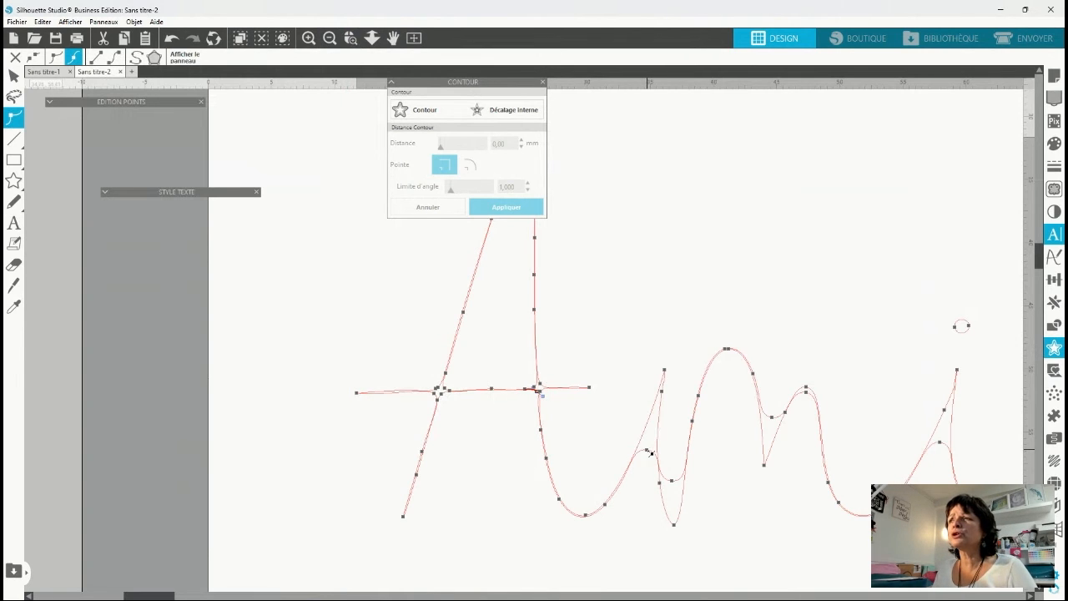
Move the junction point before the m up to the tip of its first stem and flatten the adjoining line segment.
left_click_drag(647, 450, 661, 403)
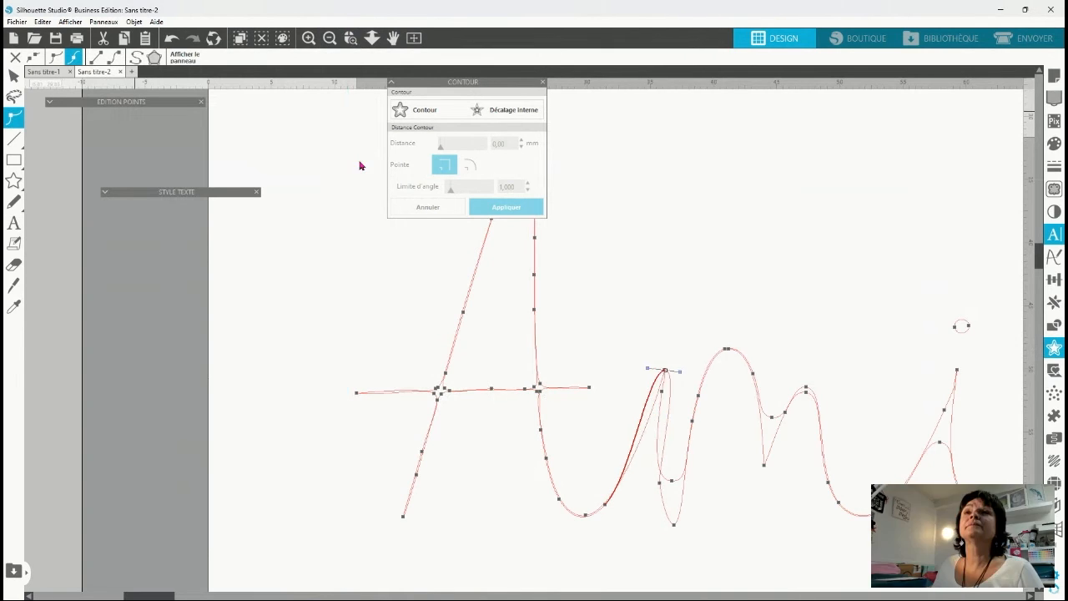
left_click(49, 101)
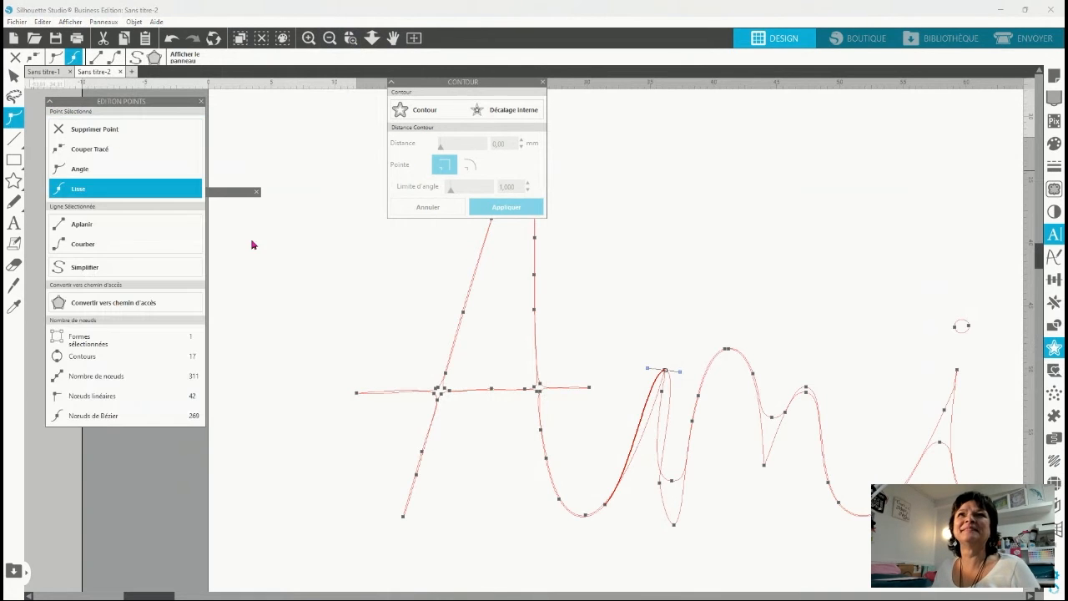
left_click(107, 225)
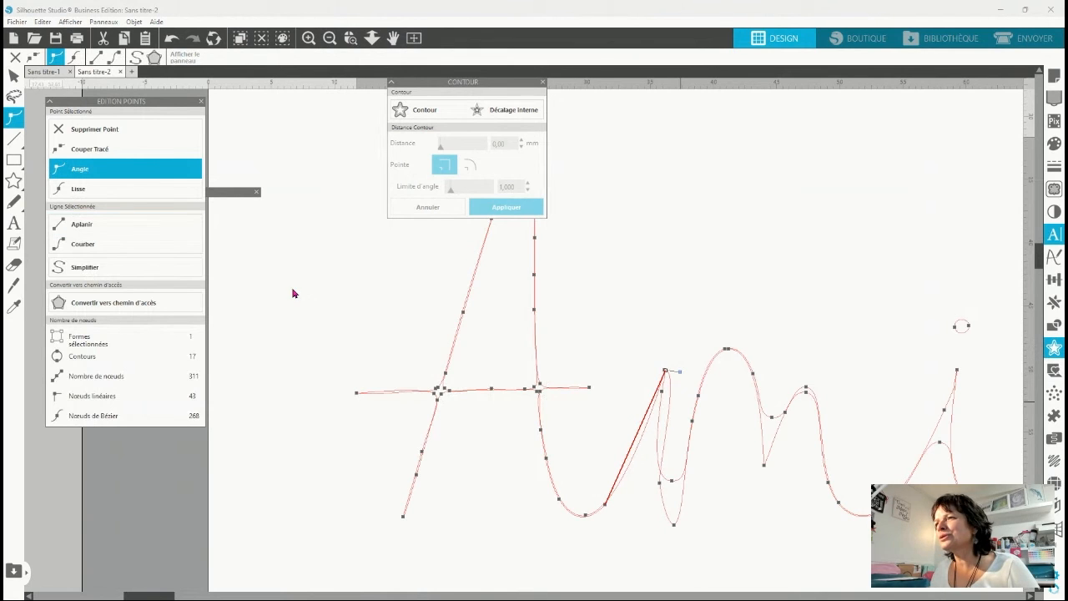
Pull the inner point of the m's first stem down to its base and add a point to draw the stem's lines together.
left_click(659, 481)
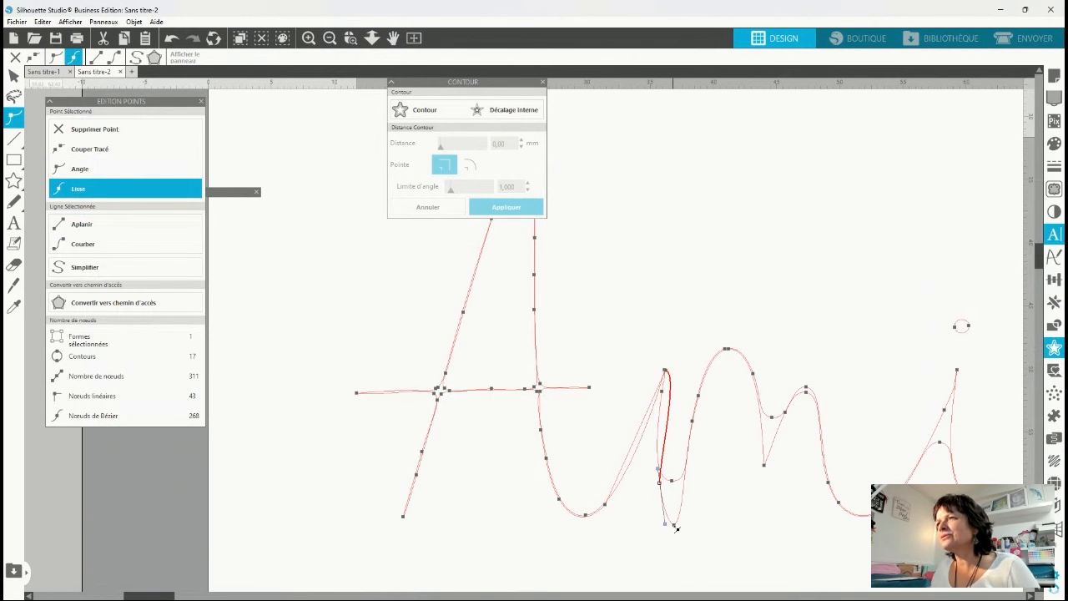
left_click(672, 482)
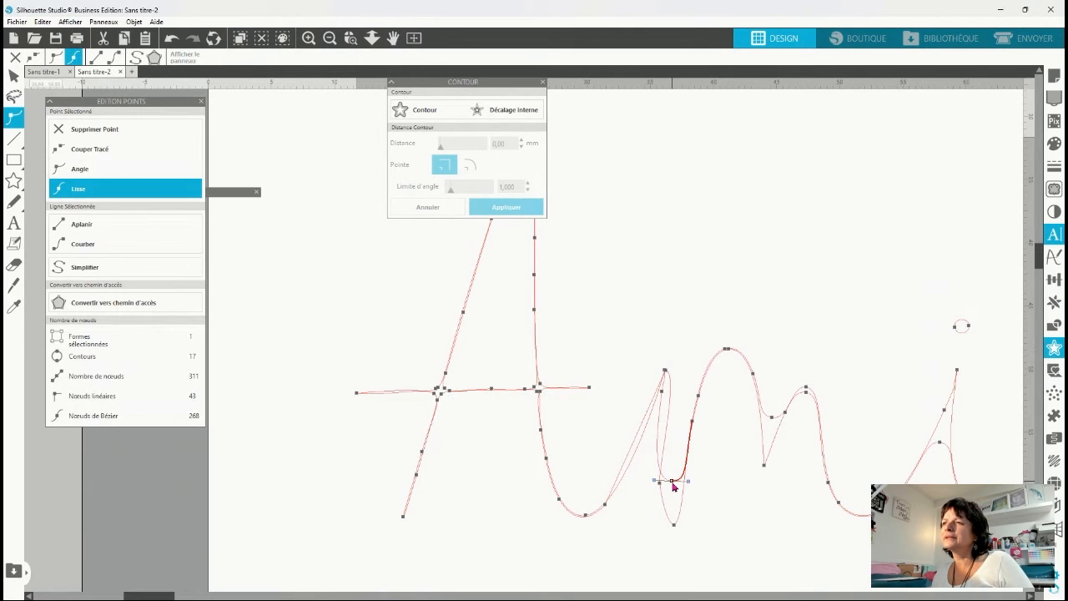
left_click(672, 522)
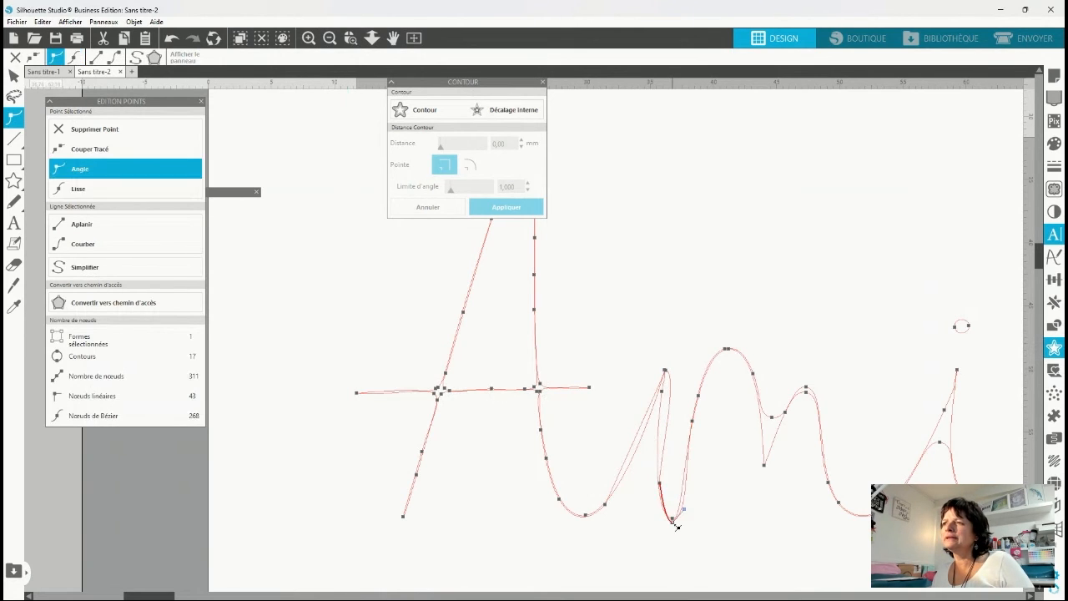
double_click(672, 409)
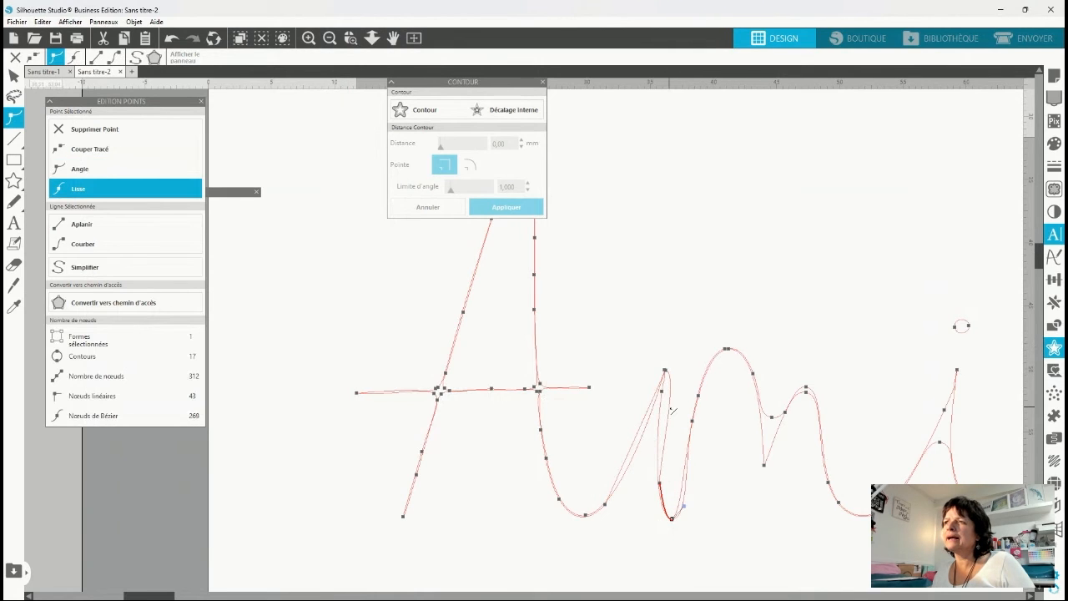
left_click_drag(670, 407, 661, 407)
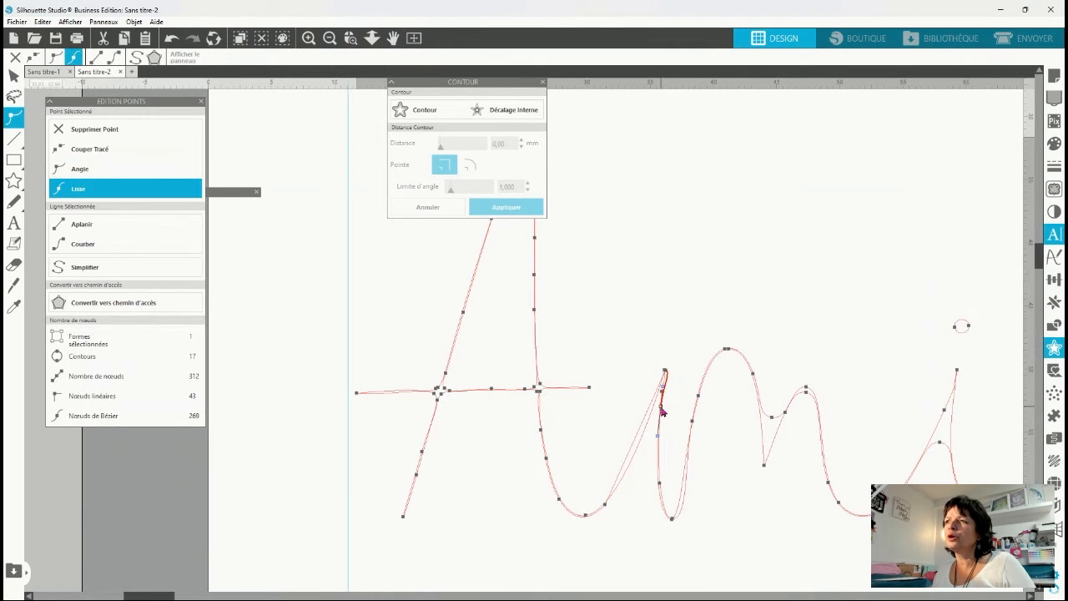
Add points along the upstroke leading into the m and near its tip, fitting the line closely to the neighbouring outline.
double_click(642, 430)
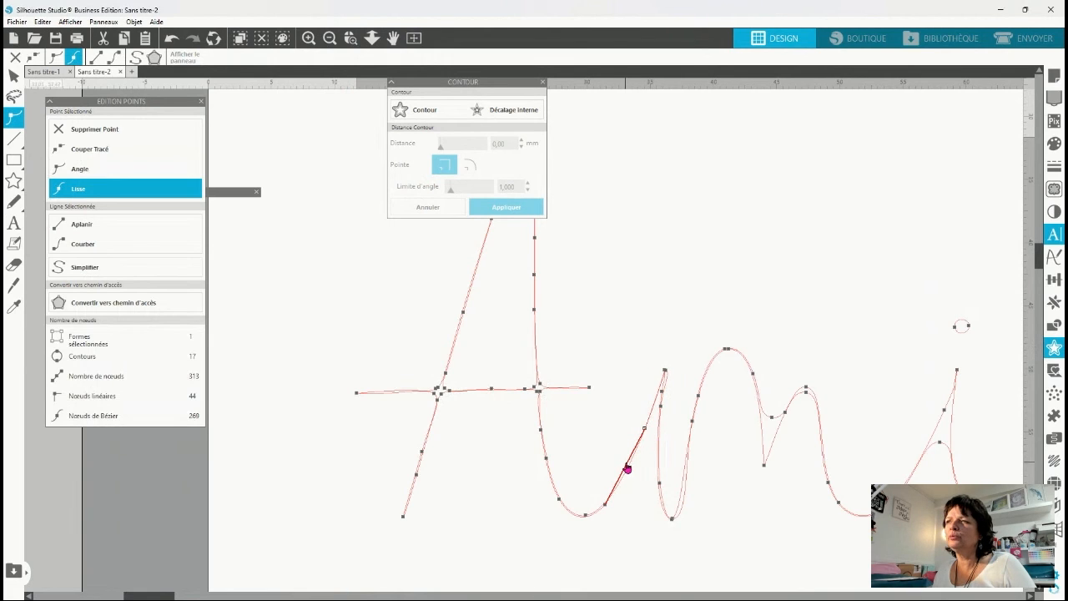
double_click(629, 467)
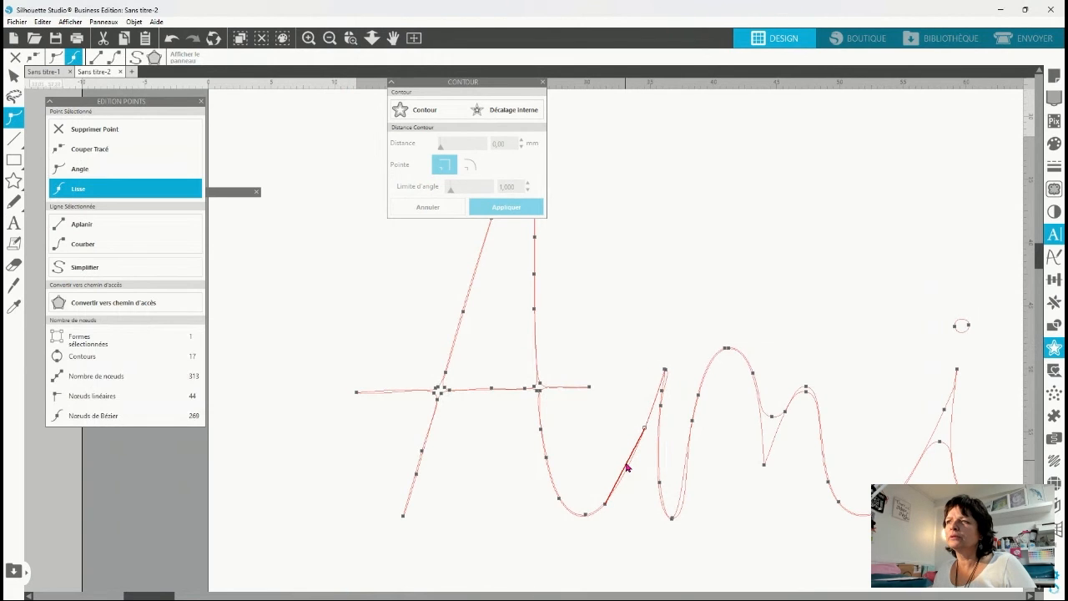
left_click(666, 370)
left_click(667, 373)
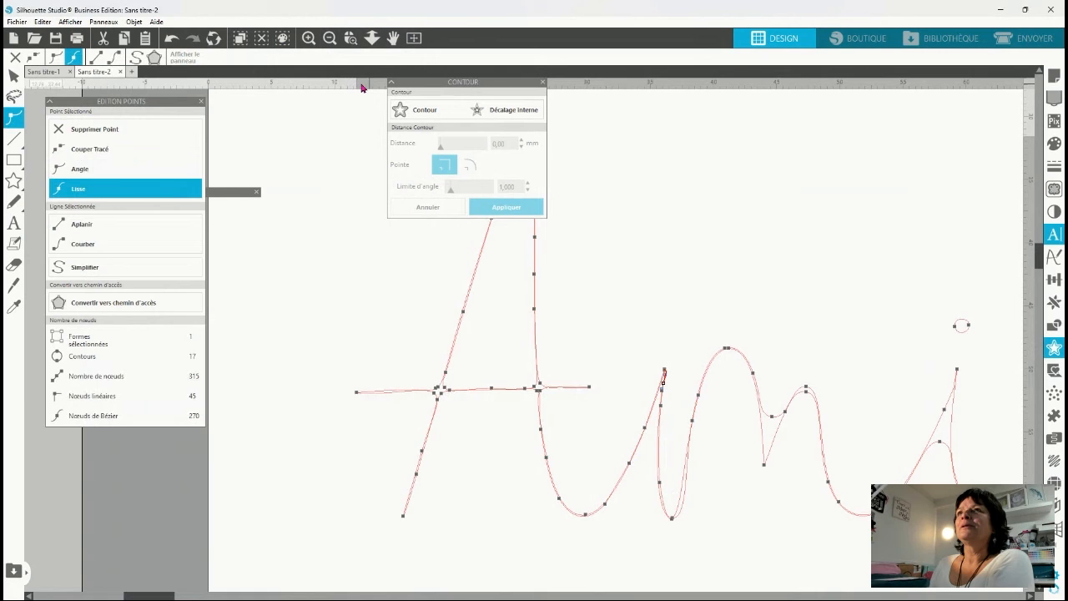
Collapse the Contour panel and thin the first n's stem by moving its junction points to the tips and removing surplus points.
left_click(391, 83)
left_click(329, 38)
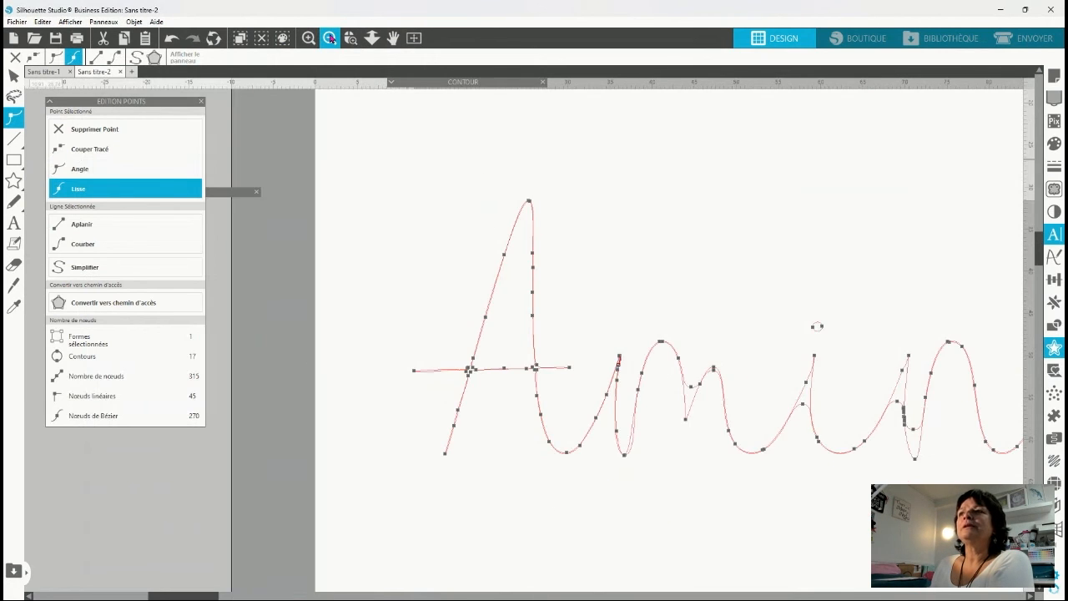
left_click(329, 39)
left_click(329, 39)
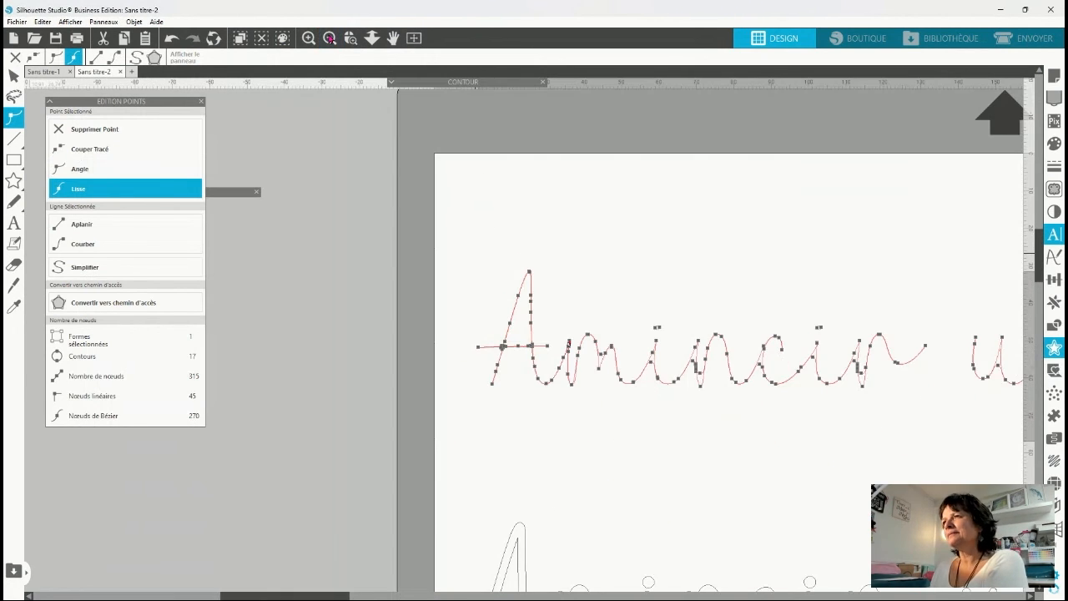
left_click(651, 427)
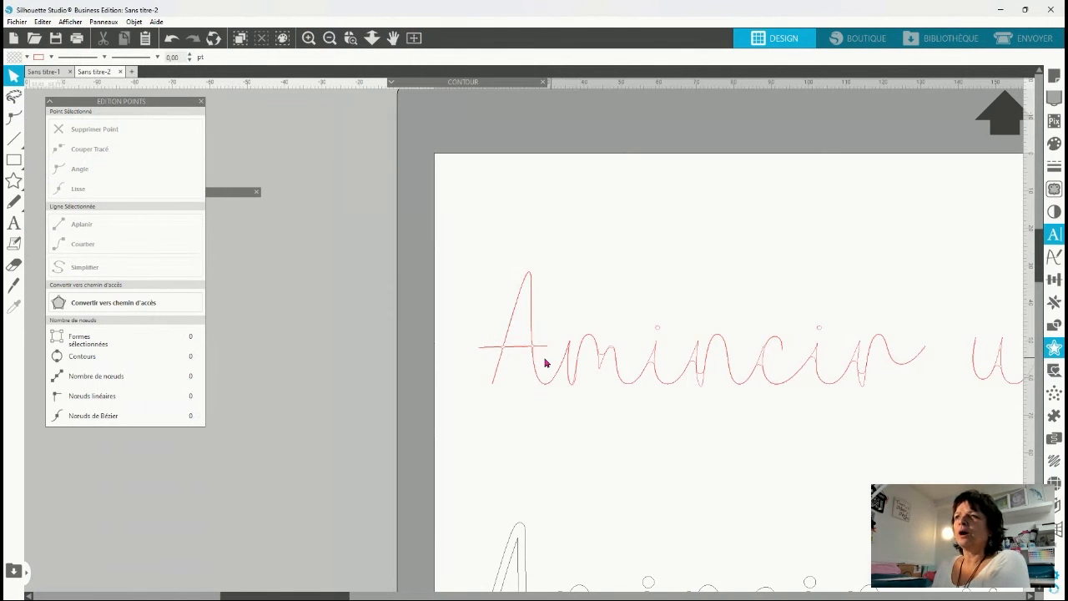
double_click(597, 365)
left_click(600, 364)
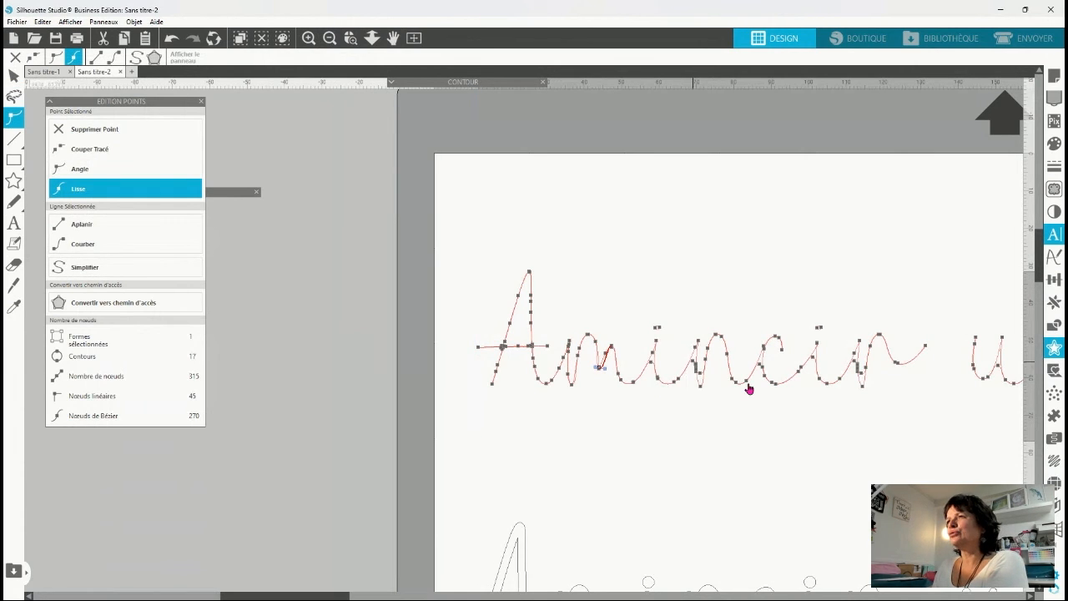
left_click(702, 376)
left_click(703, 379)
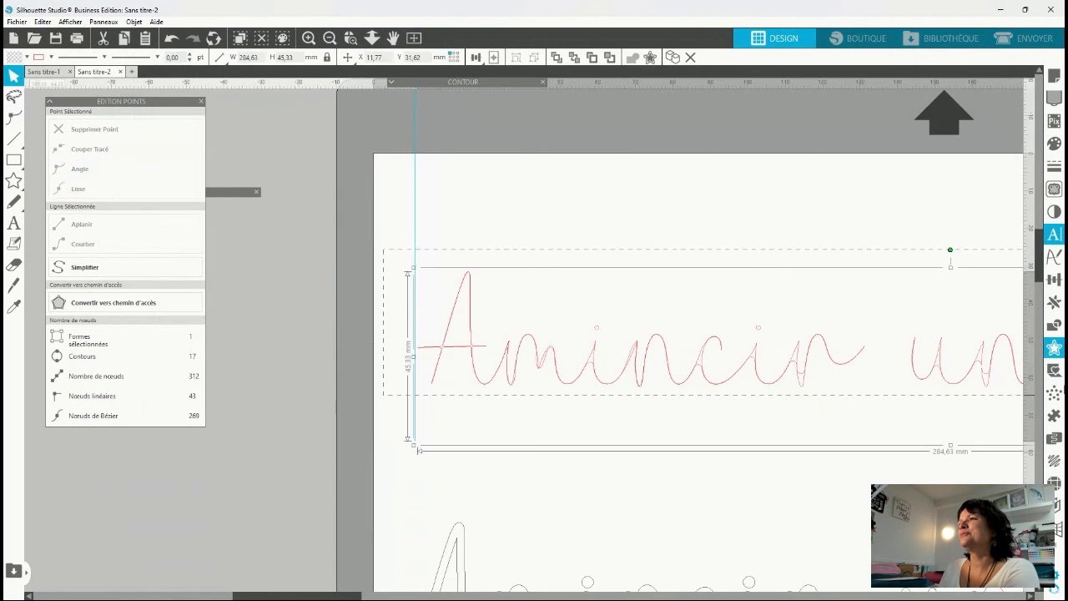
Leave point editing, set the thinned text's line colour to black and close the point editing panel.
left_click_drag(382, 249, 1065, 399)
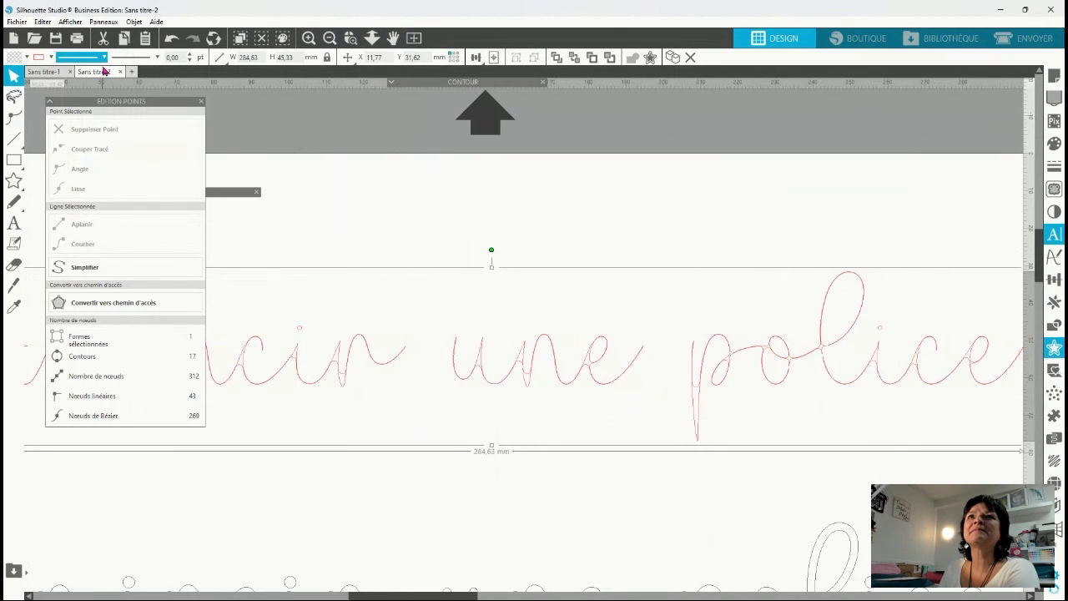
left_click(49, 58)
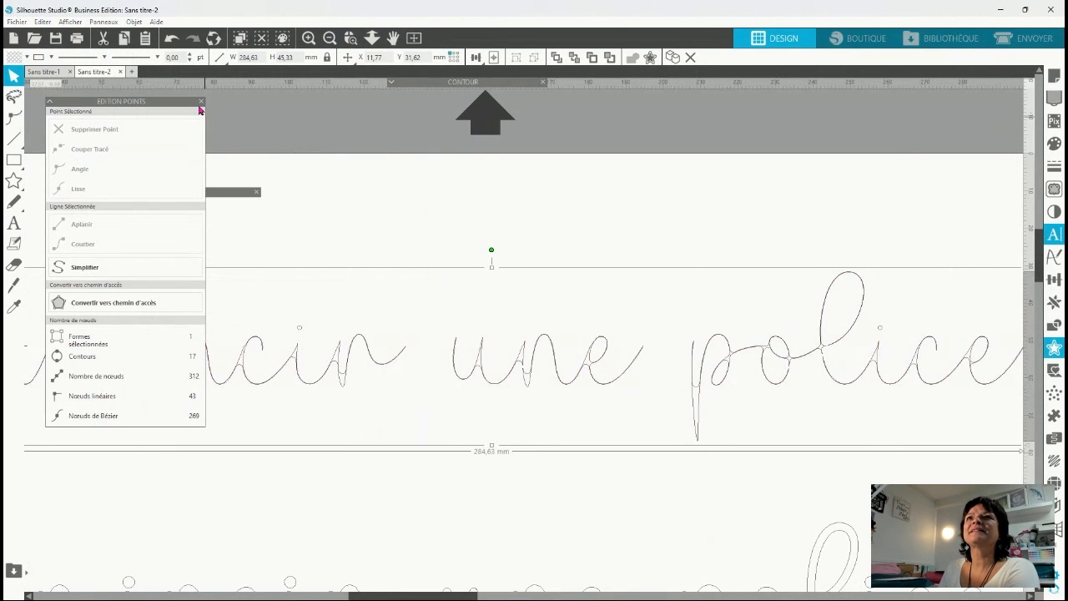
left_click(201, 101)
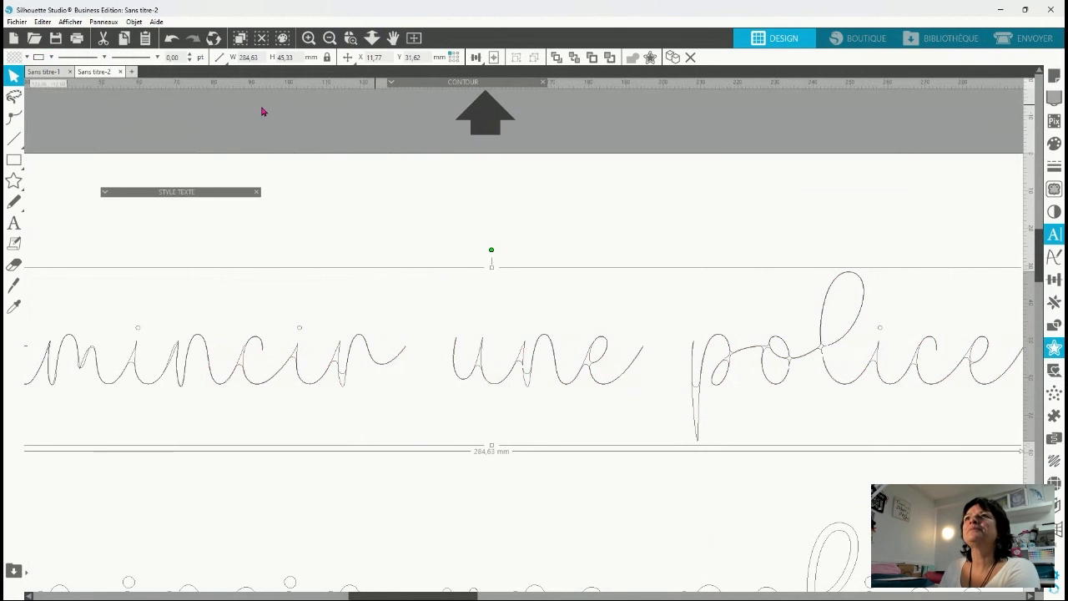
Compare the whole thinned text with the thicker original below it, selecting the original.
left_click(330, 38)
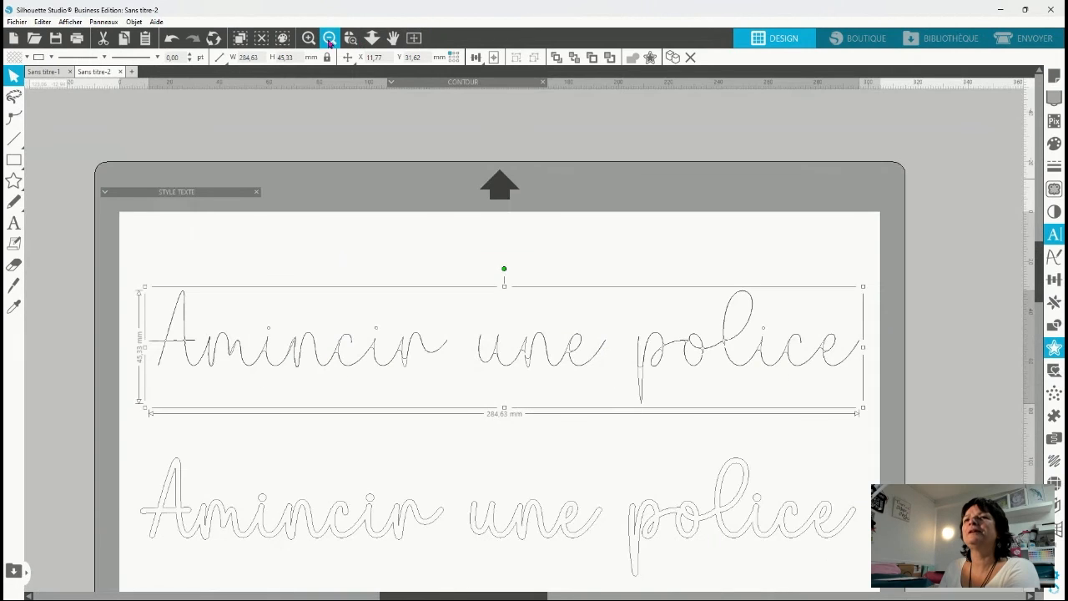
left_click(203, 502)
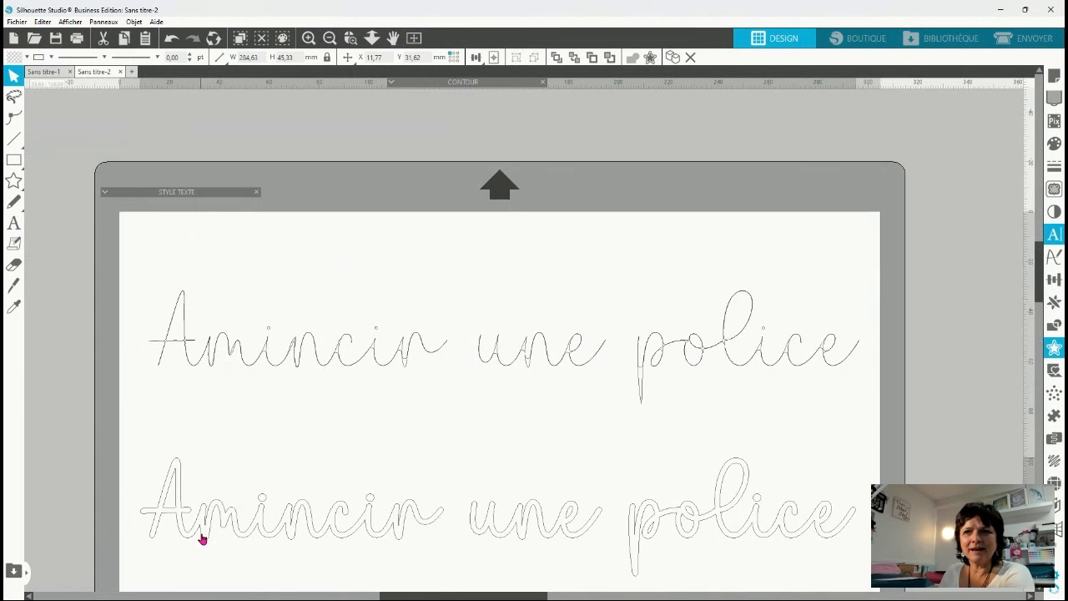
left_click(378, 541)
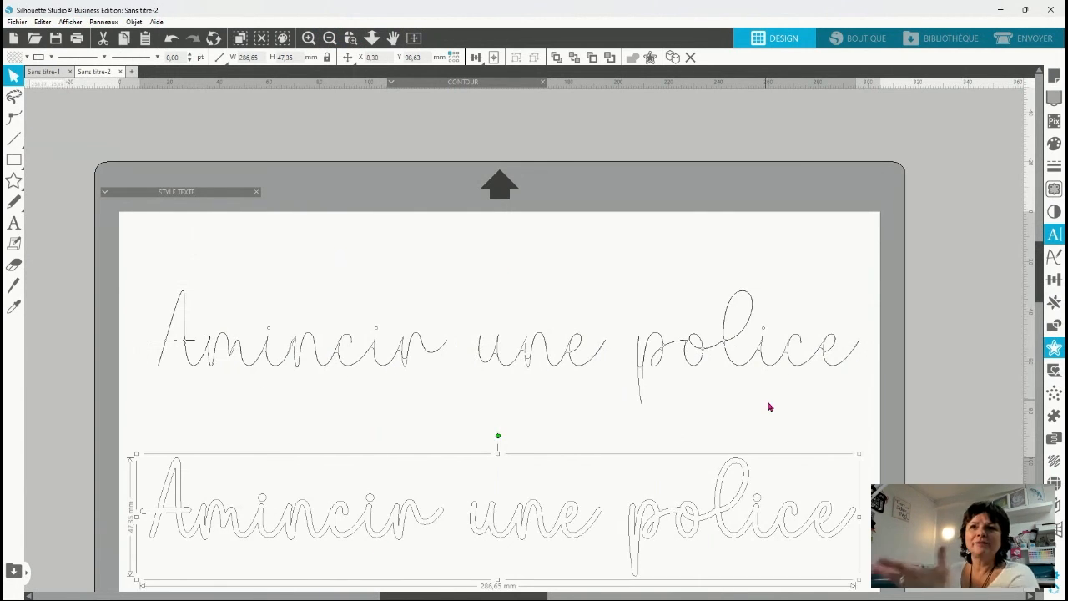